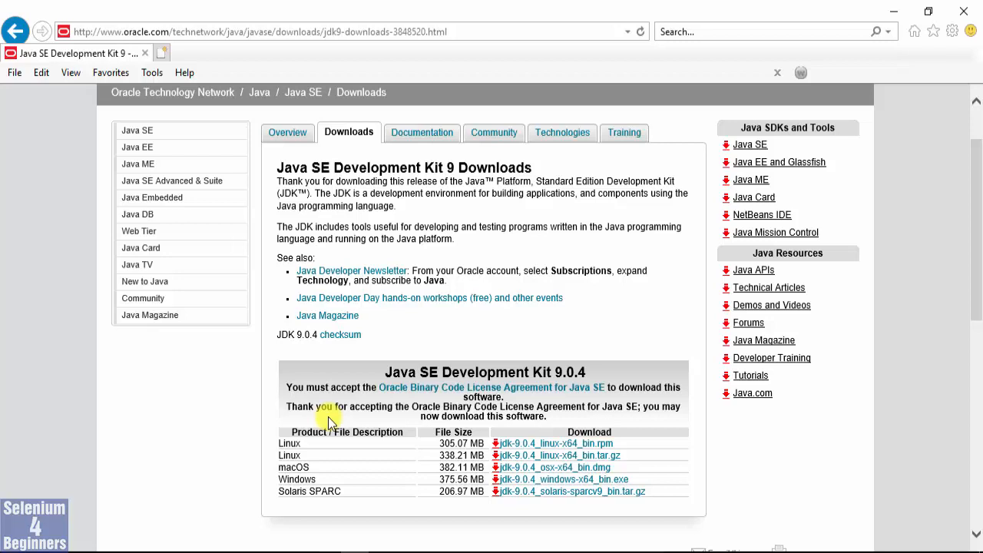
Download the Windows installer jdk-9.0.4_windows-x64_bin.exe from the JDK 9.0.4 list, saving it in the Downloads folder.
{"action": "left_click", "coordinate": [289, 443]}
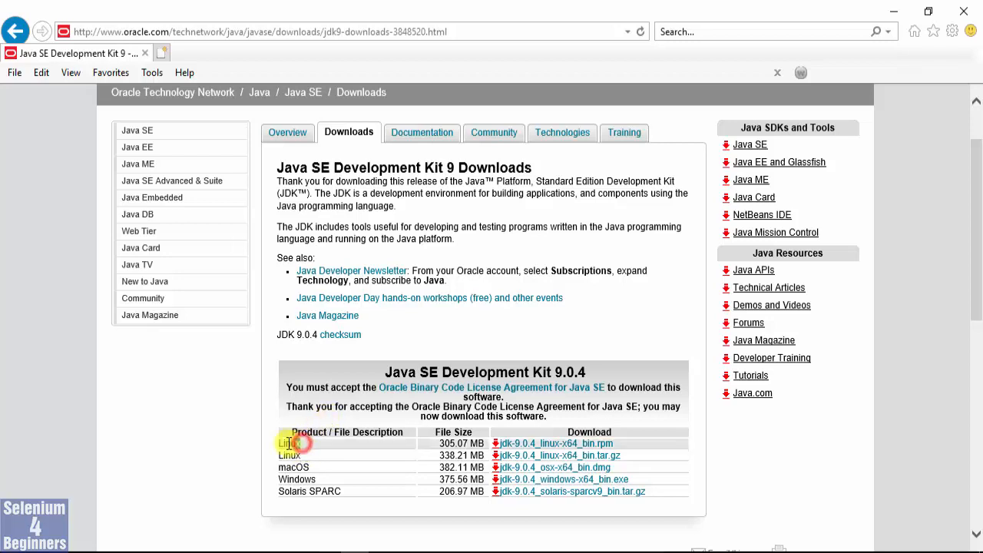
{"action": "mouse_move", "coordinate": [288, 443]}
{"action": "left_mouse_down"}
{"action": "mouse_move", "coordinate": [277, 443]}
{"action": "mouse_move", "coordinate": [299, 456]}
{"action": "mouse_move", "coordinate": [278, 458]}
{"action": "left_mouse_up"}
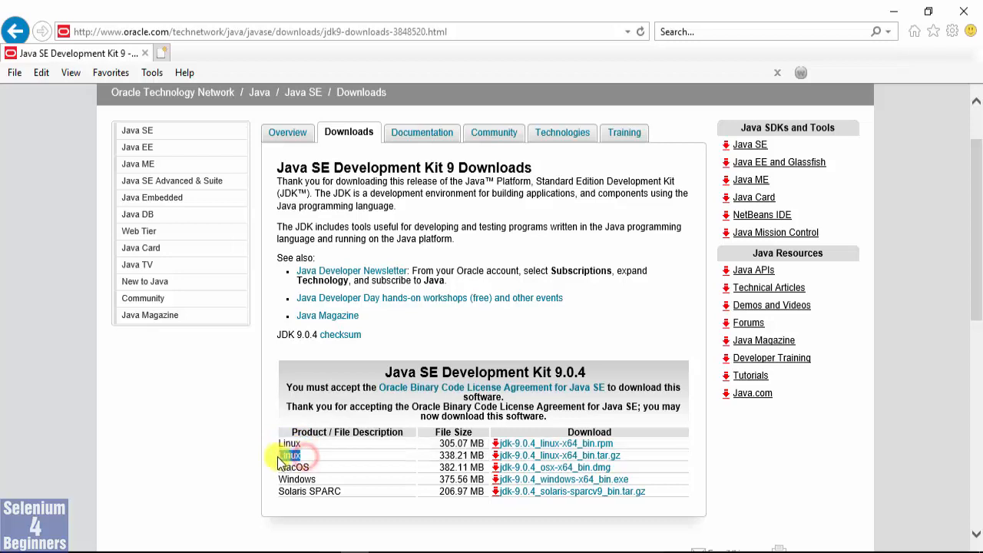
{"action": "double_click", "coordinate": [296, 467]}
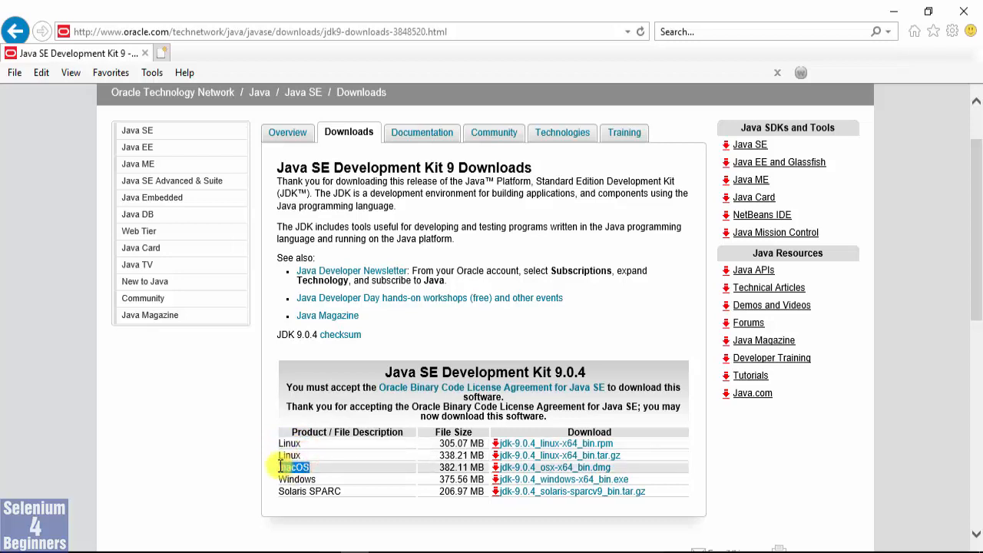
{"action": "left_click_drag", "start_coordinate": [315, 478], "coordinate": [278, 491]}
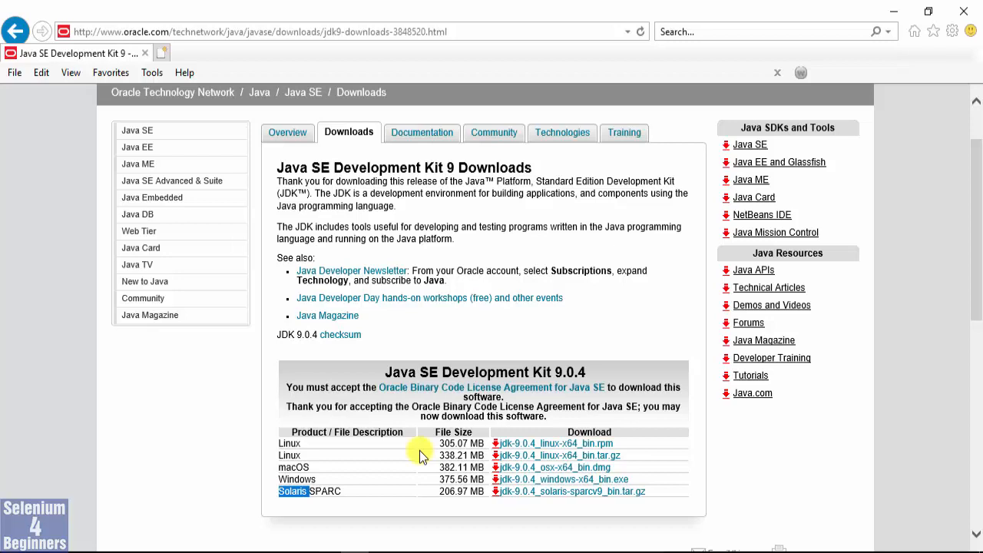
{"action": "left_click", "coordinate": [531, 483]}
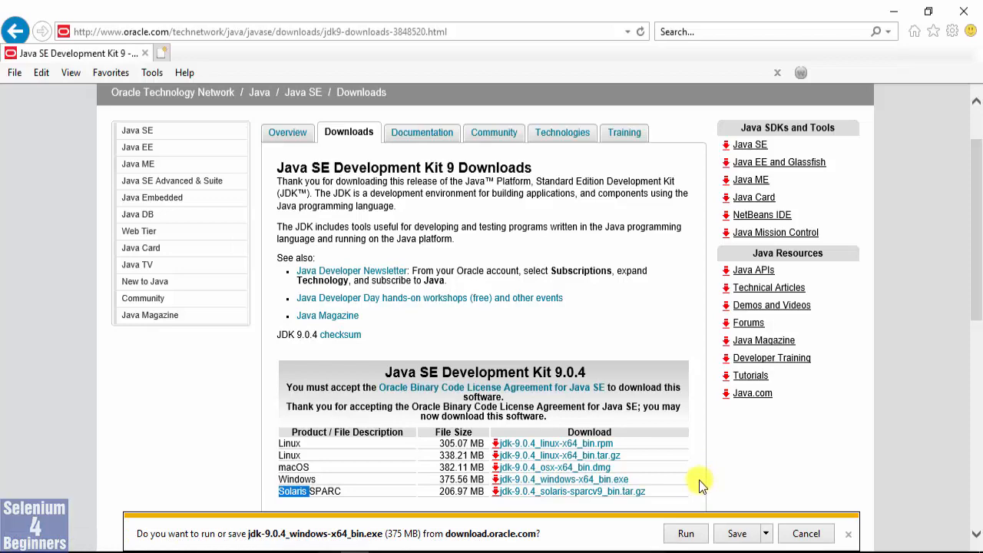
{"action": "left_click", "coordinate": [766, 533]}
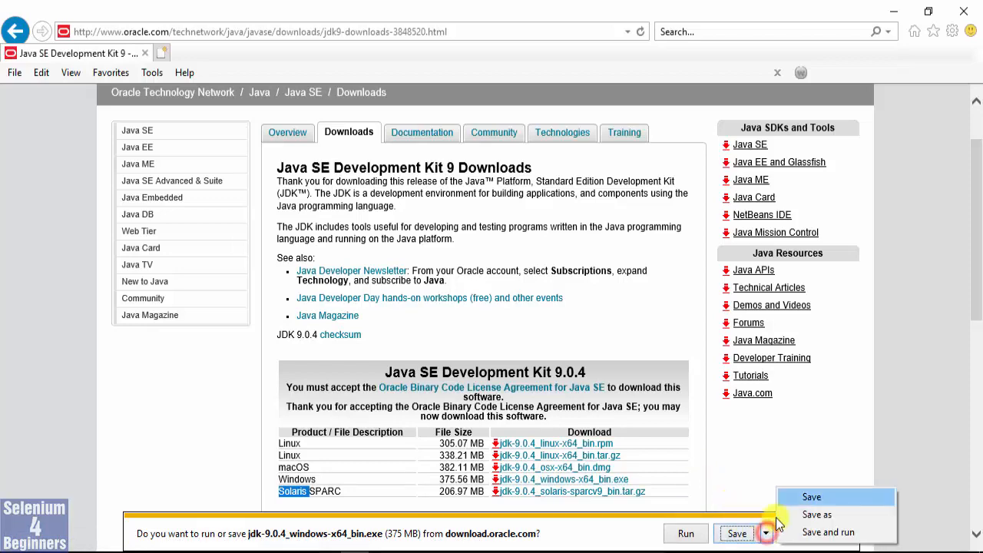
{"action": "left_click", "coordinate": [799, 516]}
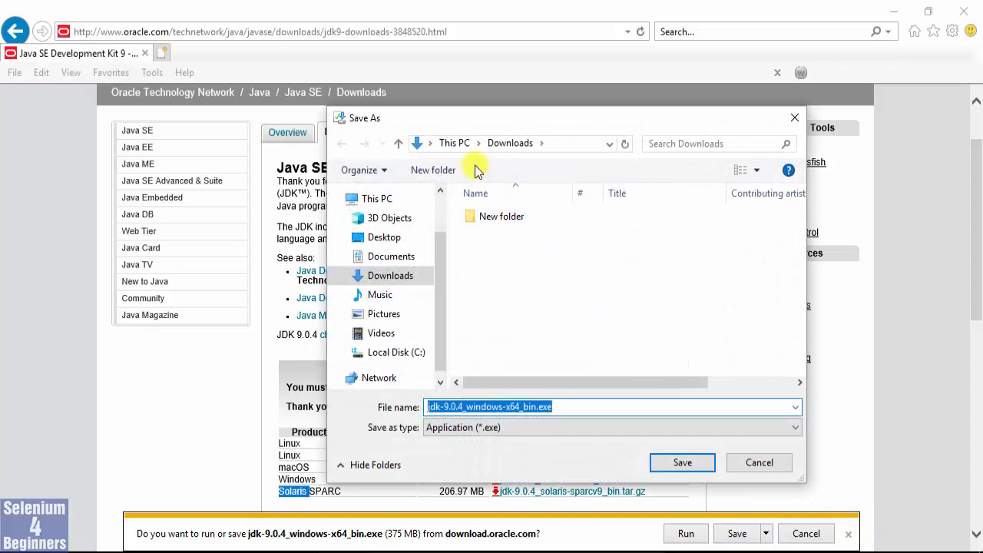
{"action": "left_click", "coordinate": [682, 462]}
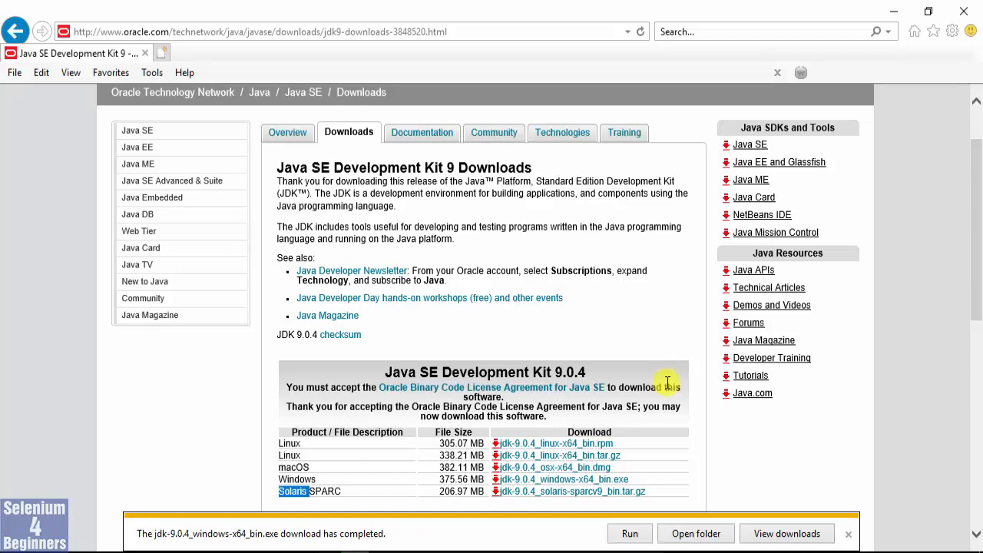
Show the downloaded jdk-9.0.4_windows-x64_bin.exe in its folder and launch the installer.
{"action": "left_click", "coordinate": [686, 533]}
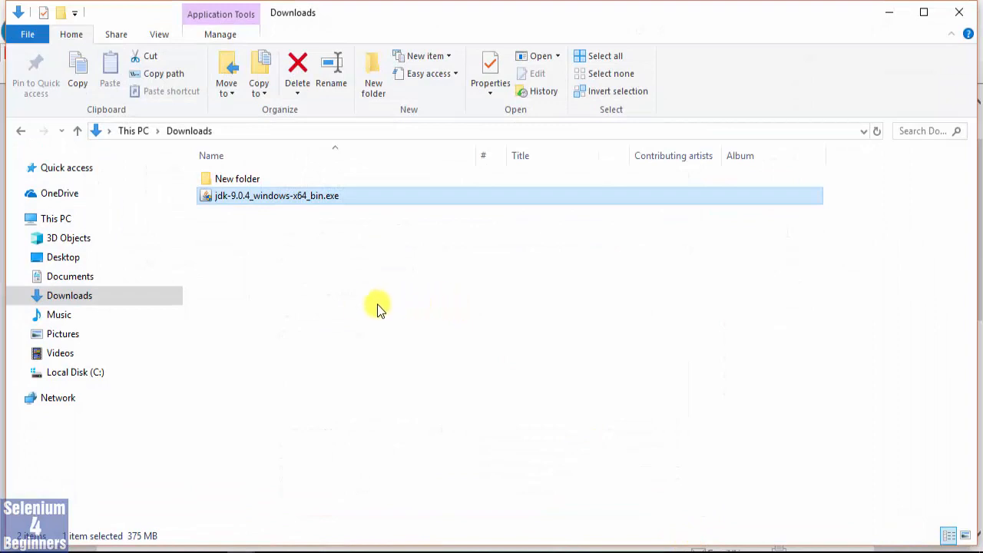
{"action": "double_click", "coordinate": [248, 197]}
{"action": "right_click", "coordinate": [248, 198]}
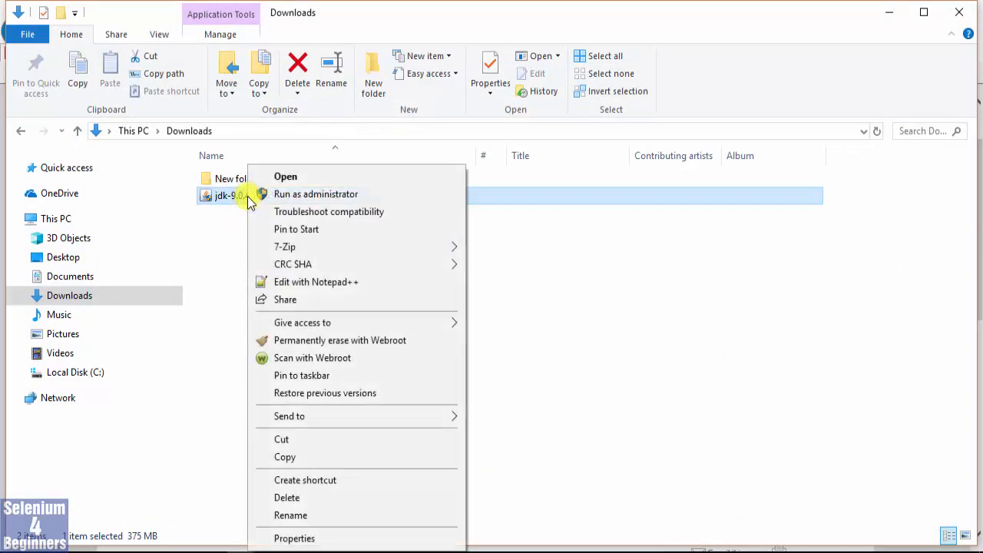
{"action": "left_click", "coordinate": [298, 178]}
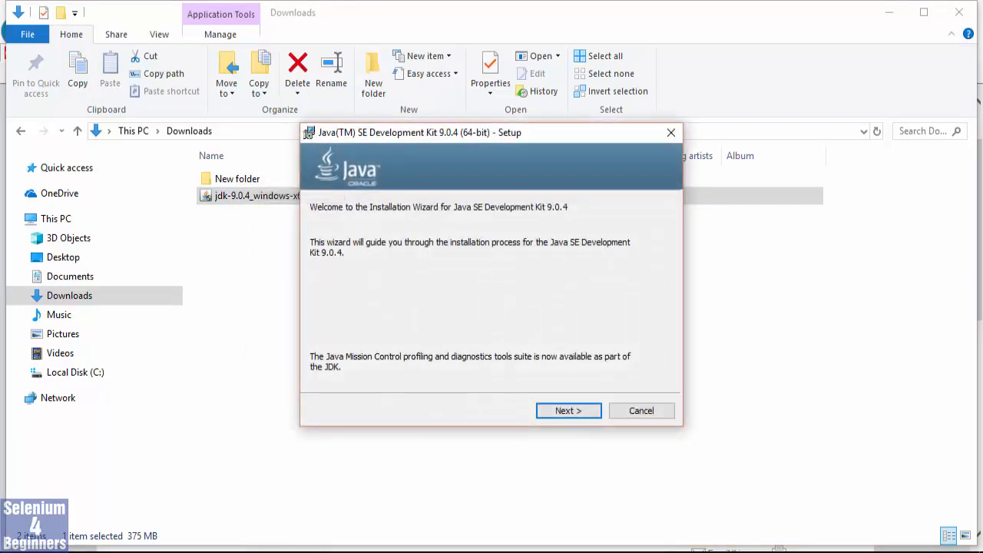
Review the optional Source Code and Public JRE features and start the JDK installation with the default features and folder.
{"action": "left_click", "coordinate": [569, 410]}
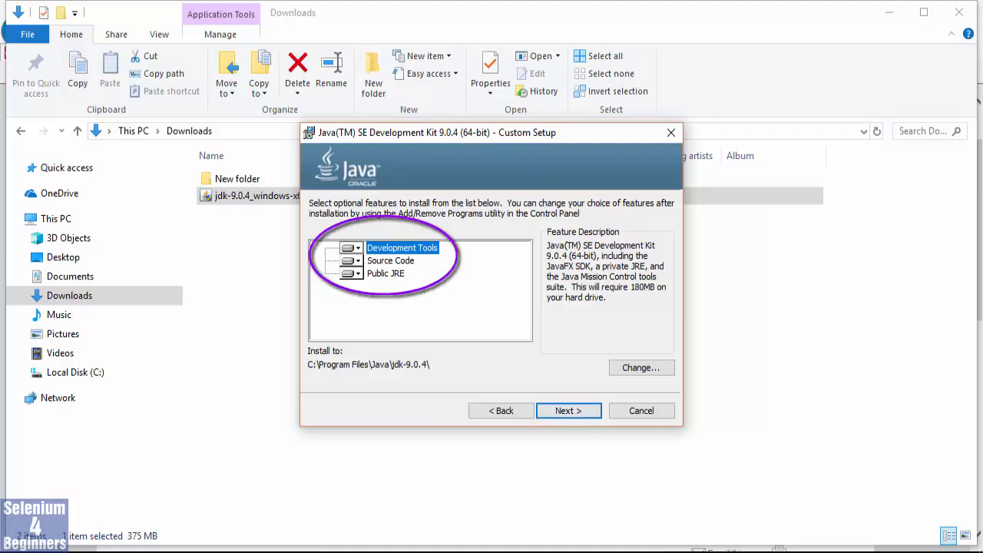
{"action": "left_click", "coordinate": [390, 260]}
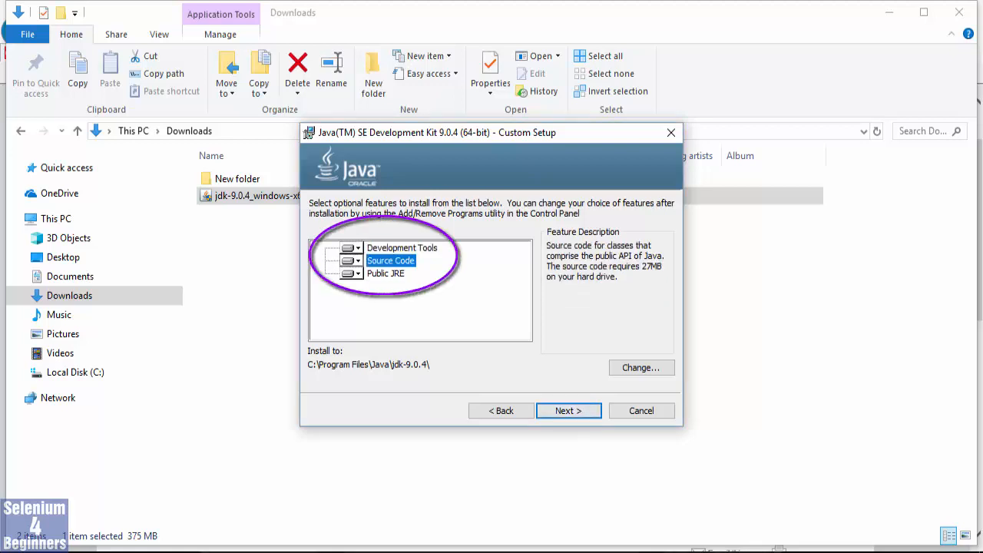
{"action": "left_click", "coordinate": [385, 274]}
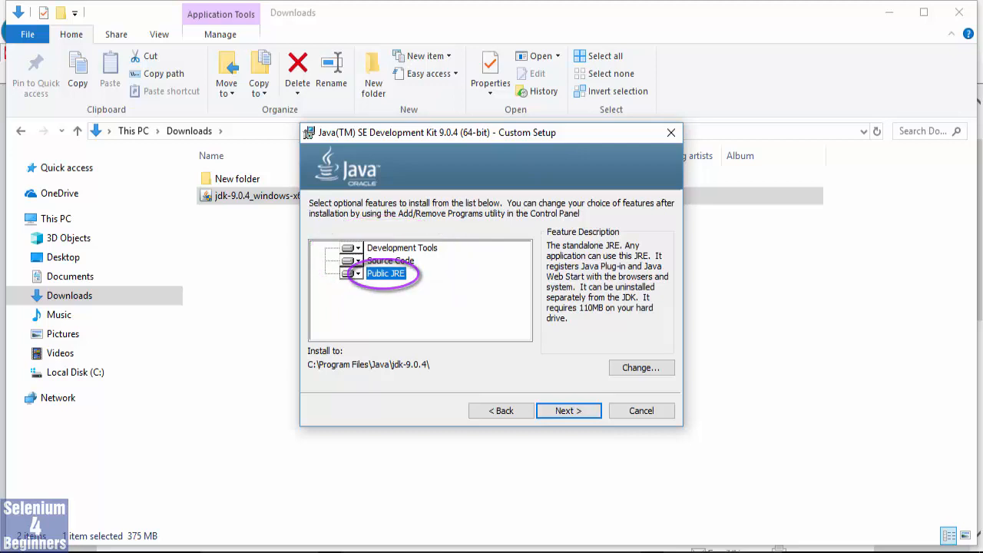
{"action": "left_click", "coordinate": [568, 411]}
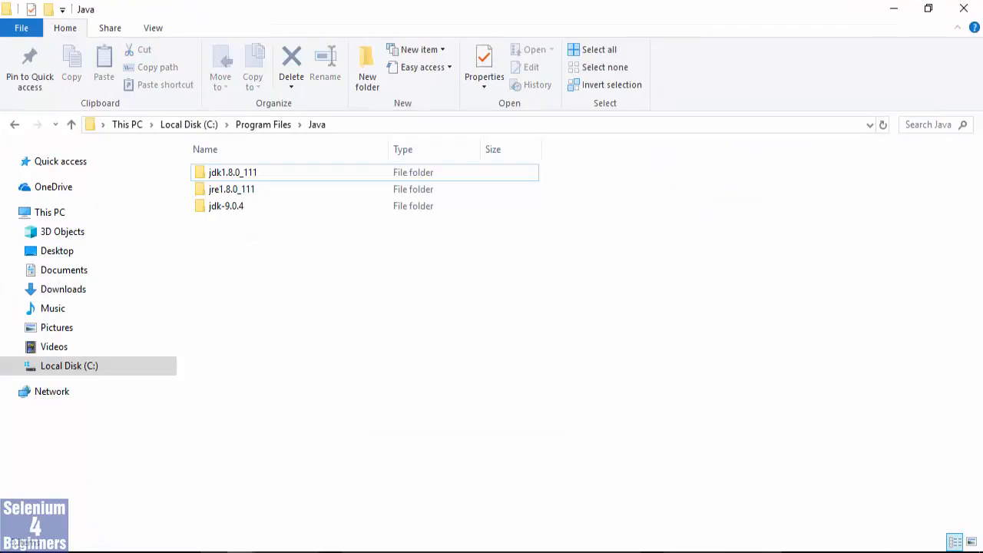
Open the jdk-9.0.4 folder in Program Files\Java, examine its jre.exe, and return to the installer.
{"action": "double_click", "coordinate": [201, 209]}
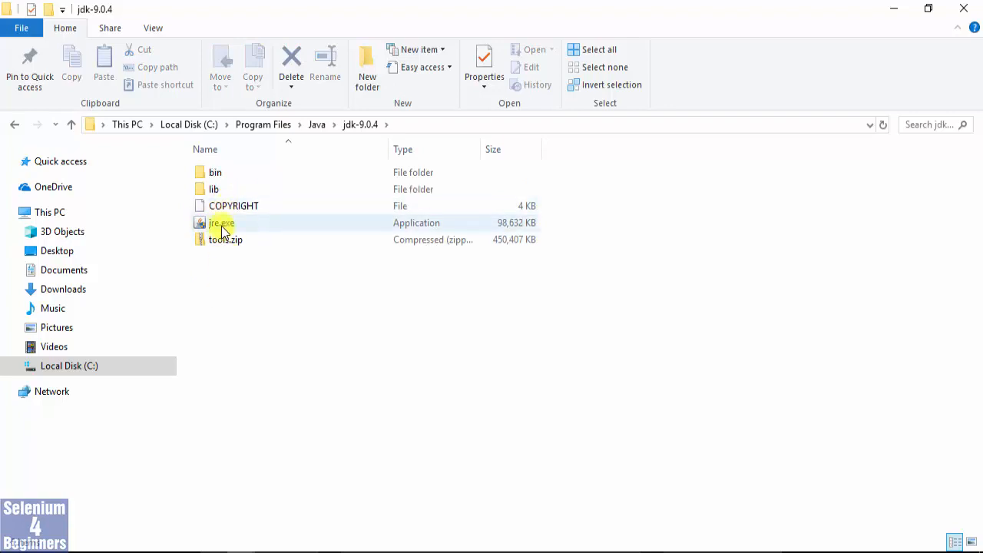
{"action": "left_click", "coordinate": [221, 225]}
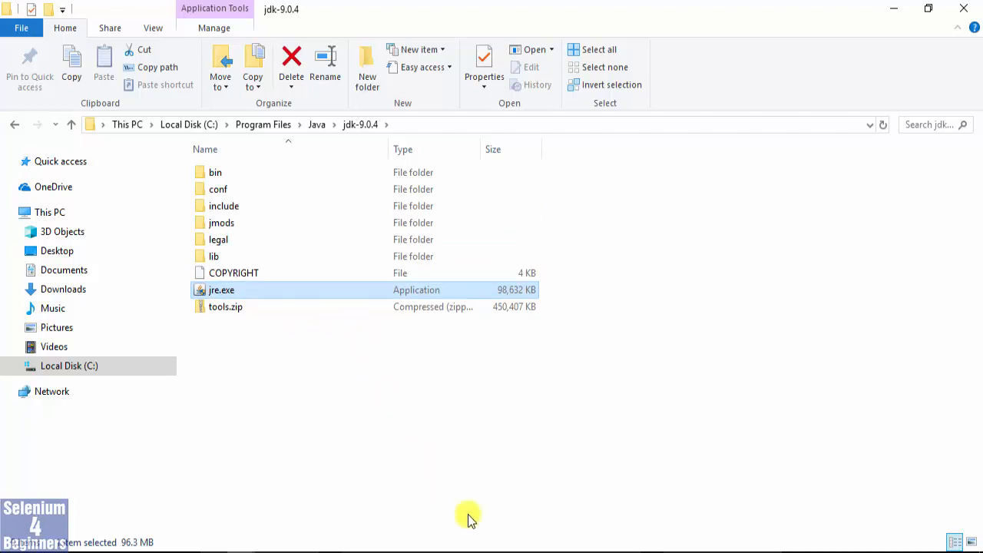
{"action": "left_click", "coordinate": [469, 552]}
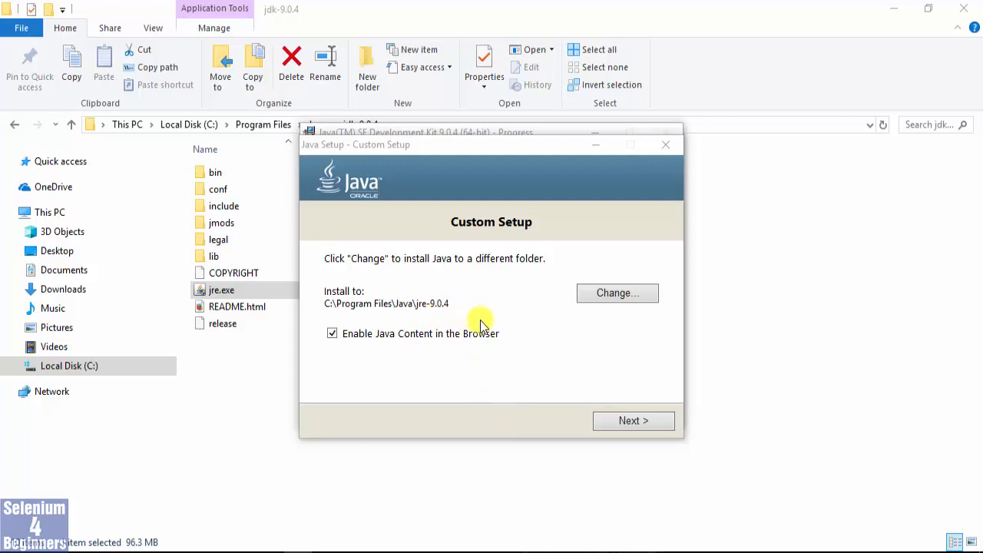
Install the JRE to the default folder C:\Program Files\Java\jre-9.0.4 and close the finished JDK setup.
{"action": "left_click", "coordinate": [625, 420]}
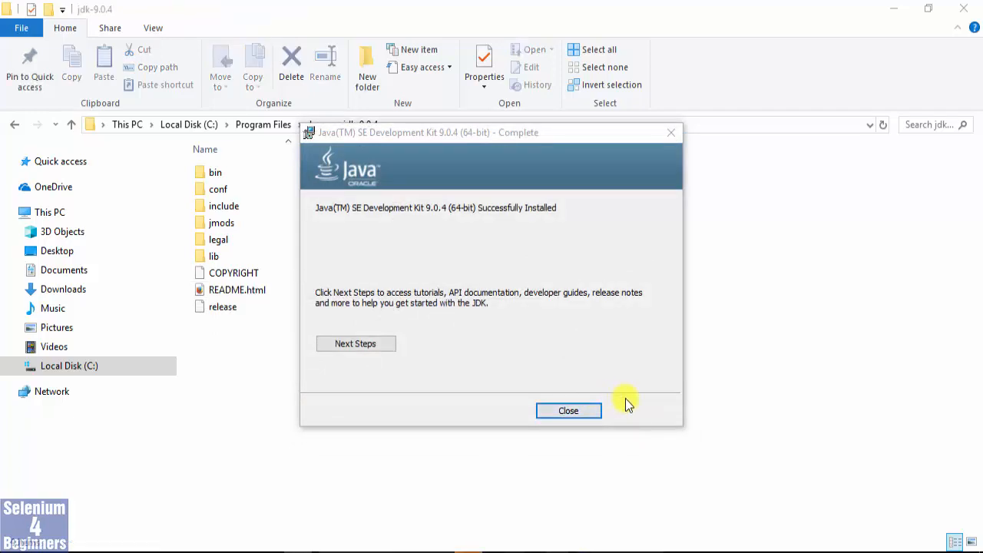
{"action": "left_click", "coordinate": [625, 398]}
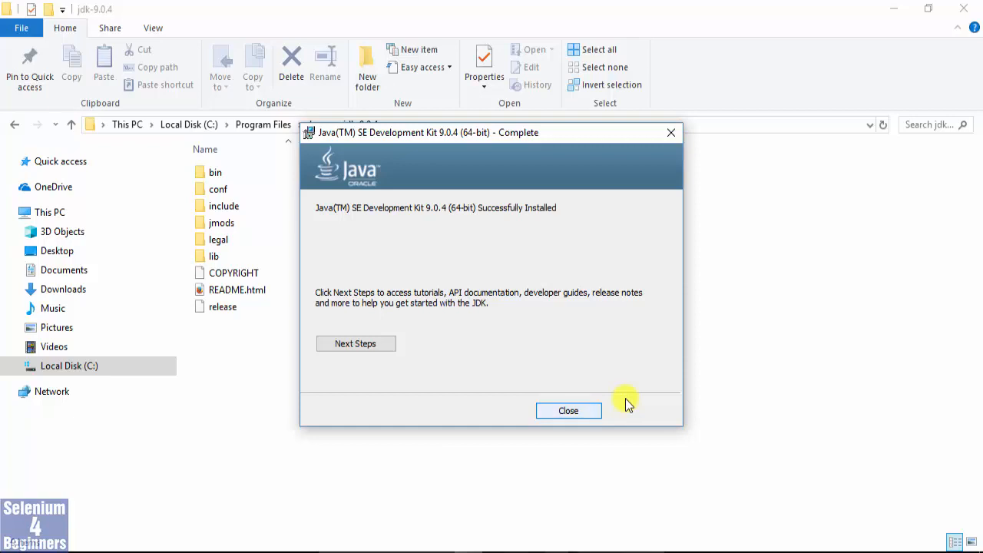
{"action": "left_click", "coordinate": [558, 410]}
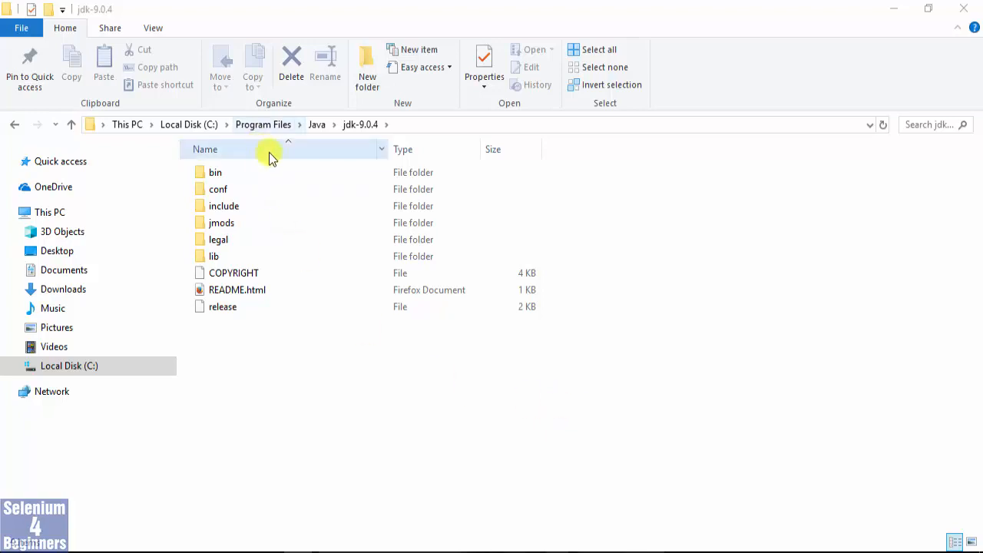
Go to the parent Java folder and compare the JDK and JRE folders of versions 9.0.4 and 1.8.0_111.
{"action": "left_click", "coordinate": [318, 125]}
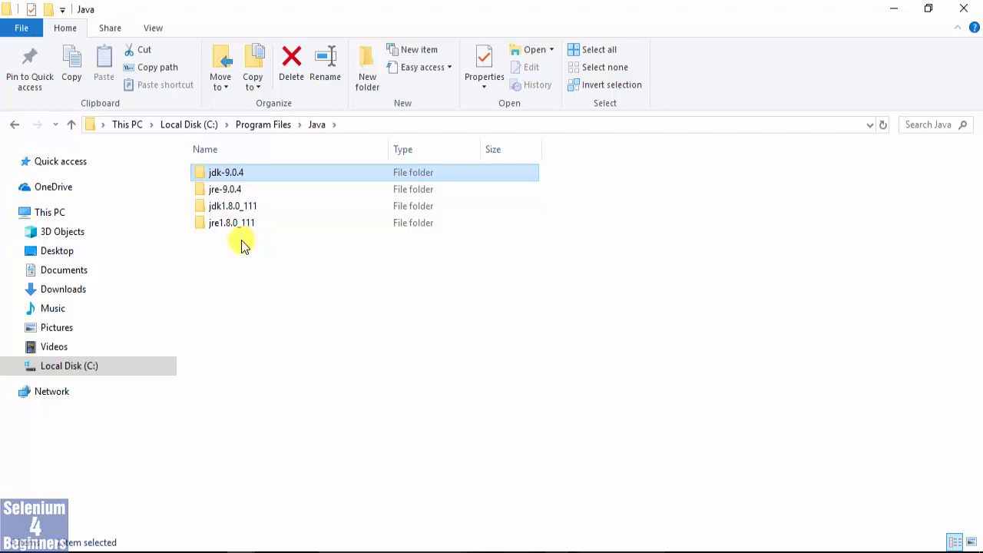
{"action": "left_click", "coordinate": [221, 172]}
{"action": "left_click", "coordinate": [218, 189], "text": "ctrl"}
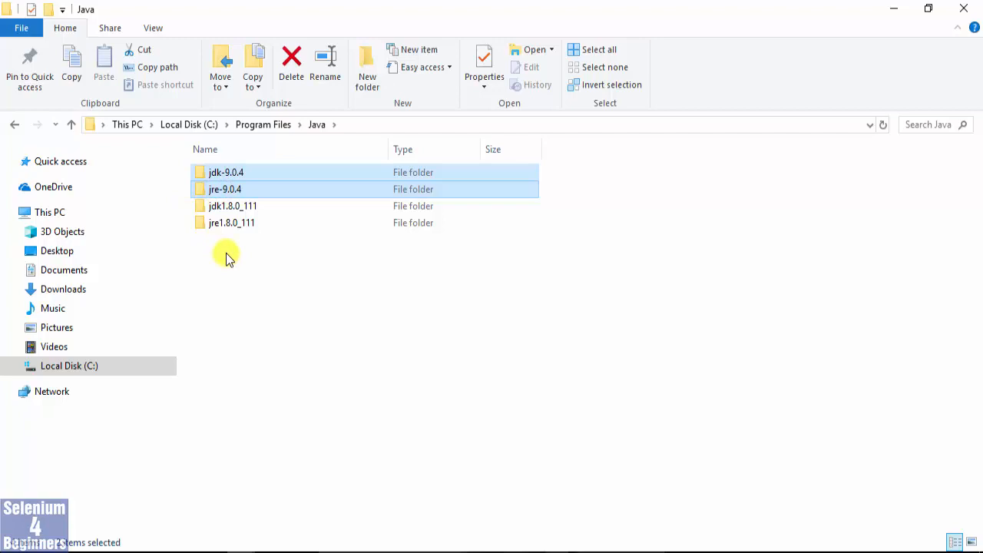
{"action": "left_click", "coordinate": [223, 206]}
{"action": "left_click", "coordinate": [224, 223], "text": "ctrl"}
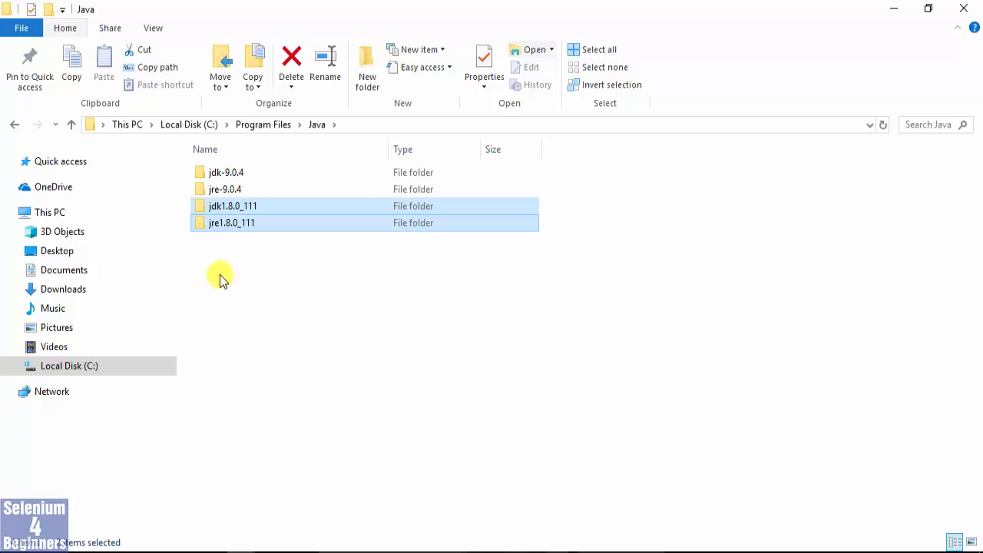
{"action": "left_click_drag", "start_coordinate": [216, 173], "coordinate": [208, 216]}
{"action": "left_click", "coordinate": [214, 207], "text": "ctrl"}
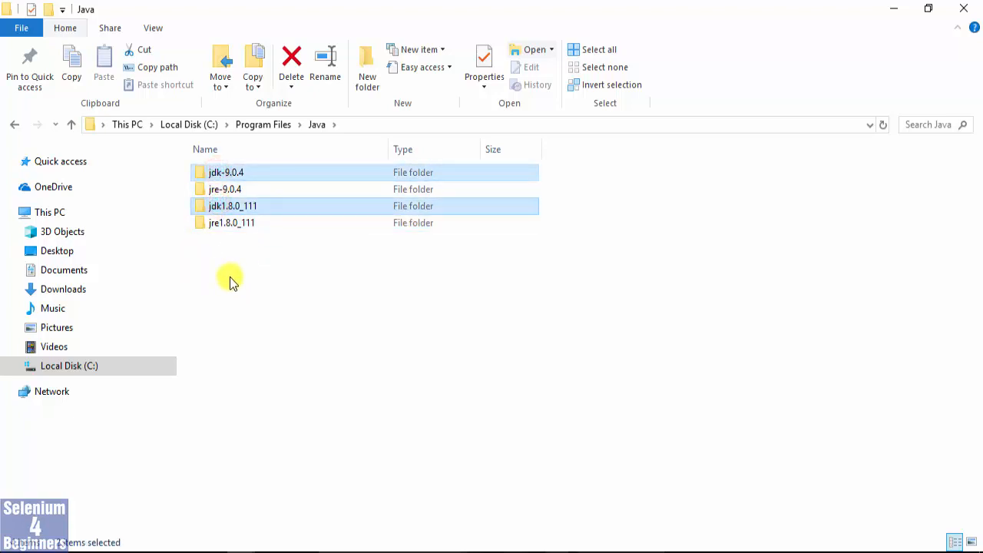
{"action": "left_click", "coordinate": [227, 190]}
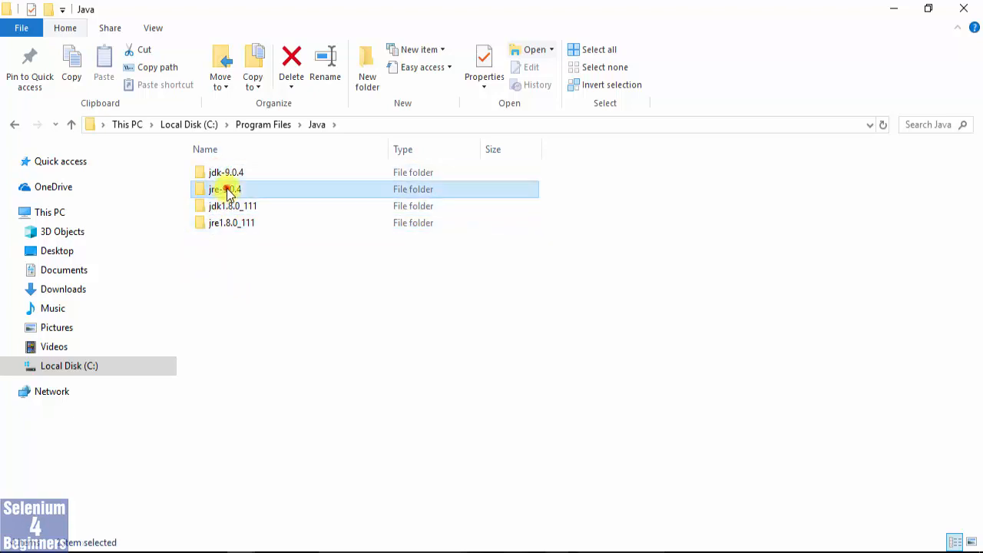
{"action": "left_click", "coordinate": [227, 223], "text": "ctrl"}
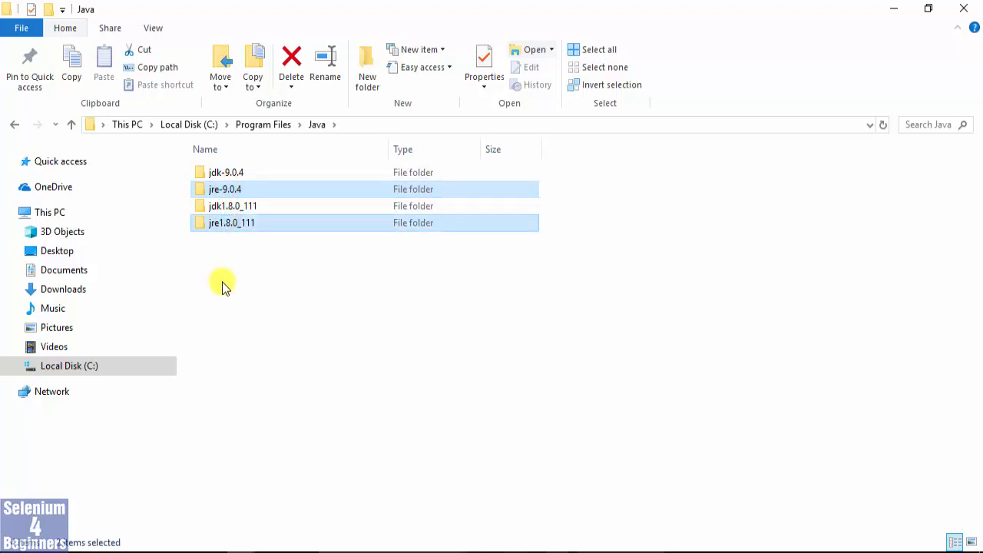
Open the bin folder inside jdk-9.0.4, find java.exe among its files and select it.
{"action": "left_click", "coordinate": [220, 175]}
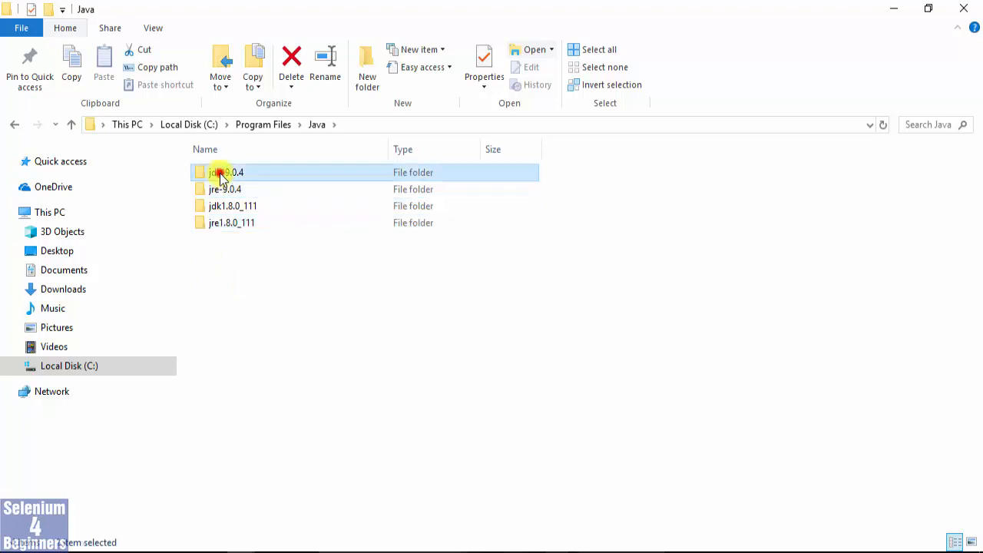
{"action": "double_click", "coordinate": [220, 175]}
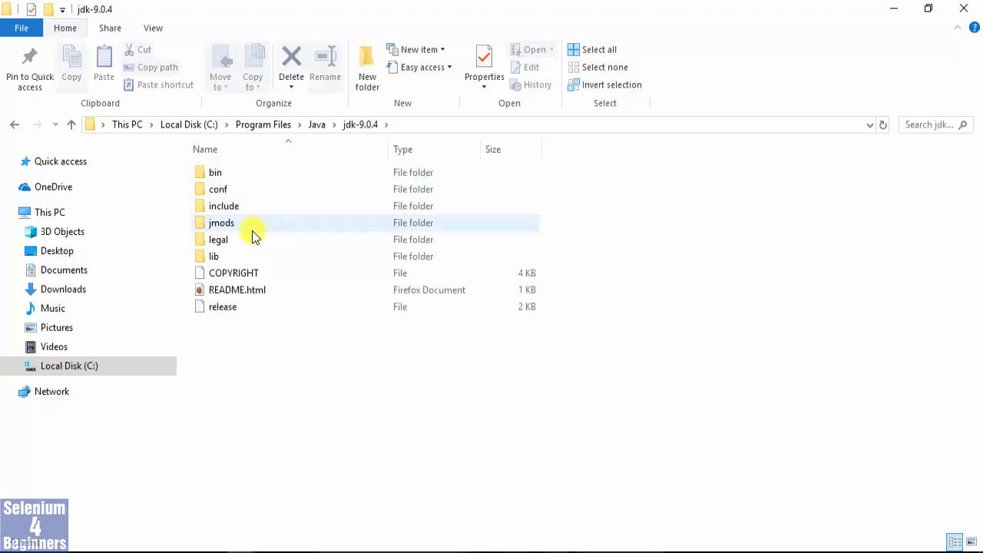
{"action": "double_click", "coordinate": [202, 170]}
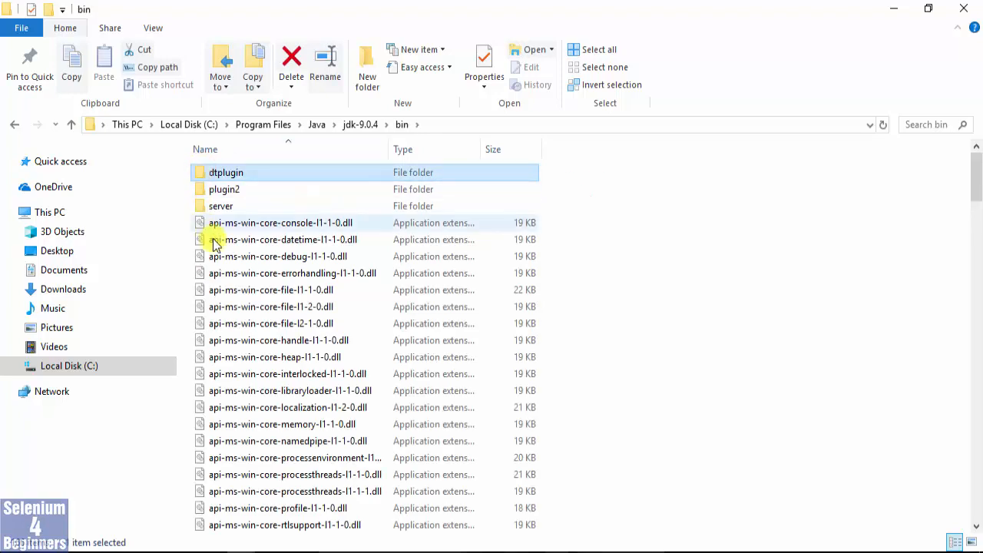
{"action": "scroll", "coordinate": [209, 251], "scroll_direction": "down", "scroll_amount": 3}
{"action": "scroll", "coordinate": [193, 256], "scroll_direction": "down", "scroll_amount": 9}
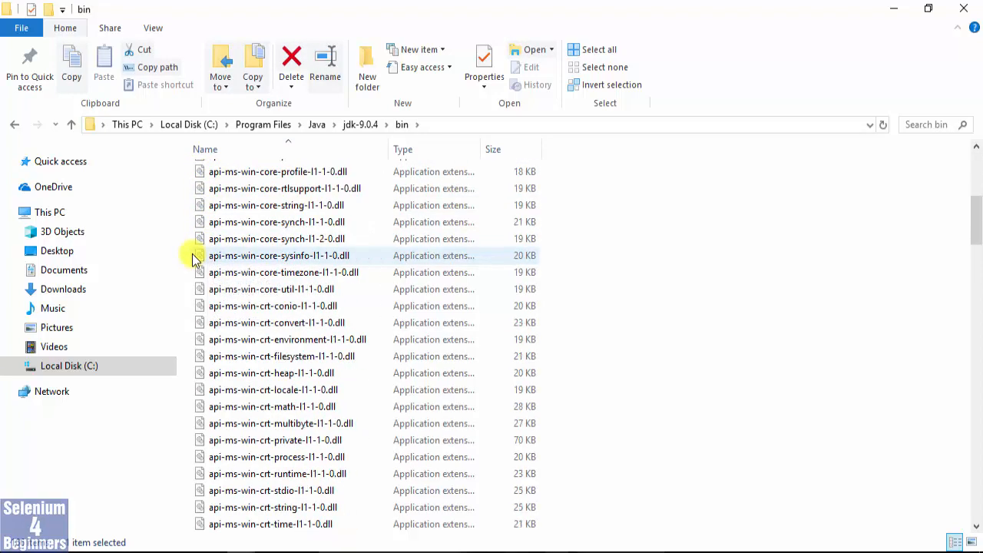
{"action": "scroll", "coordinate": [194, 258], "scroll_direction": "down", "scroll_amount": 3}
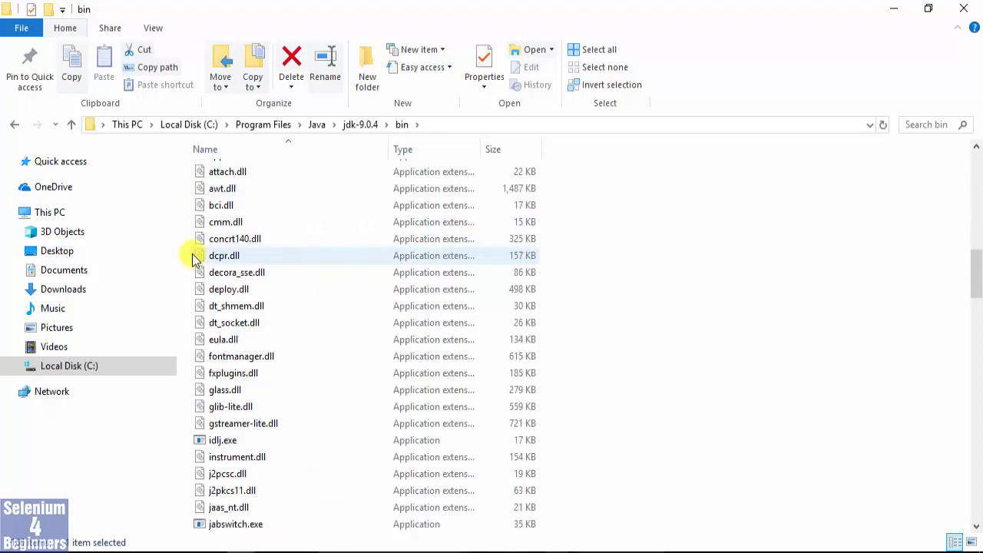
{"action": "scroll", "coordinate": [194, 258], "scroll_direction": "down", "scroll_amount": 6}
{"action": "scroll", "coordinate": [194, 258], "scroll_direction": "down", "scroll_amount": 1}
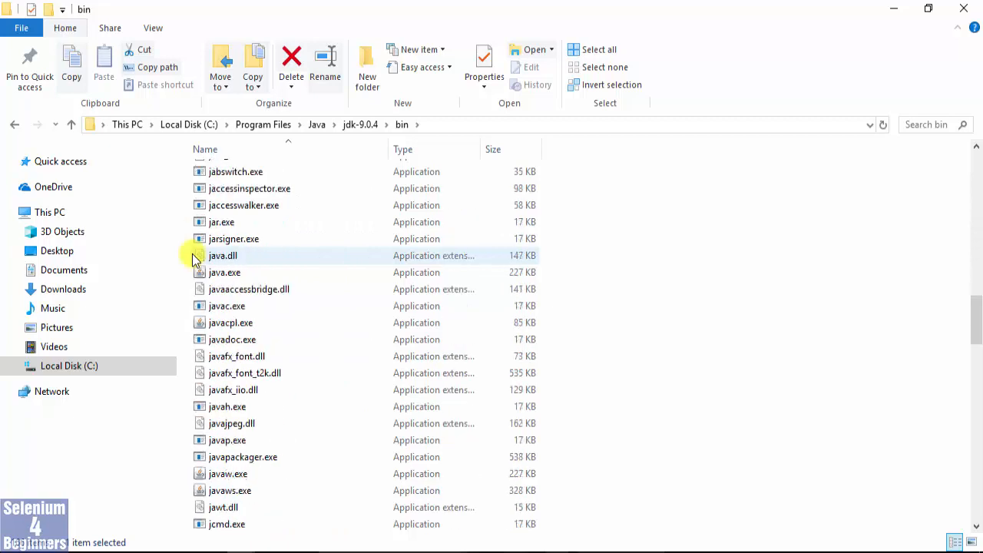
{"action": "scroll", "coordinate": [193, 258], "scroll_direction": "down", "scroll_amount": 1}
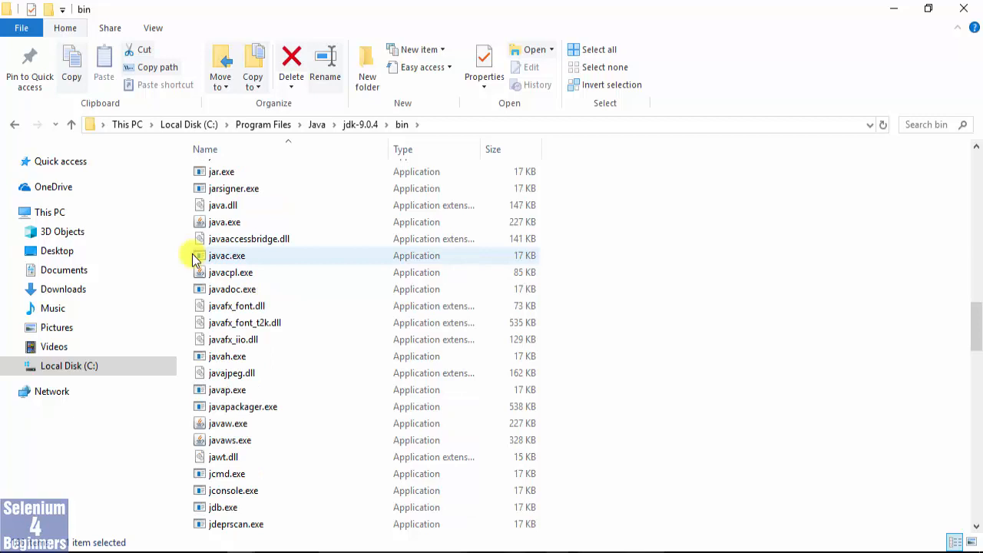
{"action": "left_click", "coordinate": [196, 223]}
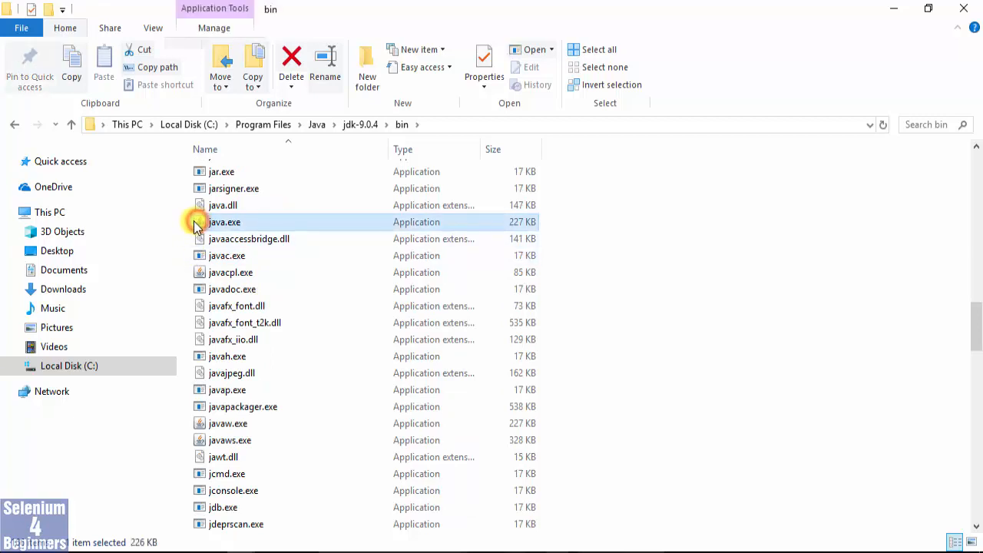
Add javac.exe to the selection, return to the jdk-9.0.4 folder and copy the path of its bin folder.
{"action": "left_click", "coordinate": [196, 257], "text": "ctrl"}
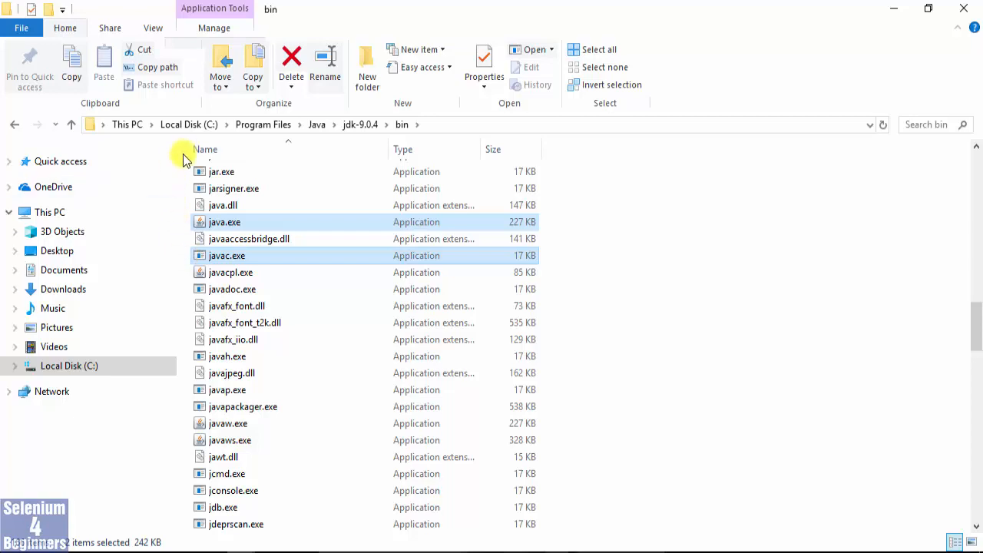
{"action": "left_click", "coordinate": [358, 127]}
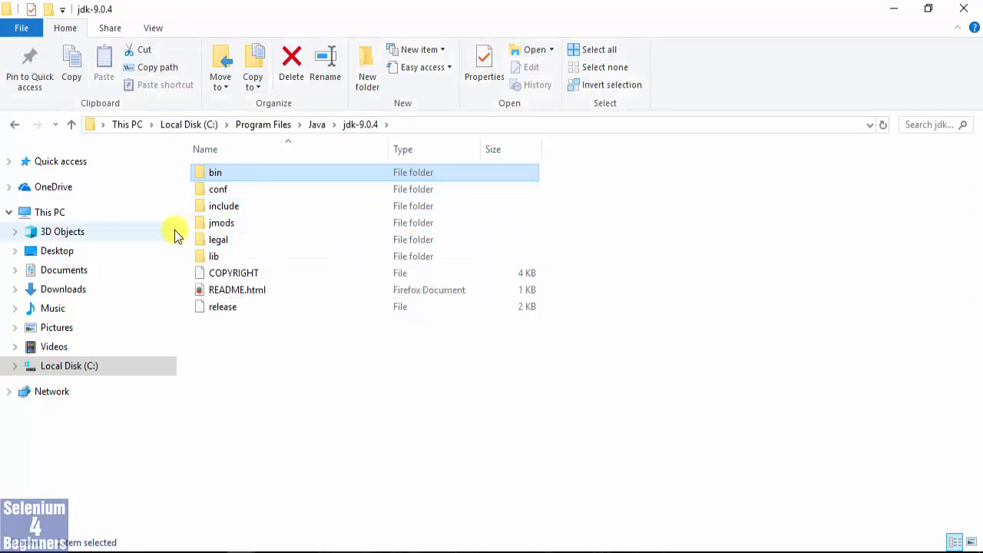
{"action": "right_click", "coordinate": [199, 172]}
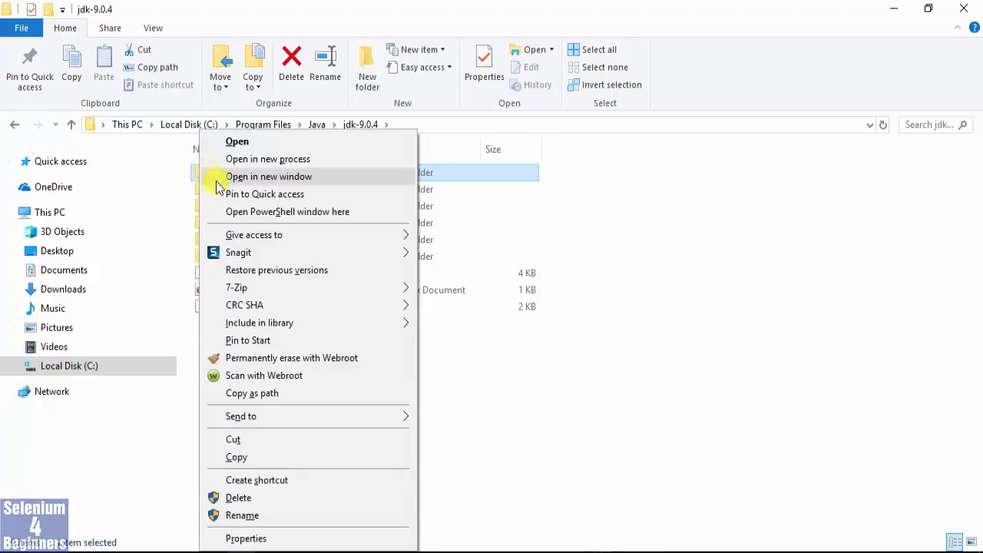
{"action": "left_click", "coordinate": [313, 394]}
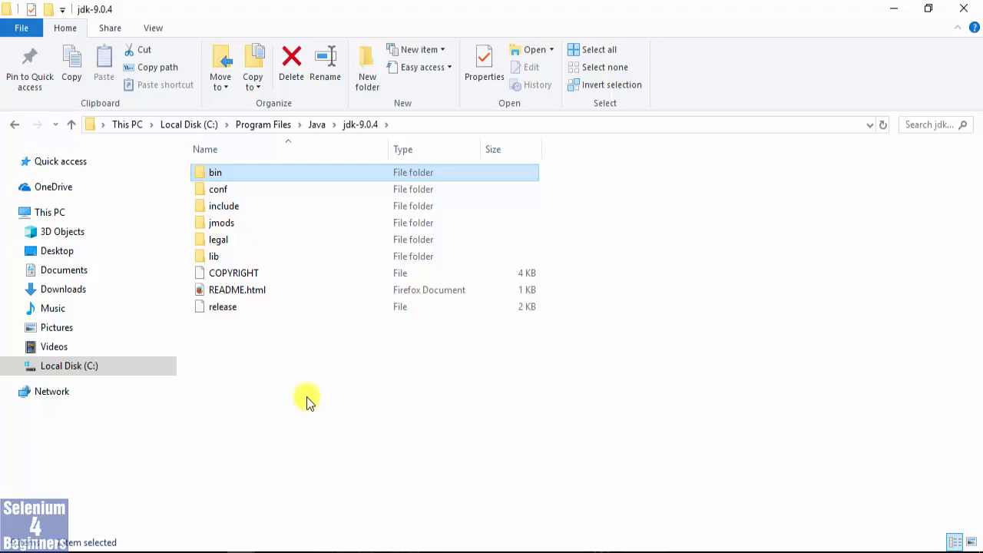
{"action": "left_click", "coordinate": [202, 176]}
{"action": "right_click", "coordinate": [201, 177]}
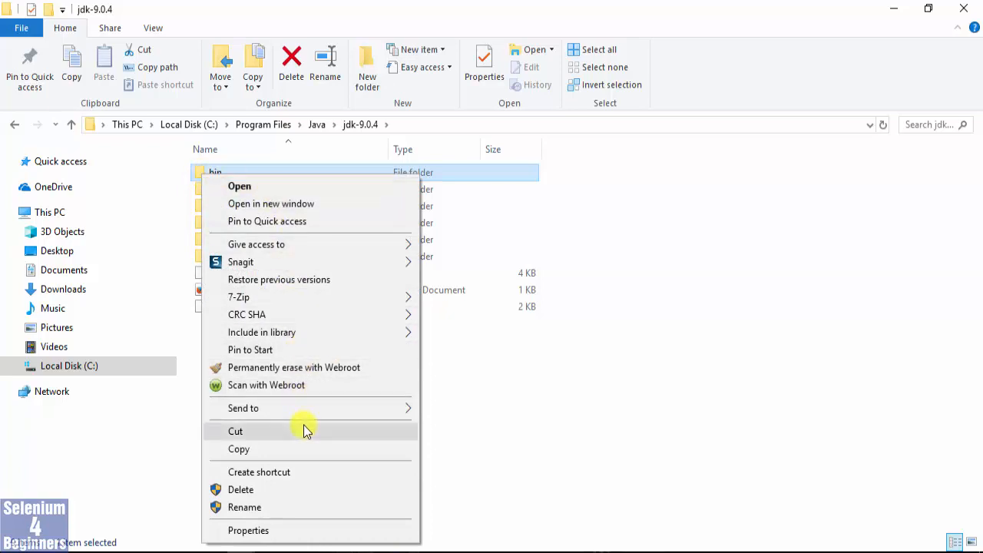
{"action": "left_click", "coordinate": [475, 424]}
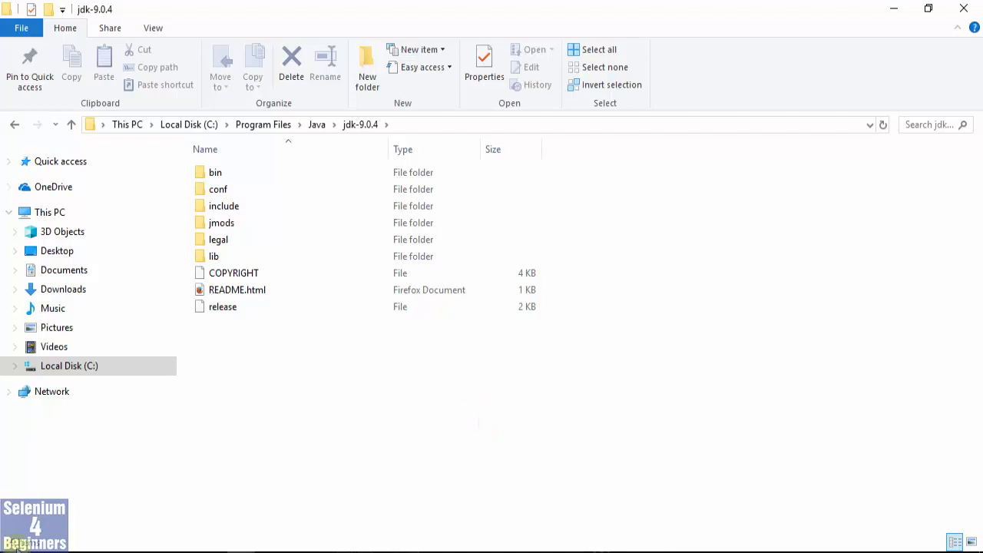
Search the Windows settings for System, open the System control panel page and bring up the environment variables through the advanced system settings.
{"action": "right_click", "coordinate": [7, 549]}
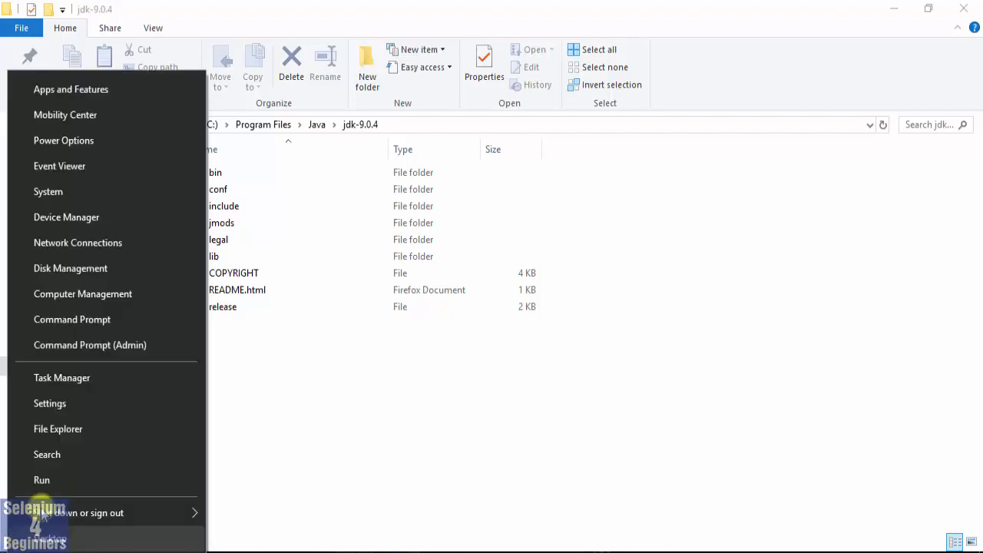
{"action": "left_click", "coordinate": [66, 192]}
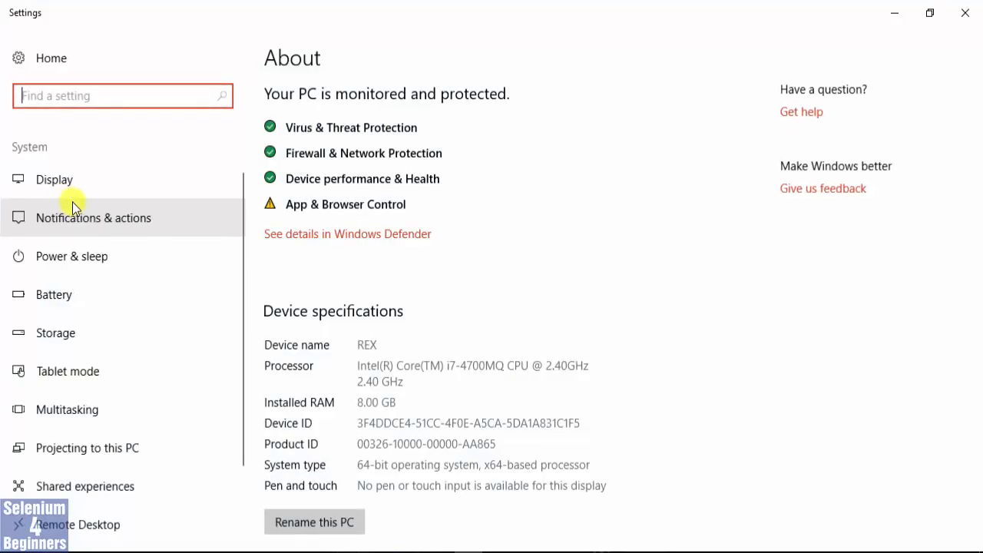
{"action": "left_click", "coordinate": [65, 95]}
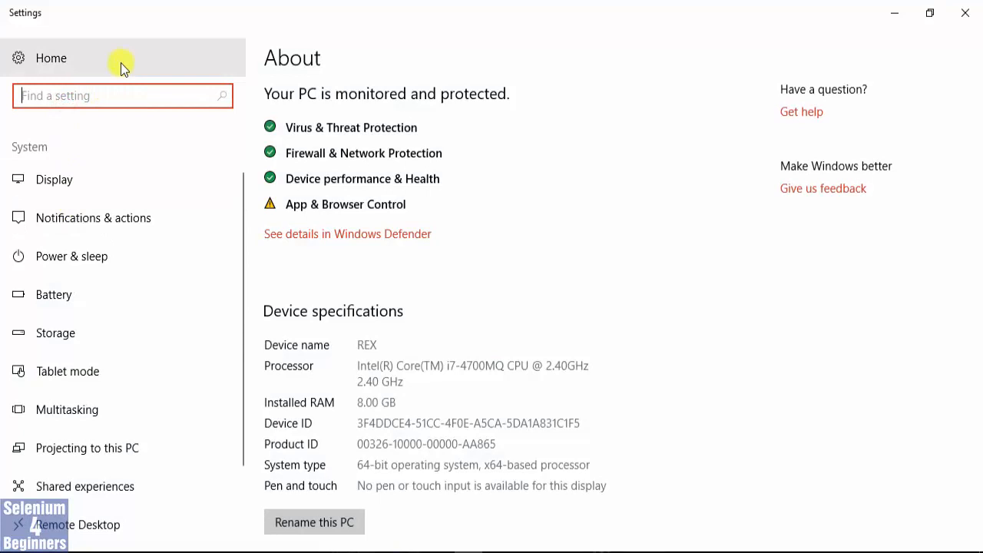
{"action": "type", "text": "System"}
{"action": "key", "text": "Return"}
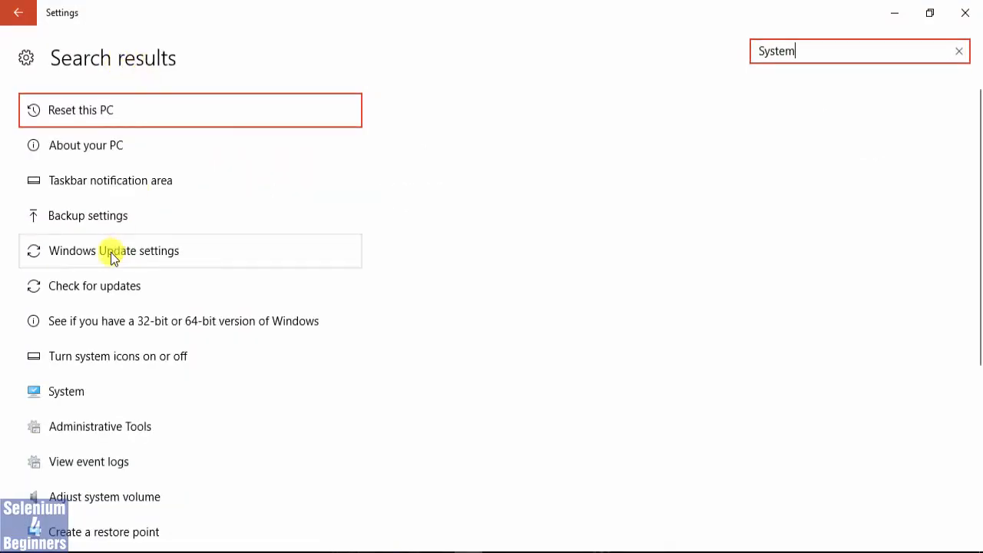
{"action": "left_click", "coordinate": [69, 398]}
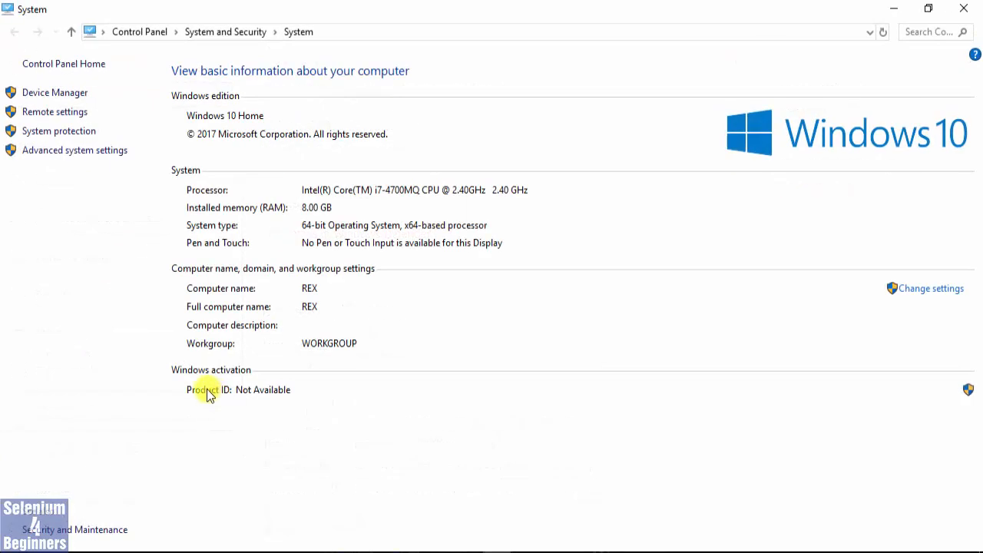
{"action": "left_click", "coordinate": [73, 152]}
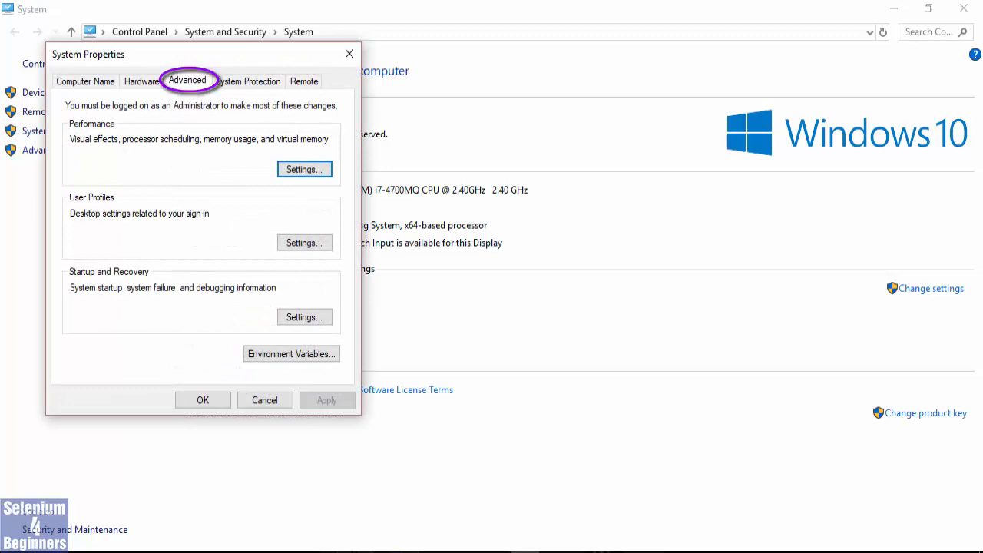
{"action": "left_click", "coordinate": [291, 354]}
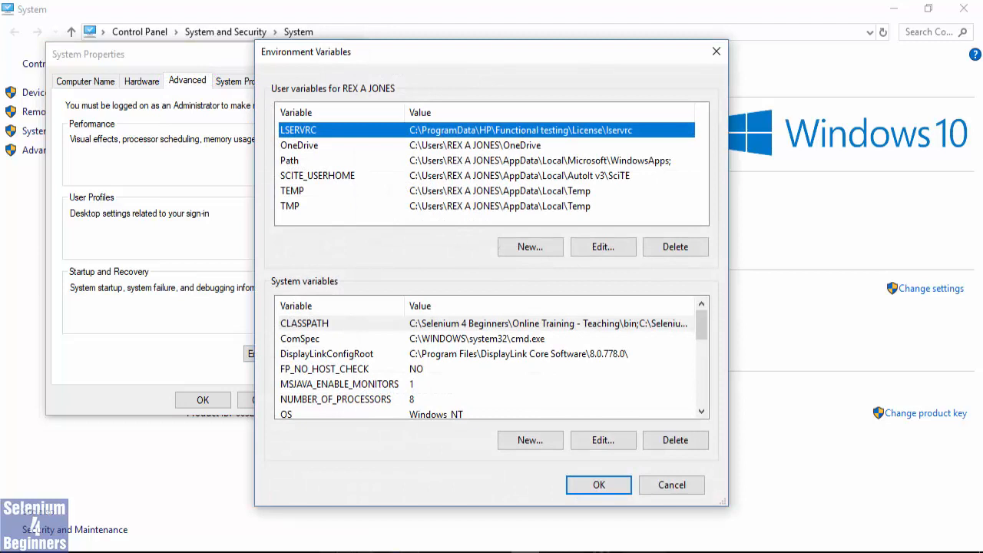
Add the copied path C:\Program Files\Java\jdk-9.0.4\bin as a new entry of the system variable Path.
{"action": "scroll", "coordinate": [701, 326], "scroll_direction": "down", "scroll_amount": 2}
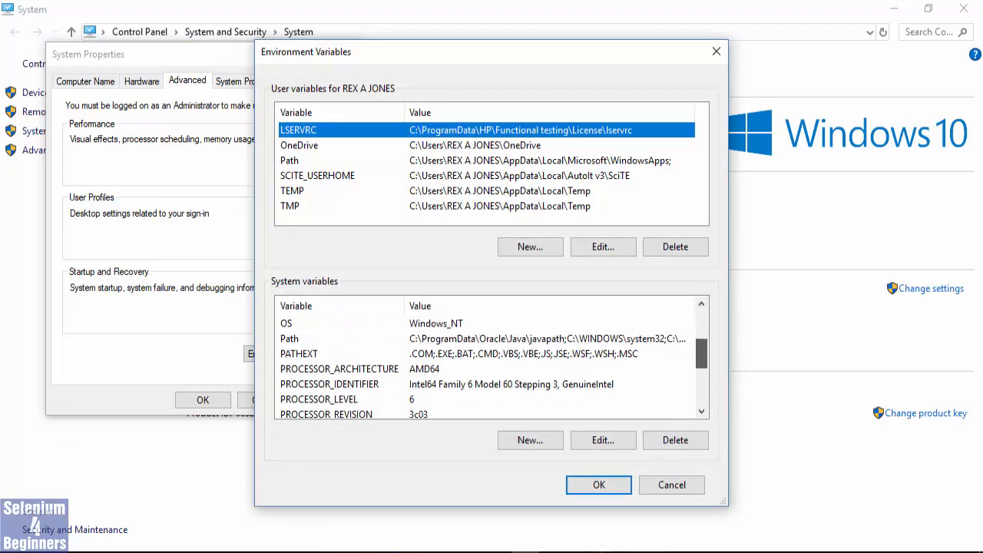
{"action": "left_click", "coordinate": [290, 338]}
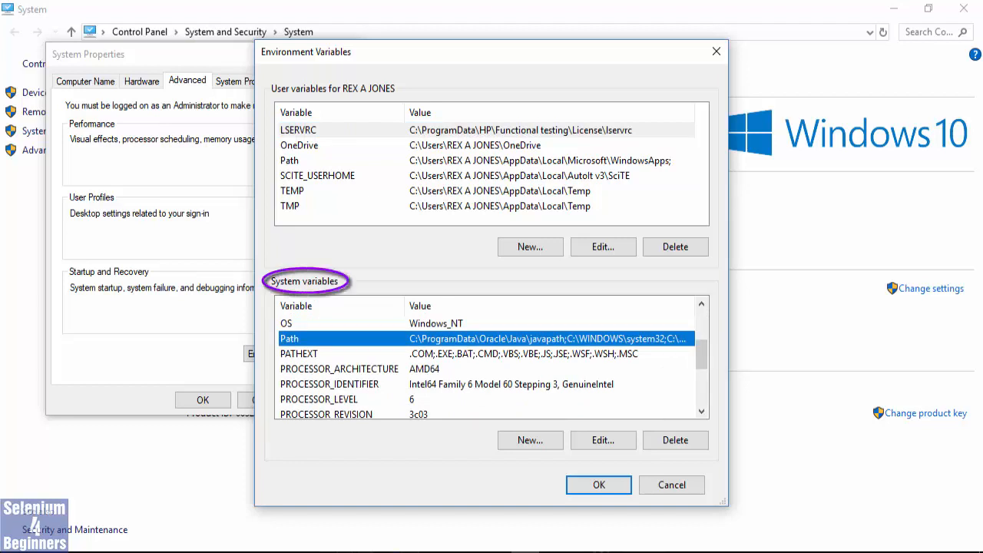
{"action": "left_click", "coordinate": [602, 440]}
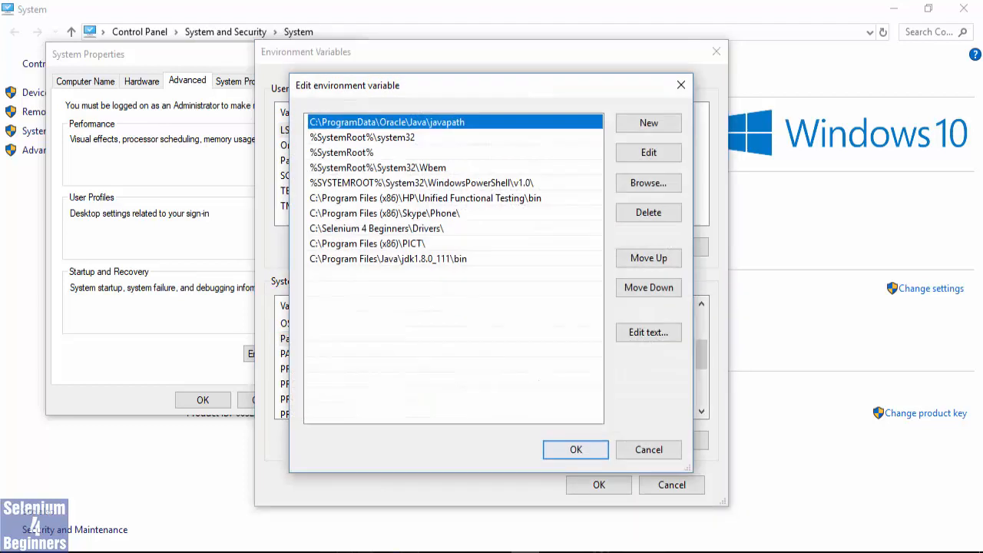
{"action": "left_click", "coordinate": [649, 122]}
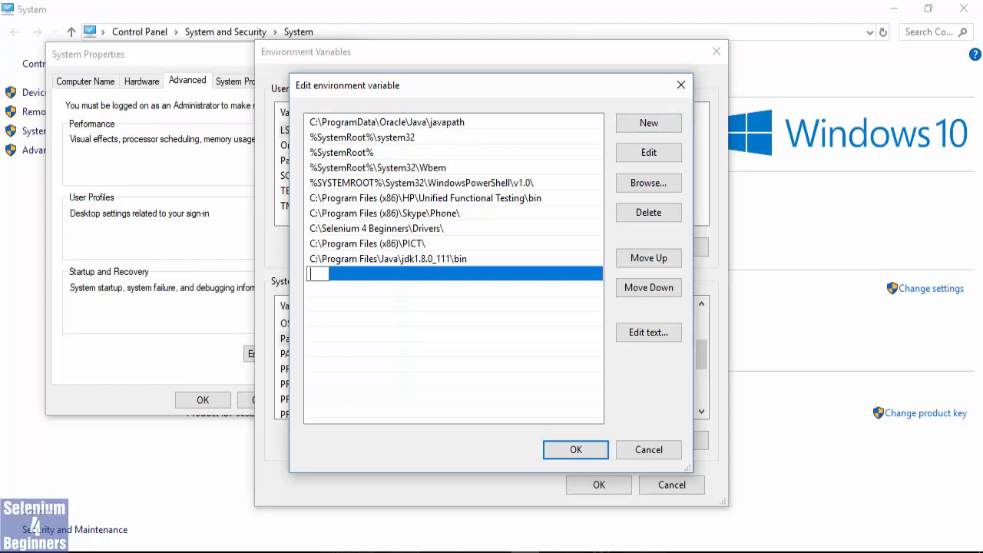
{"action": "key", "text": "ctrl+v"}
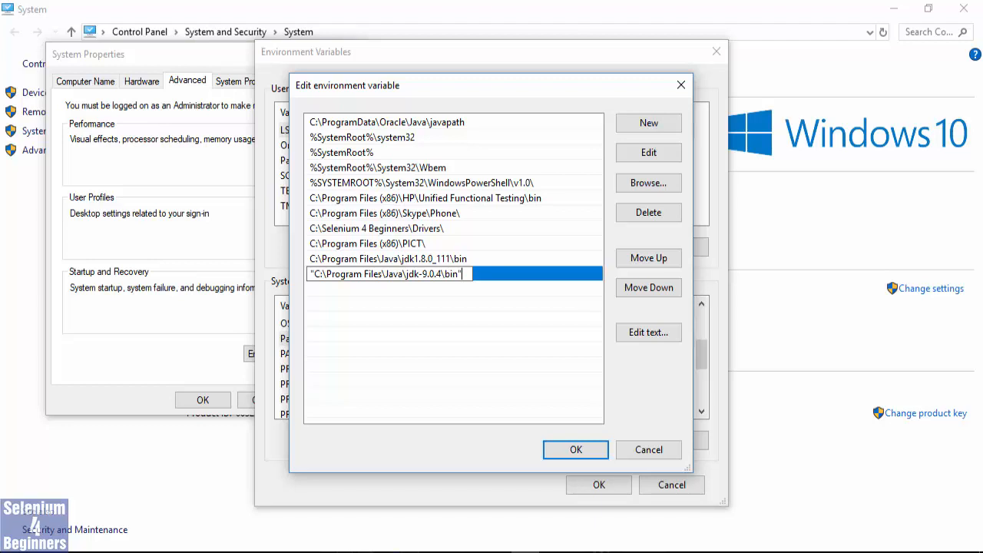
{"action": "left_click", "coordinate": [430, 259]}
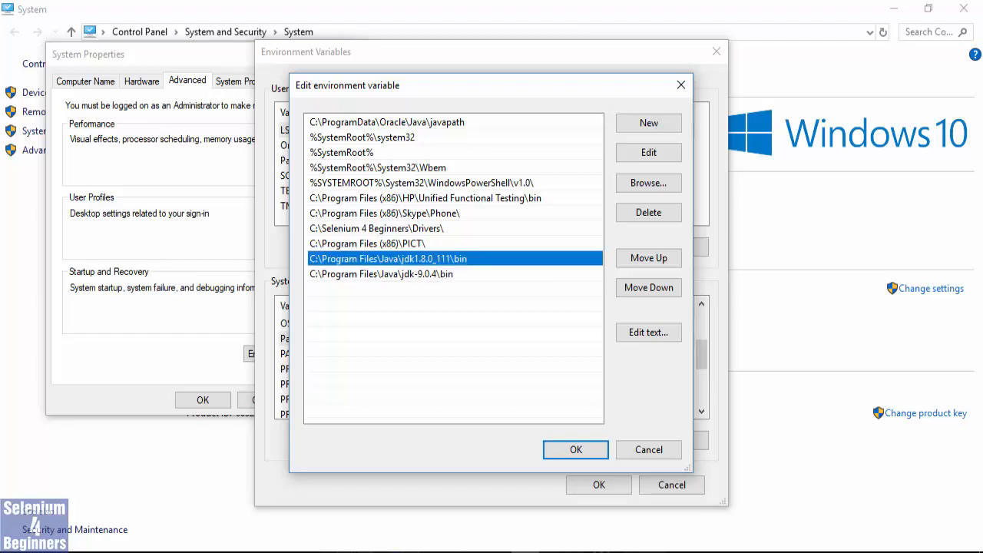
Delete the C:\Program Files\Java\jdk1.8.0_111\bin entry from the system Path and save all environment variable and system property changes.
{"action": "left_click", "coordinate": [415, 274]}
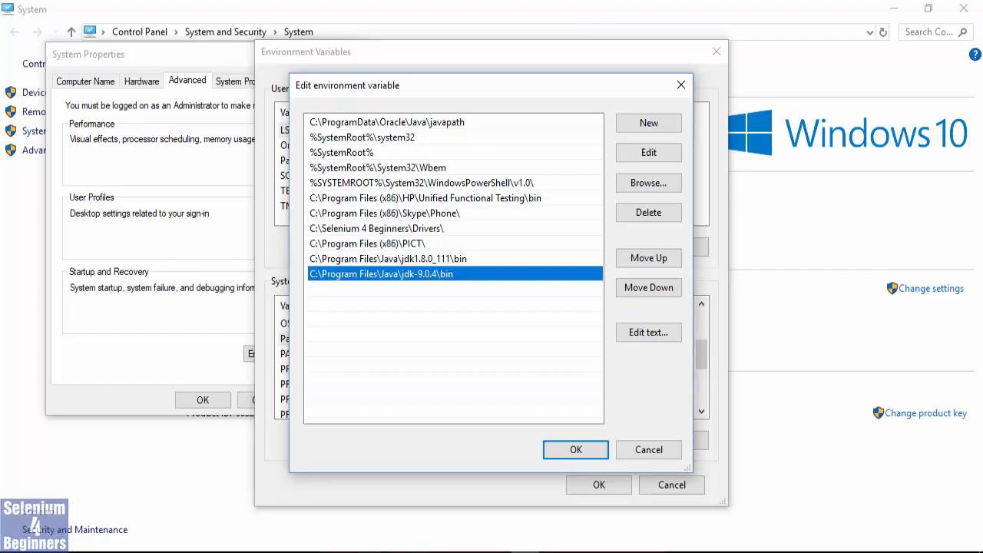
{"action": "left_click", "coordinate": [389, 259]}
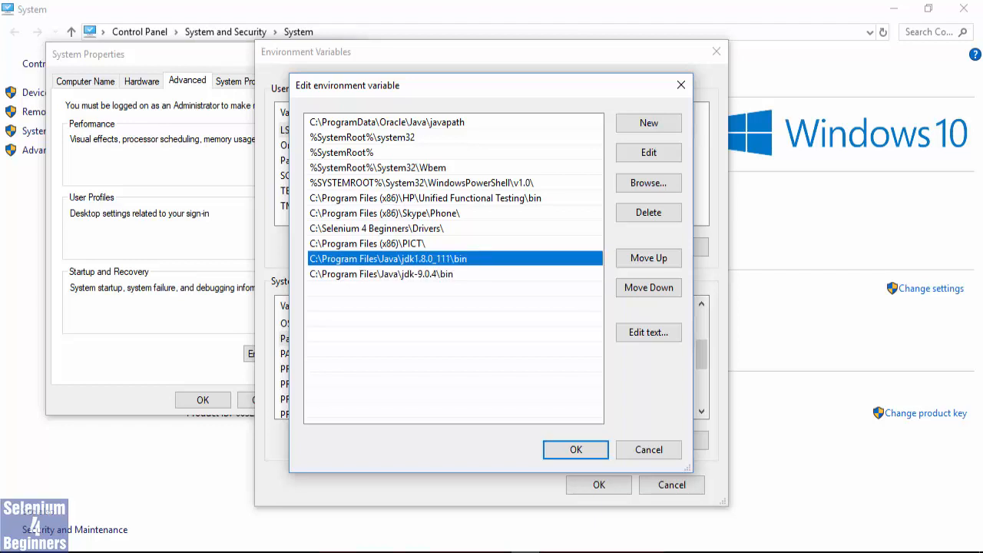
{"action": "left_click", "coordinate": [648, 211]}
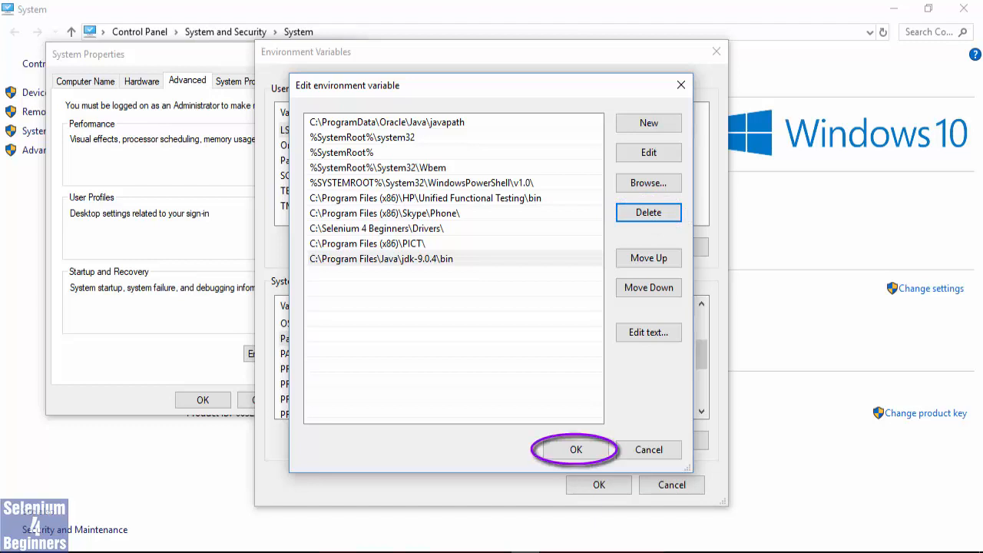
{"action": "left_click", "coordinate": [576, 450]}
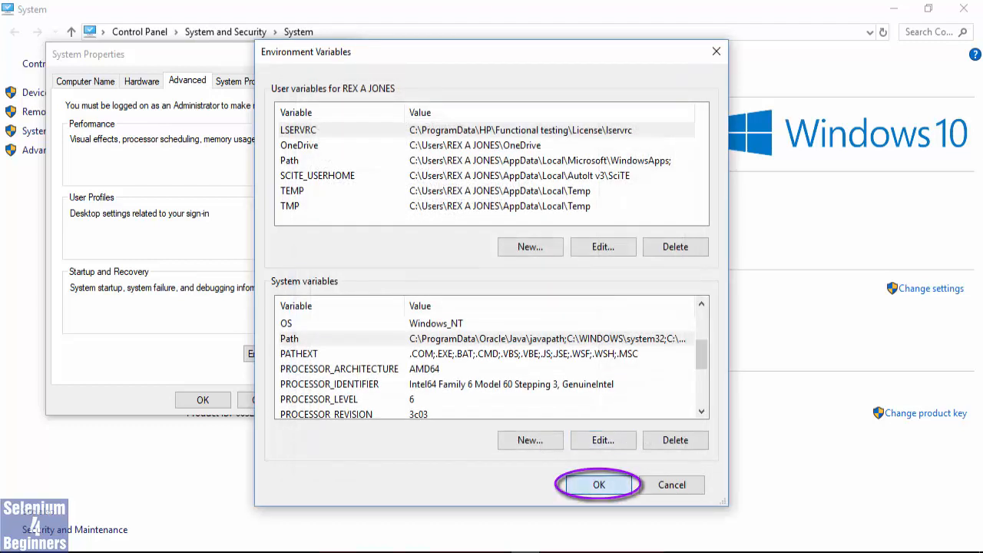
{"action": "left_click", "coordinate": [599, 485]}
{"action": "left_click", "coordinate": [202, 400]}
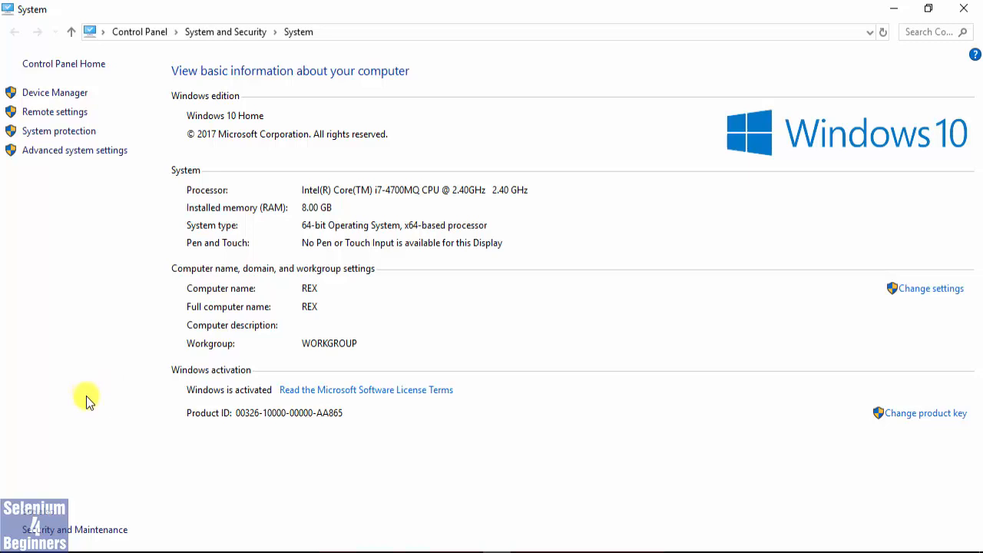
Run cmd to open a command prompt and check the installed Java version with java -version.
{"action": "right_click", "coordinate": [10, 551]}
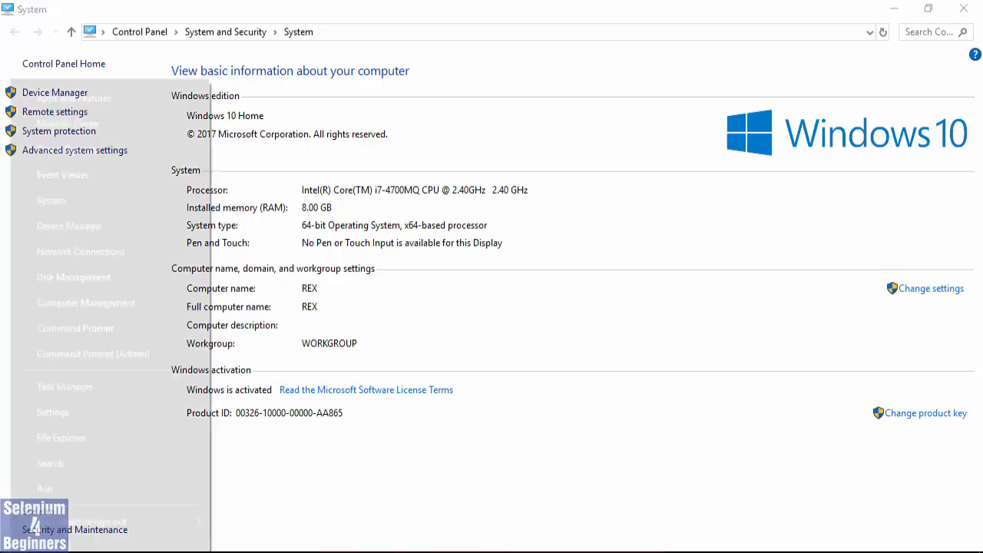
{"action": "left_click", "coordinate": [44, 487]}
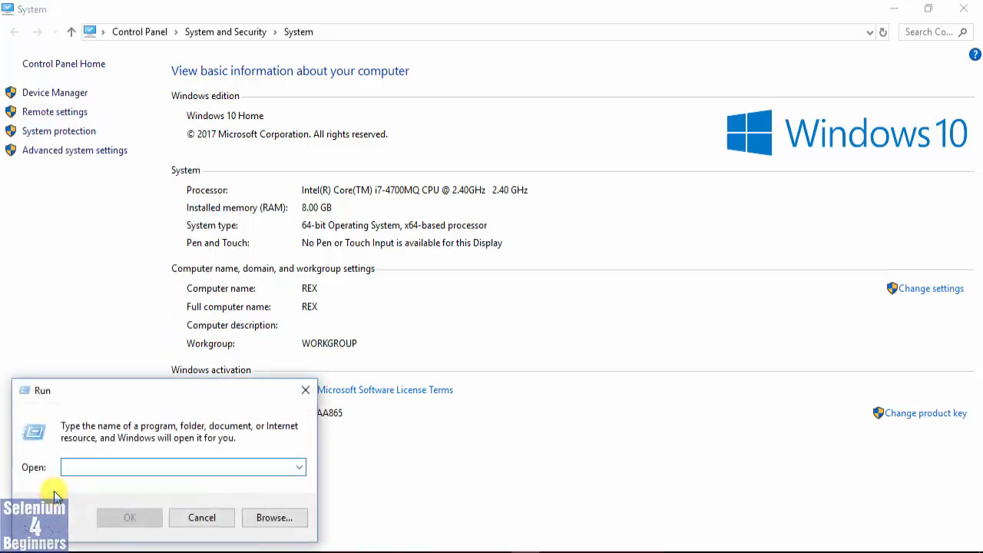
{"action": "type", "text": "cmd"}
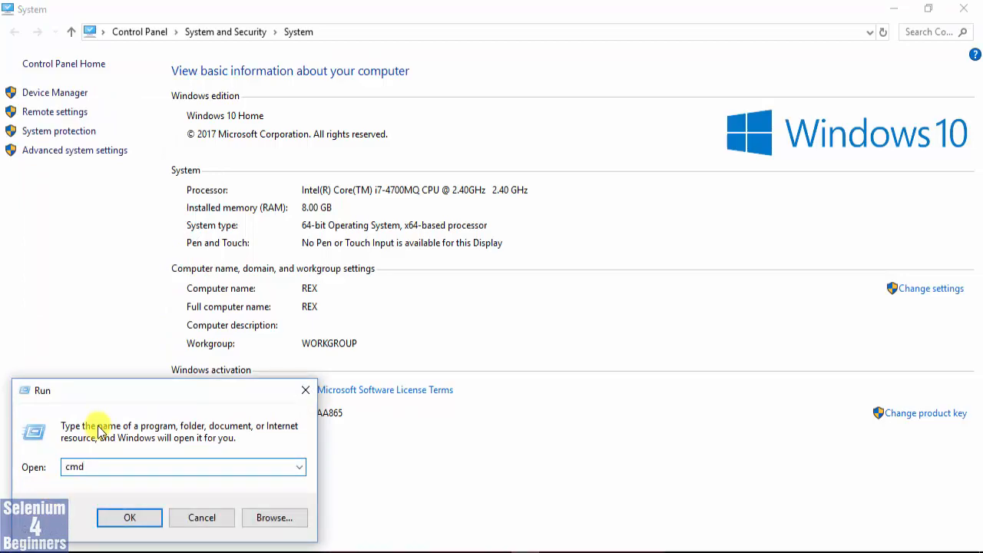
{"action": "key", "text": "Return"}
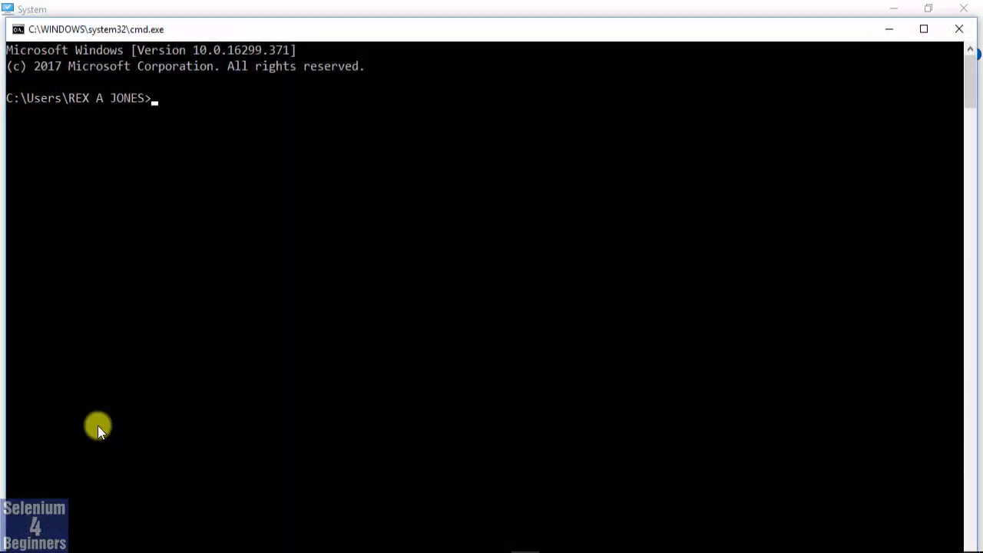
{"action": "type", "text": "java -version"}
{"action": "key", "text": "Return"}
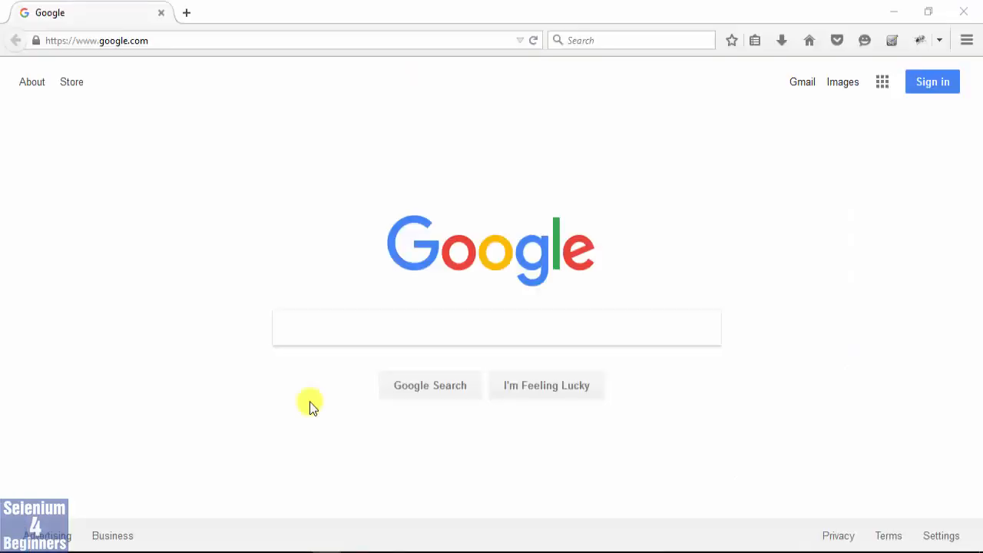
Switch to the web browser and search Google for "Download Eclipse IDE".
{"action": "left_click", "coordinate": [313, 332]}
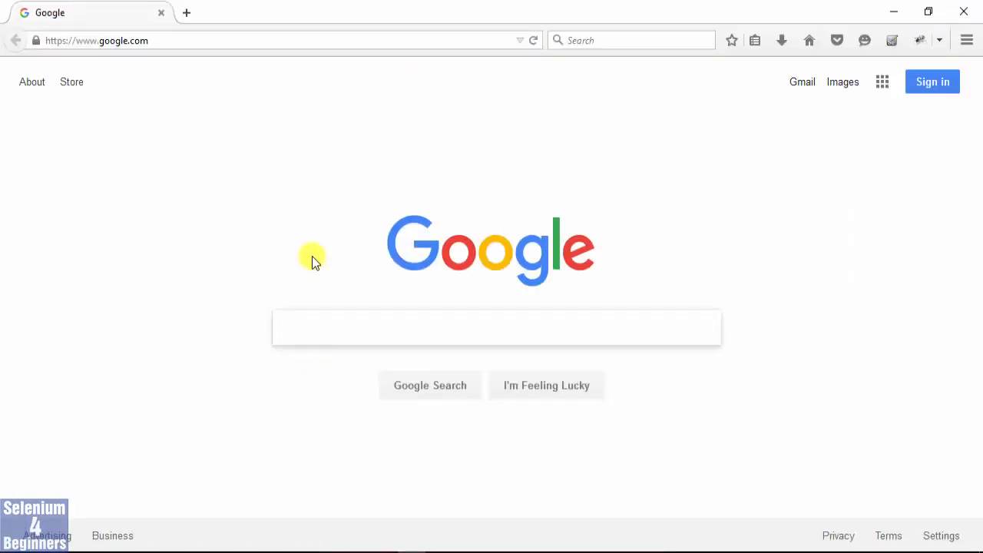
{"action": "type", "text": "Download Eclipse IDE"}
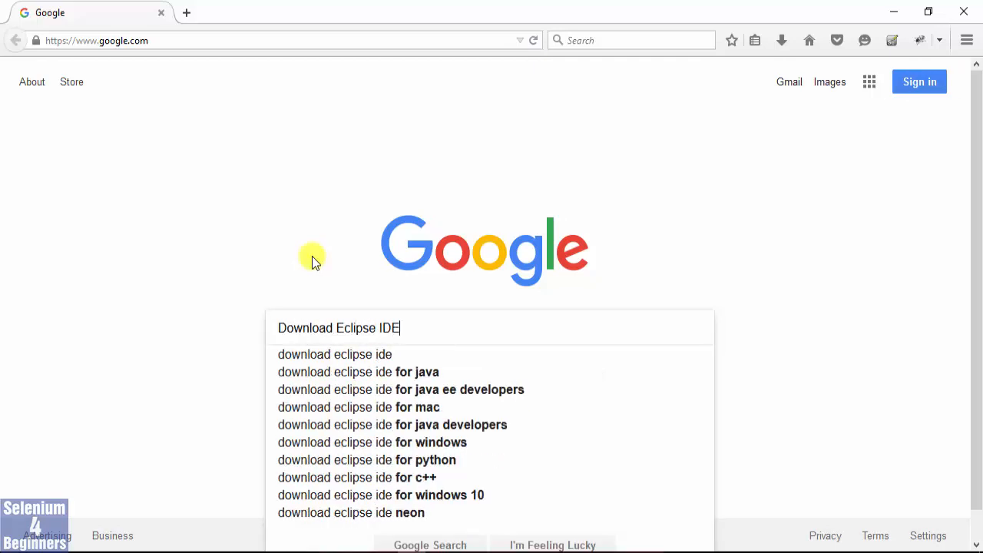
{"action": "key", "text": "Return"}
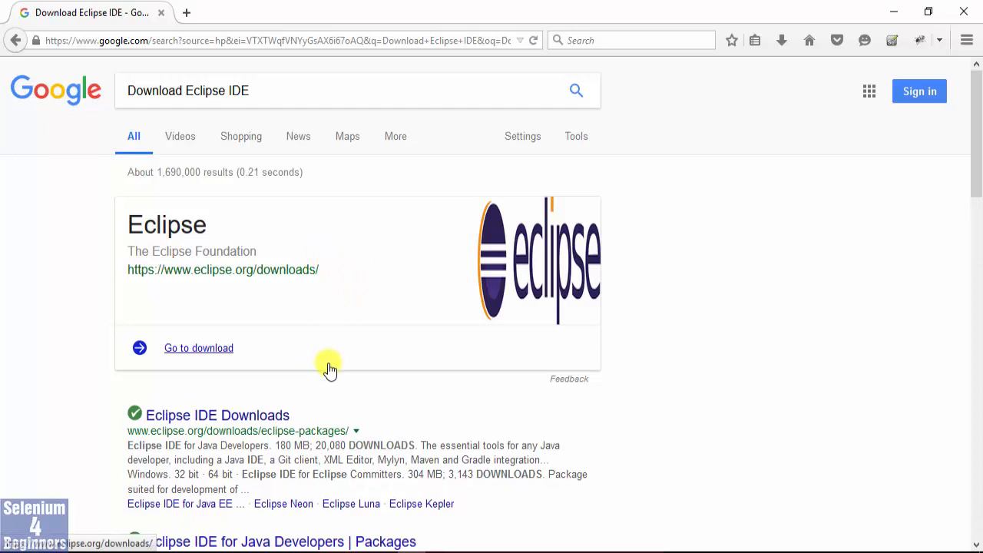
Open the eclipse.org downloads page from the results and go to the 64-bit download of Eclipse Oxygen.
{"action": "scroll", "coordinate": [329, 368], "scroll_direction": "down", "scroll_amount": 3}
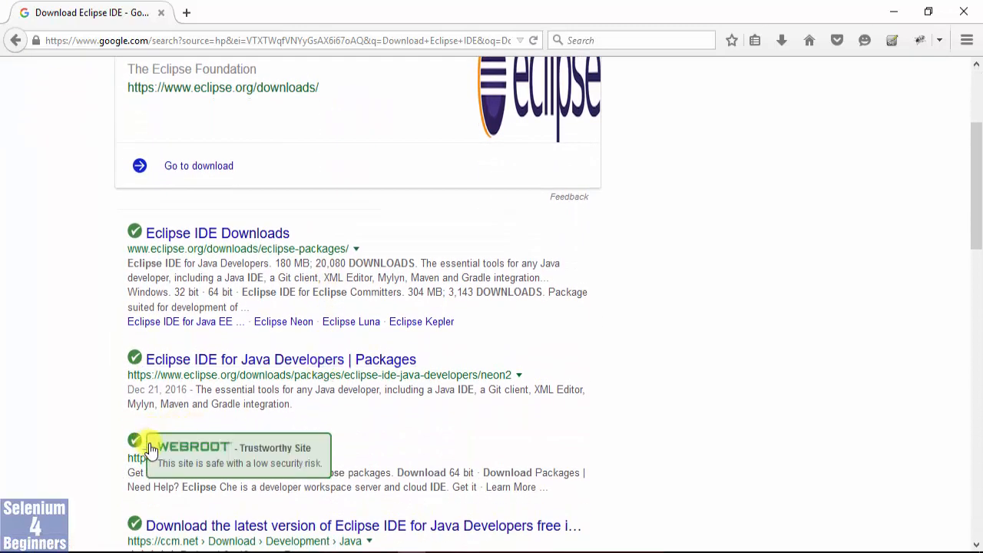
{"action": "left_click", "coordinate": [220, 445]}
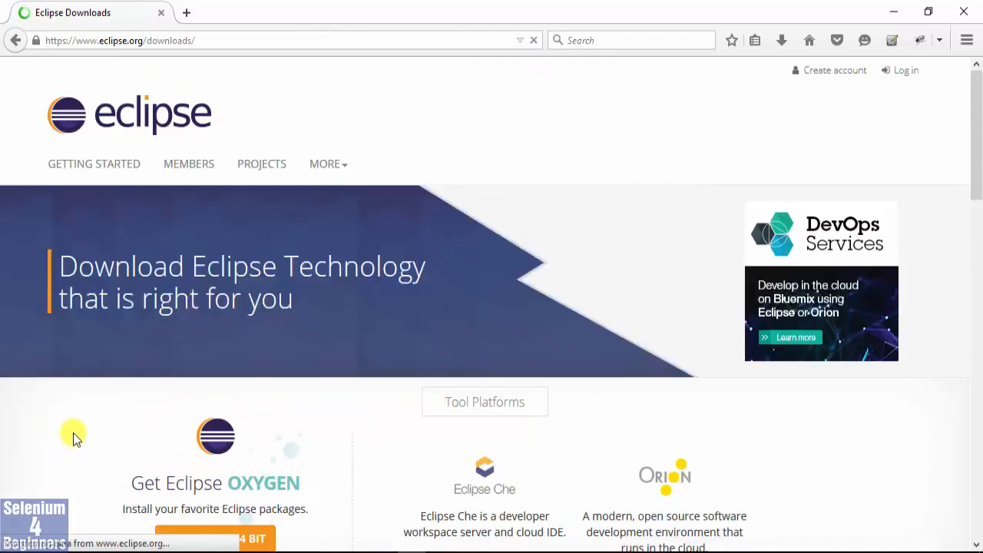
{"action": "scroll", "coordinate": [180, 427], "scroll_direction": "down", "scroll_amount": 4}
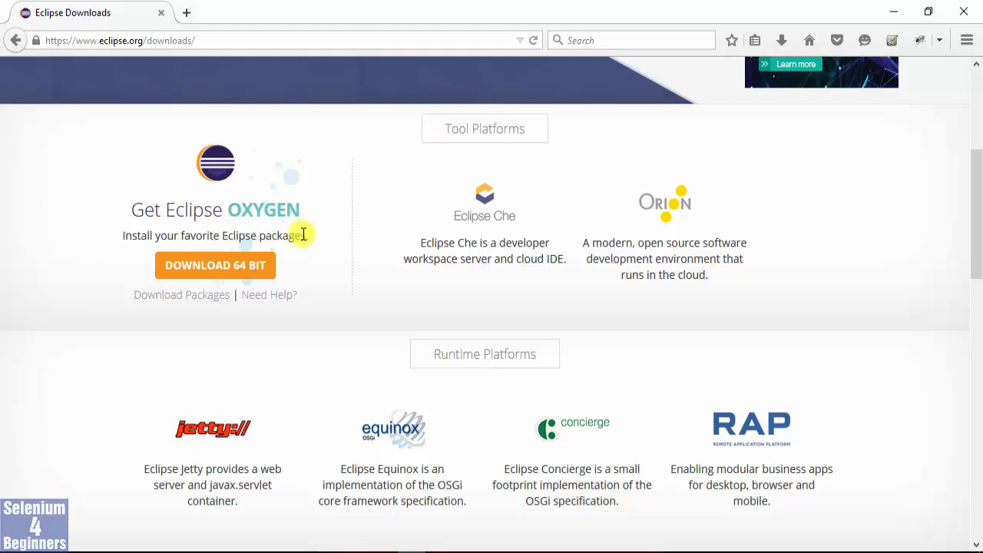
{"action": "left_click", "coordinate": [219, 271]}
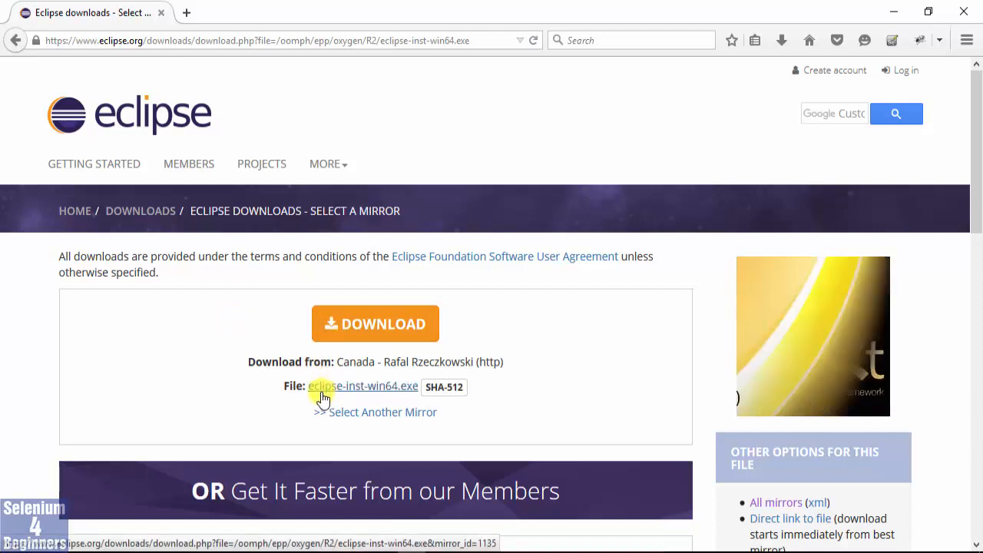
Download and save eclipse-inst-win64.exe from the selected mirror and show the saved file in its folder.
{"action": "left_click", "coordinate": [385, 390]}
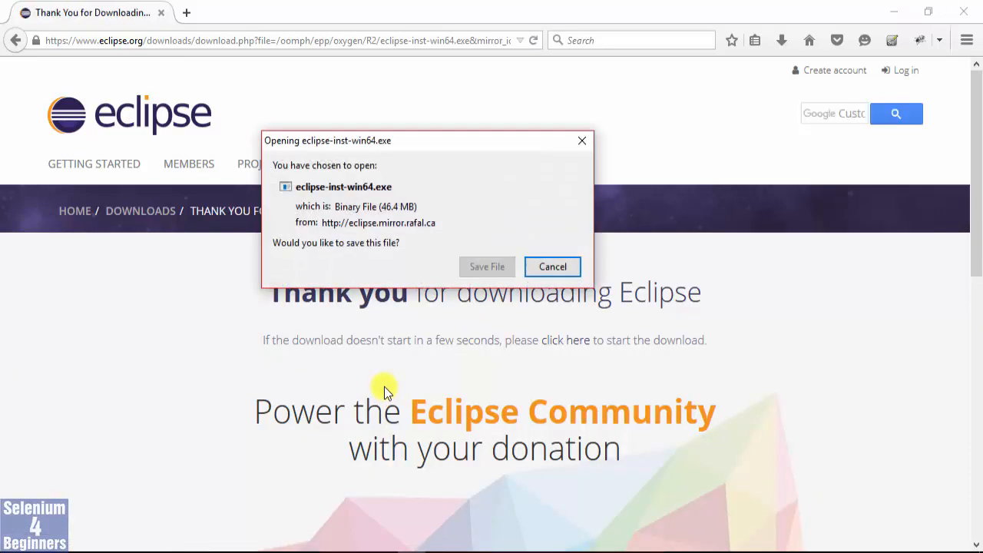
{"action": "left_click", "coordinate": [486, 267]}
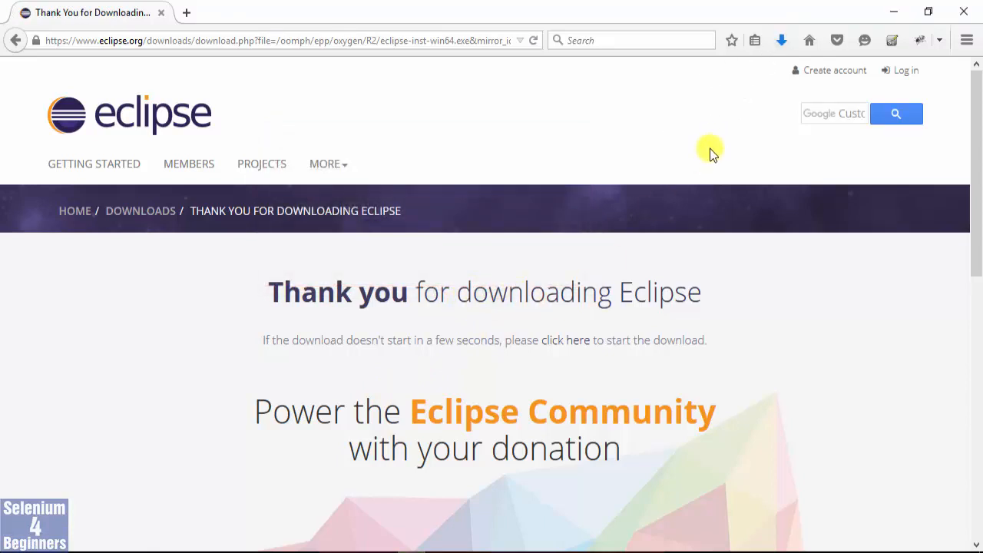
{"action": "left_click", "coordinate": [783, 39]}
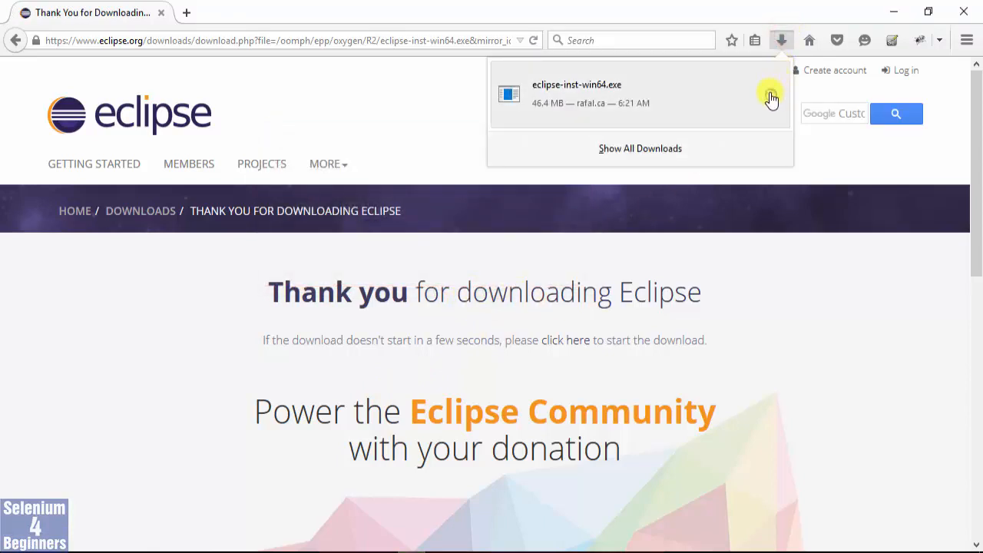
{"action": "left_click", "coordinate": [769, 94]}
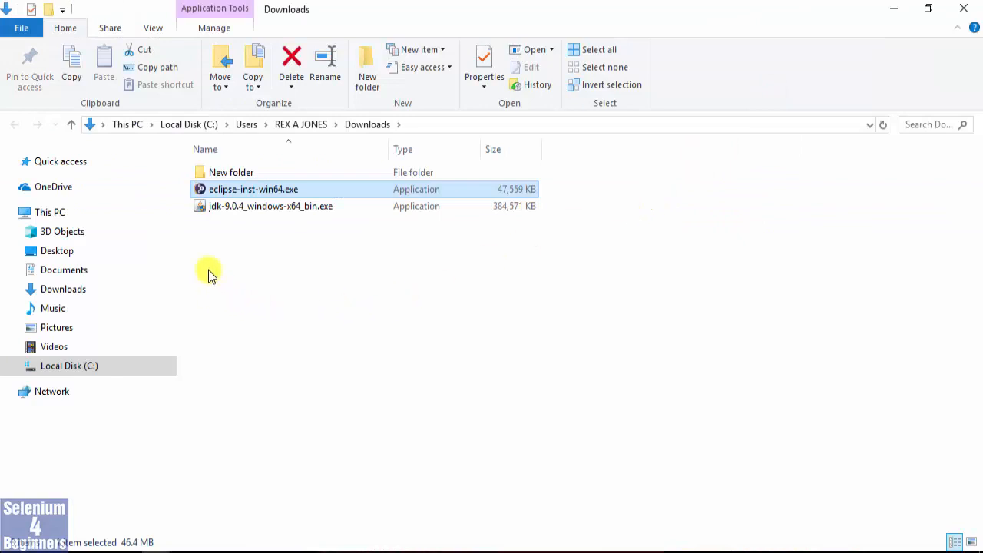
Run eclipse-inst-win64.exe from the Downloads folder to start the Eclipse installer.
{"action": "double_click", "coordinate": [235, 187]}
{"action": "right_click", "coordinate": [234, 189]}
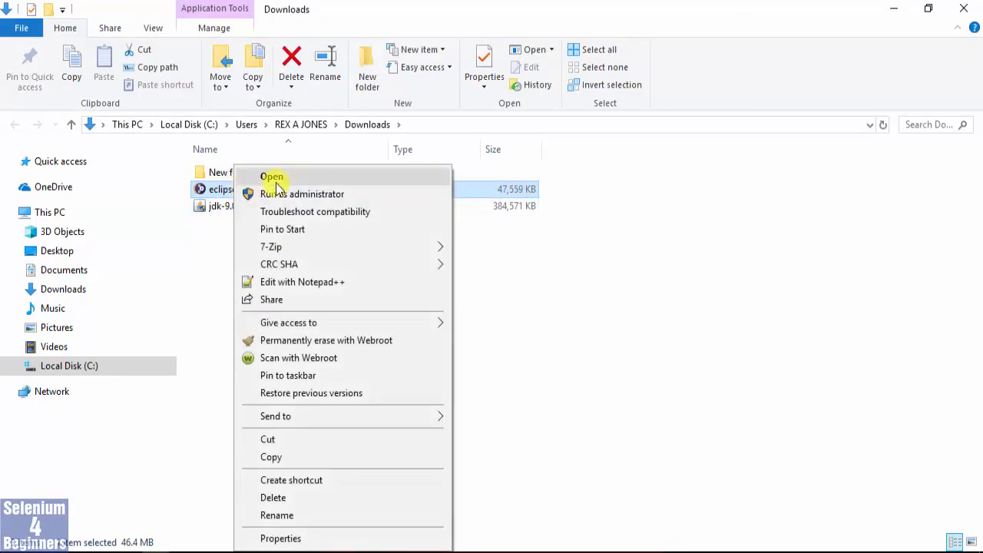
{"action": "left_click", "coordinate": [271, 175]}
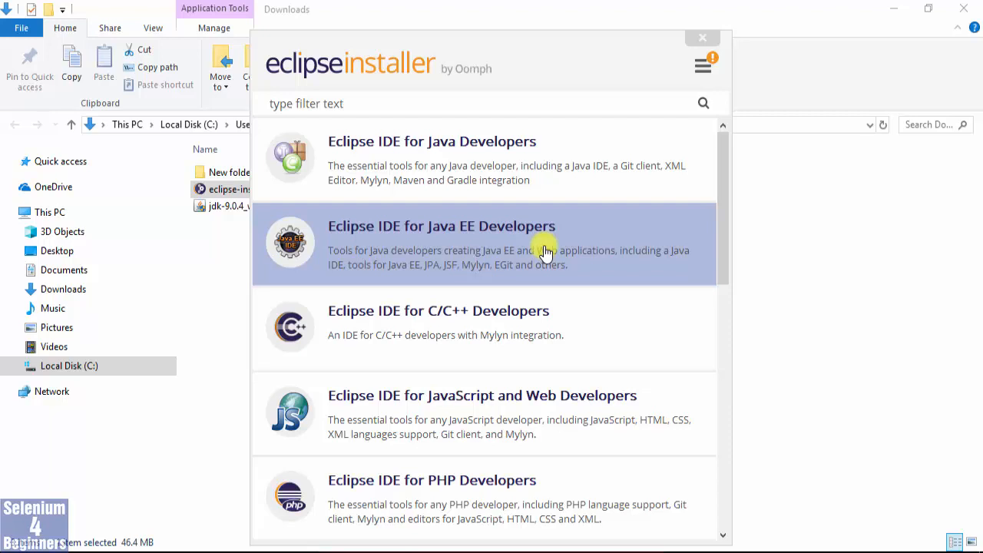
Install Eclipse IDE for Java EE Developers in the proposed folder with start menu entry and desktop shortcut, and launch it.
{"action": "left_click", "coordinate": [467, 243]}
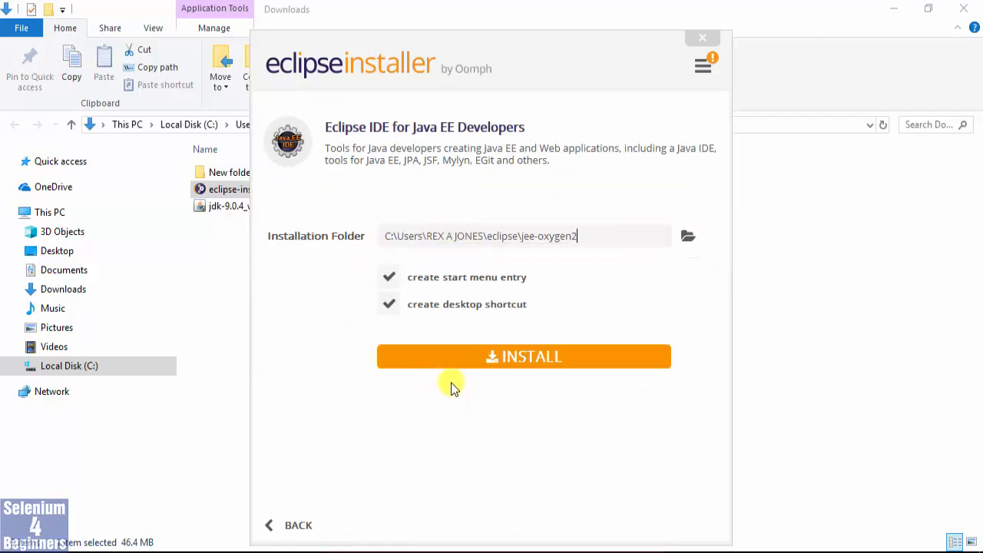
{"action": "left_click", "coordinate": [450, 356]}
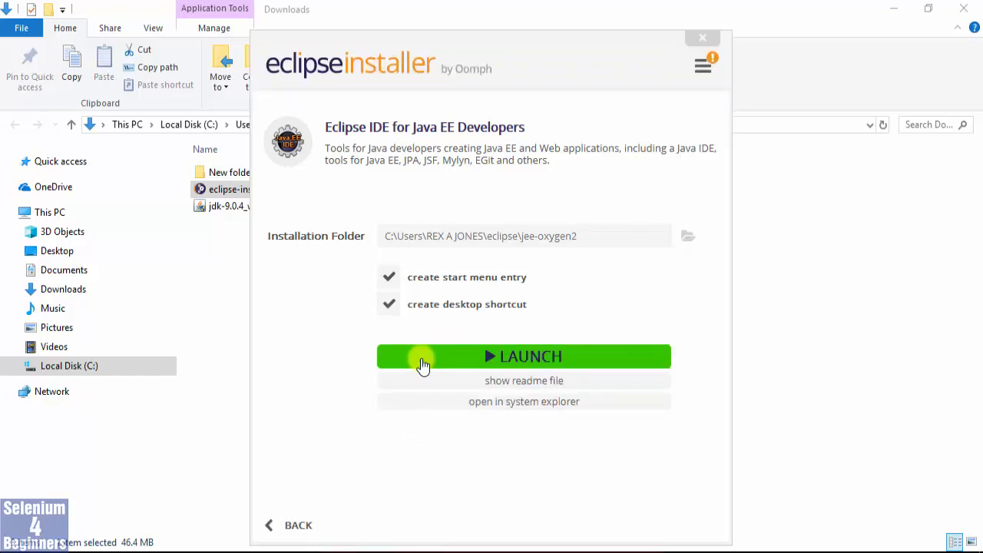
{"action": "left_click", "coordinate": [421, 360]}
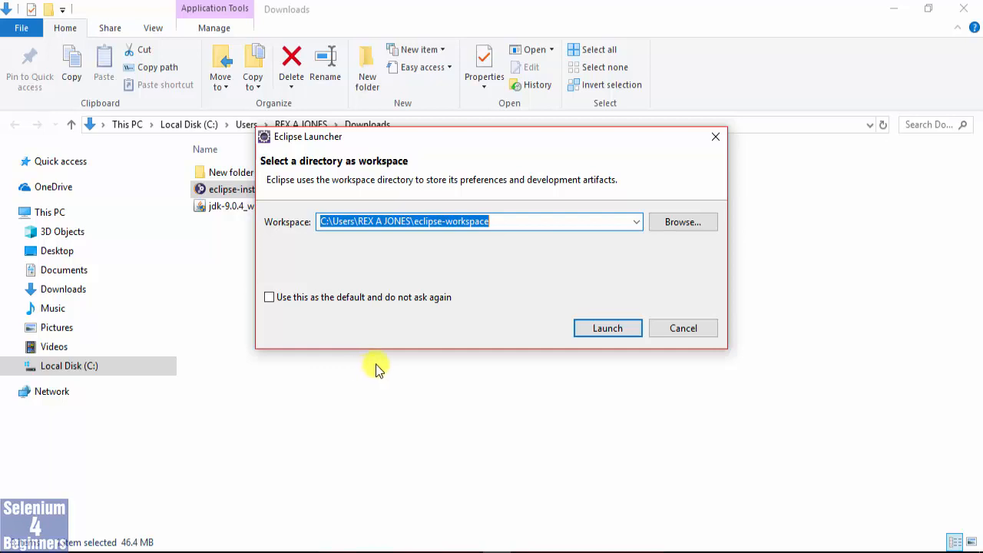
Replace the eclipse-workspace folder name at the end of the workspace path with Social Media and launch Eclipse.
{"action": "left_click", "coordinate": [529, 219]}
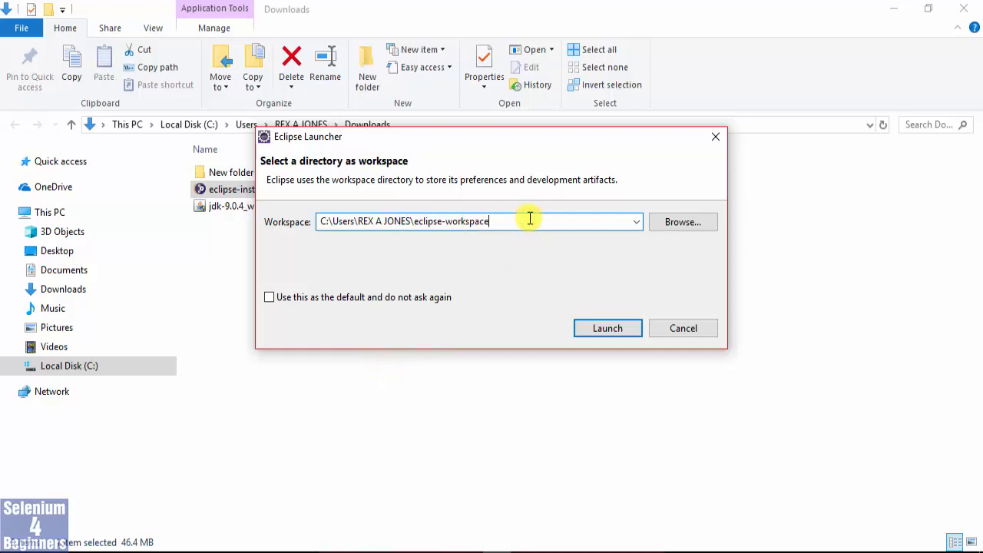
{"action": "key", "text": "shift+Left"}
{"action": "key", "text": "shift+Left"}
{"action": "key", "text": "shift+Left"}
{"action": "key", "text": "shift+Left"}
{"action": "key", "text": "shift+Left"}
{"action": "key", "text": "shift+Left"}
{"action": "key", "text": "shift+Left"}
{"action": "key", "text": "shift+Left"}
{"action": "key", "text": "shift+Left"}
{"action": "key", "text": "shift+Left"}
{"action": "key", "text": "shift+Left"}
{"action": "key", "text": "shift+Left"}
{"action": "key", "text": "shift+Left"}
{"action": "key", "text": "shift+Left"}
{"action": "key", "text": "shift+Left"}
{"action": "key", "text": "shift+Left"}
{"action": "key", "text": "shift+Left"}
{"action": "key", "text": "shift+Left"}
{"action": "key", "text": "shift+Left"}
{"action": "key", "text": "shift+Right"}
{"action": "key", "text": "shift+Right"}
{"action": "key", "text": "shift+Right"}
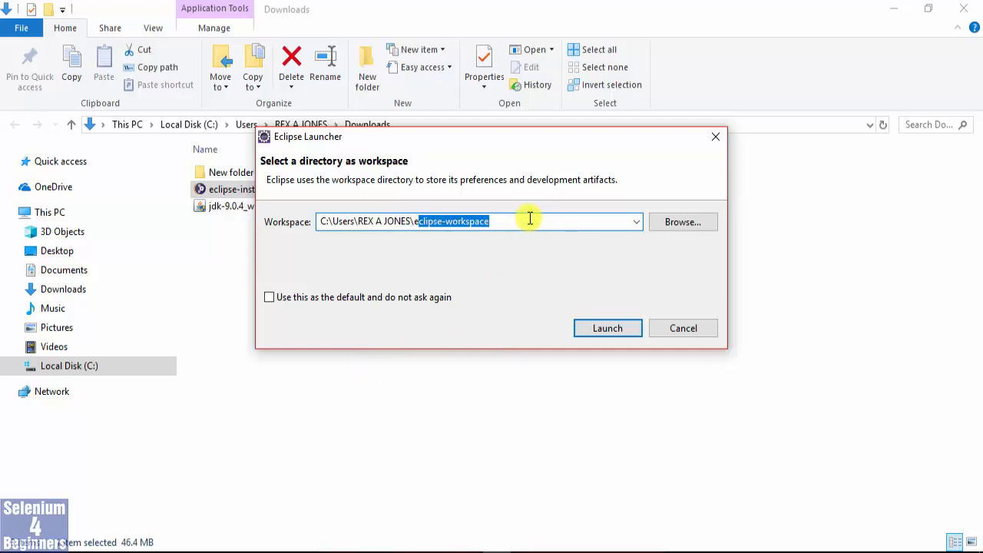
{"action": "key", "text": "shift+Left"}
{"action": "type", "text": "Social M"}
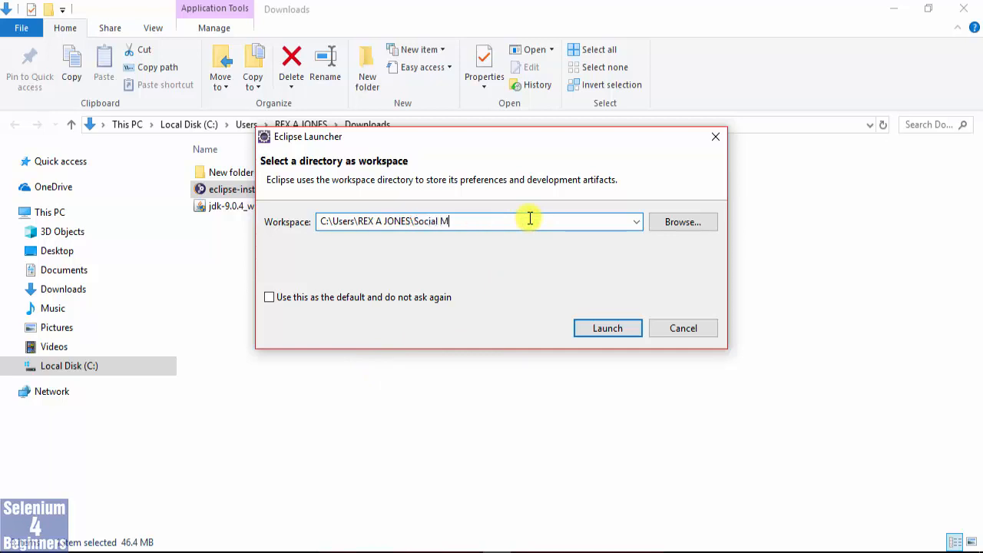
{"action": "type", "text": "Edi"}
{"action": "key", "text": "BackSpace"}
{"action": "key", "text": "BackSpace"}
{"action": "key", "text": "BackSpace"}
{"action": "type", "text": "edia"}
{"action": "left_click", "coordinate": [605, 330]}
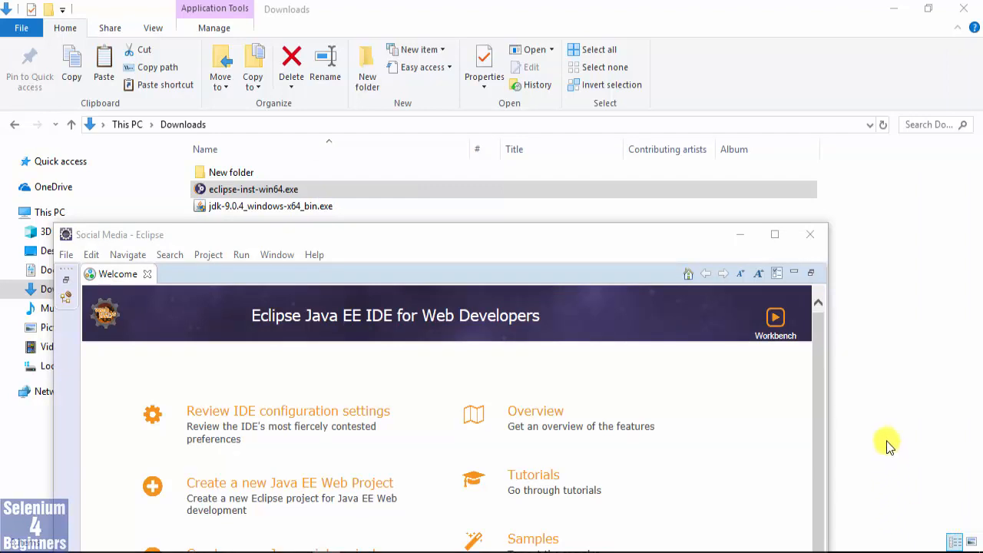
Maximize the Eclipse window and minimize the Welcome page to reveal the workbench.
{"action": "left_click", "coordinate": [773, 235]}
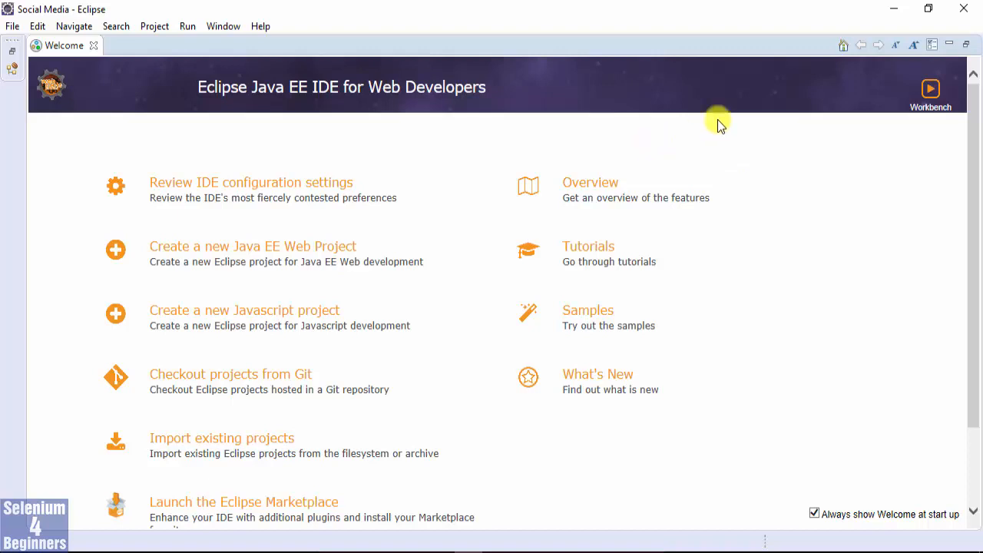
{"action": "left_click", "coordinate": [948, 46]}
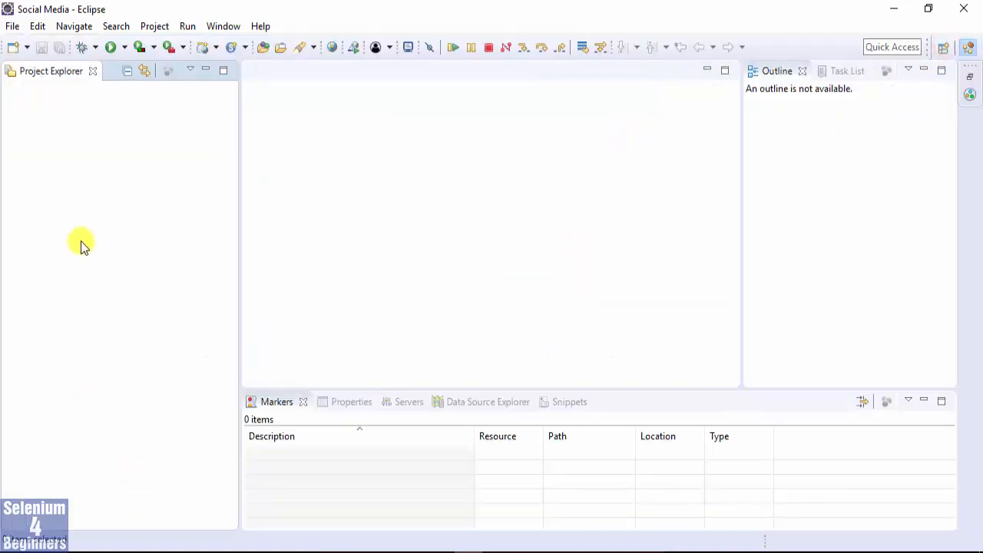
Open the new-item wizard selection and proceed with the Java Project wizard.
{"action": "left_click", "coordinate": [13, 26]}
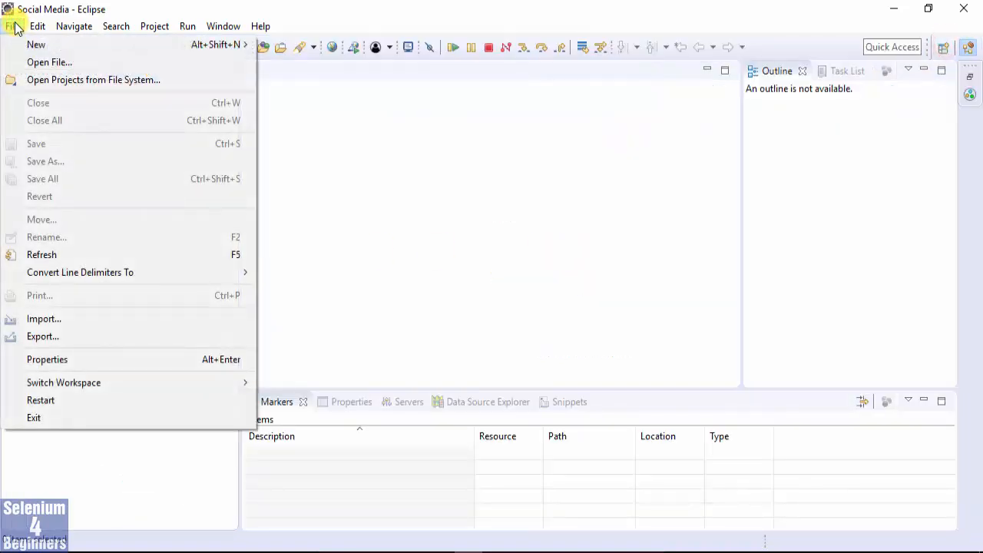
{"action": "mouse_move", "coordinate": [10, 46]}
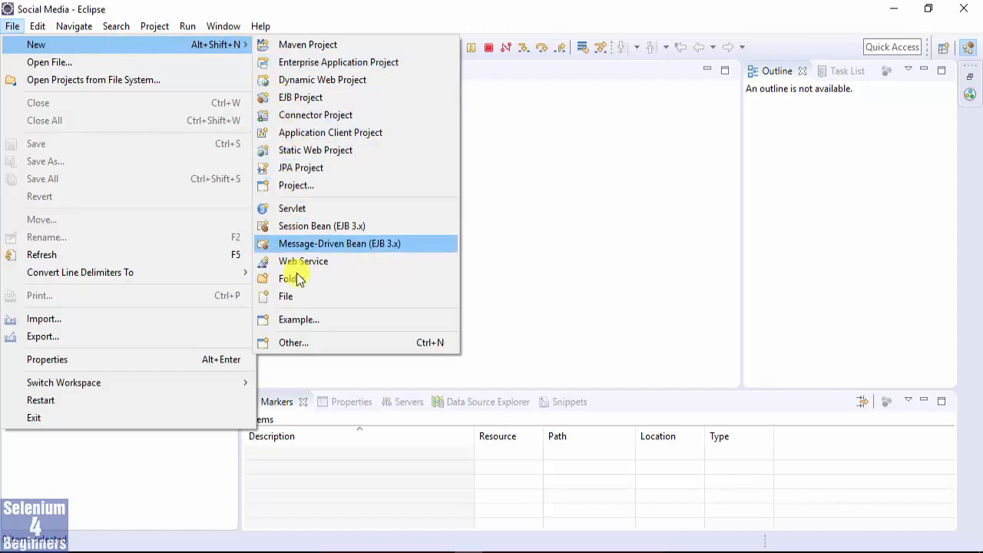
{"action": "left_click", "coordinate": [294, 342]}
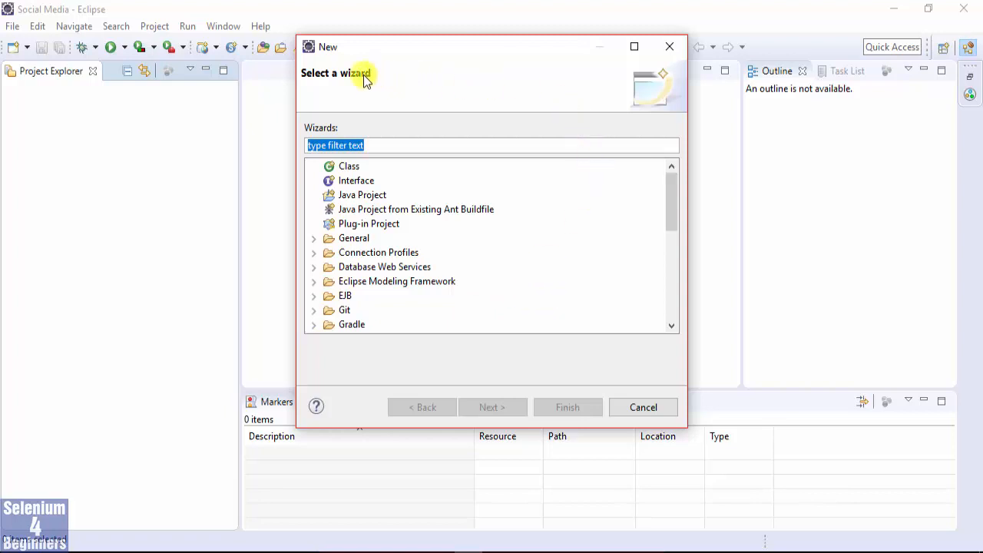
{"action": "left_click", "coordinate": [340, 146]}
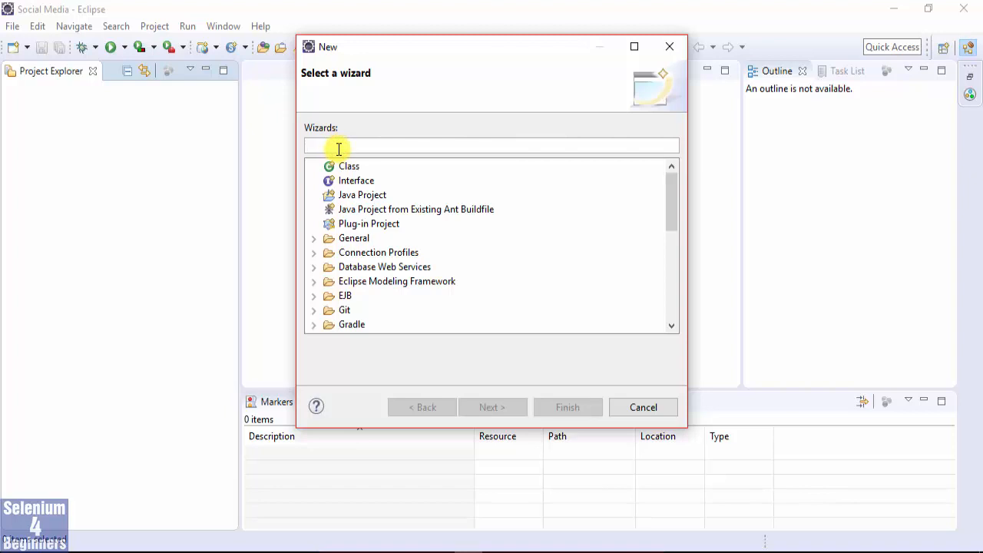
{"action": "left_click", "coordinate": [360, 196]}
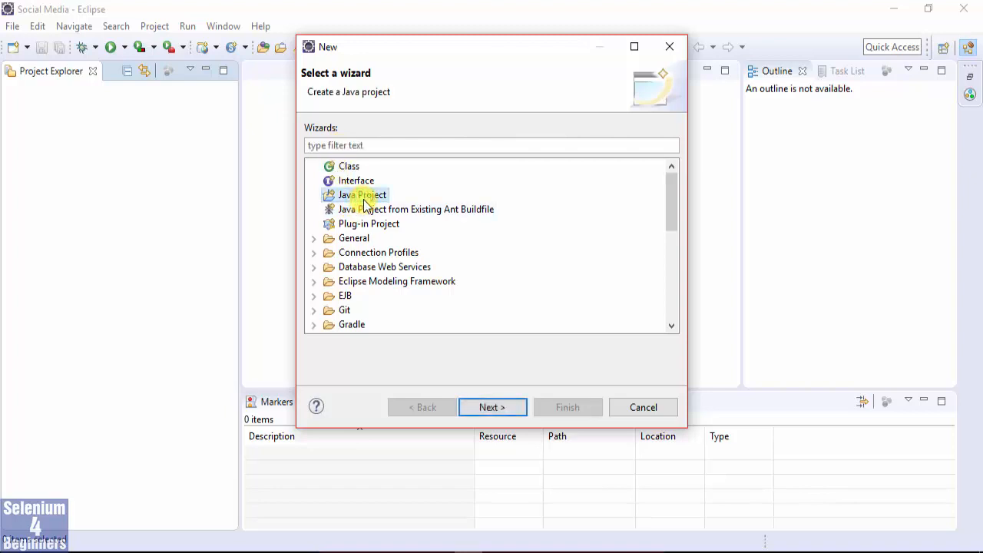
{"action": "left_click", "coordinate": [491, 406]}
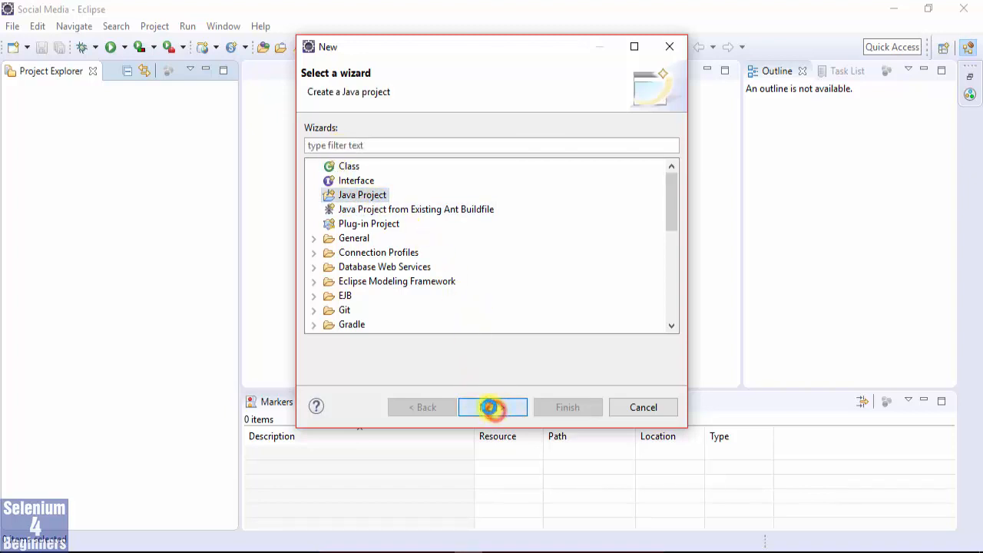
Create the Java project with the name Online Training - Teaching and open the associated Java perspective.
{"action": "left_click", "coordinate": [425, 108]}
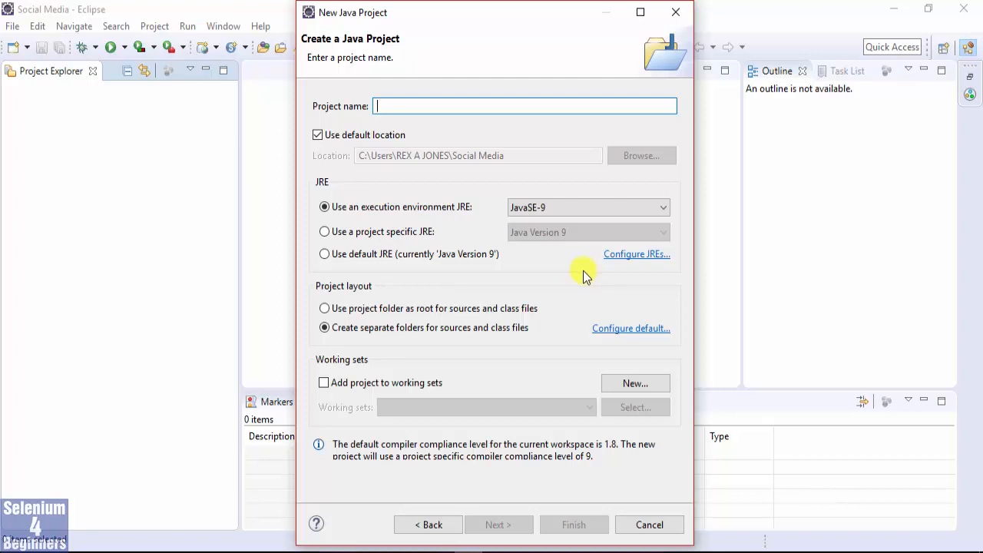
{"action": "left_click", "coordinate": [398, 106]}
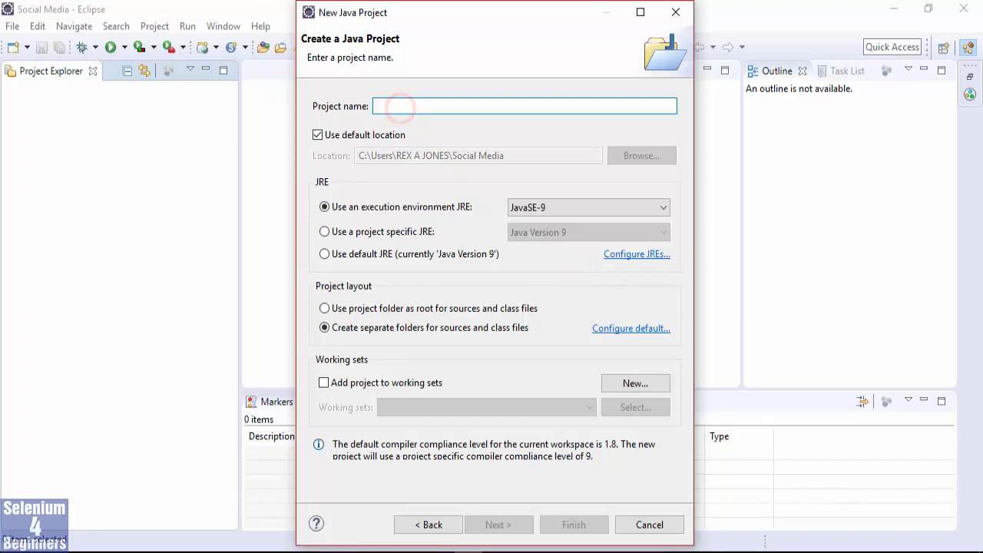
{"action": "type", "text": "Online"}
{"action": "type", "text": "ining - te"}
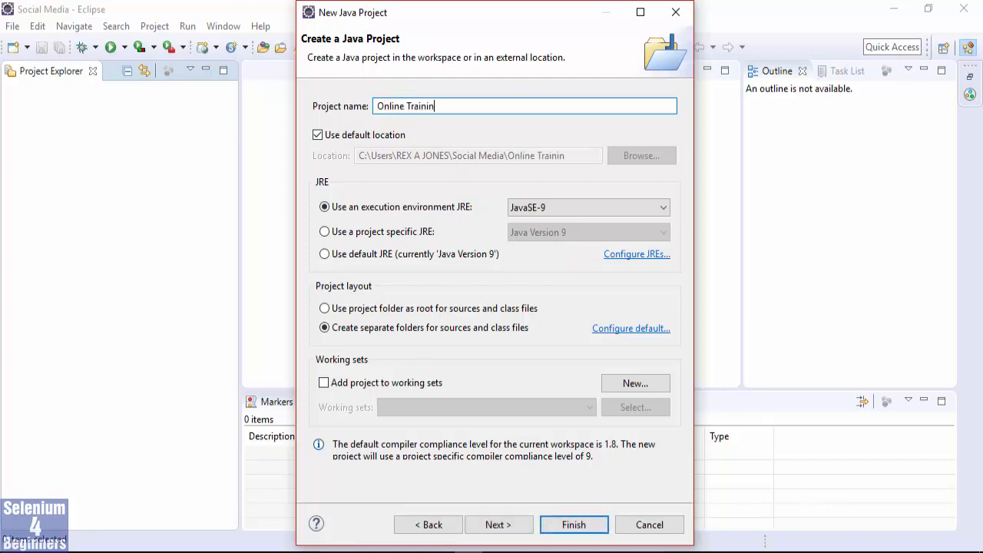
{"action": "key", "text": "BackSpace"}
{"action": "key", "text": "BackSpace"}
{"action": "type", "text": "TEach"}
{"action": "key", "text": "BackSpace"}
{"action": "key", "text": "BackSpace"}
{"action": "type", "text": "c"}
{"action": "key", "text": "BackSpace"}
{"action": "key", "text": "BackSpace"}
{"action": "key", "text": "BackSpace"}
{"action": "type", "text": "eaching"}
{"action": "left_click", "coordinate": [564, 527]}
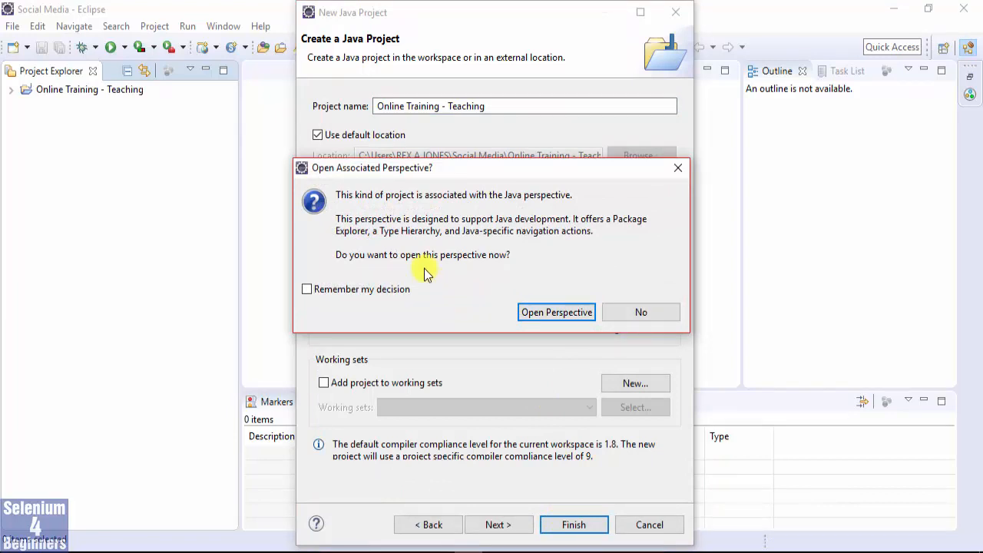
{"action": "left_click", "coordinate": [555, 310]}
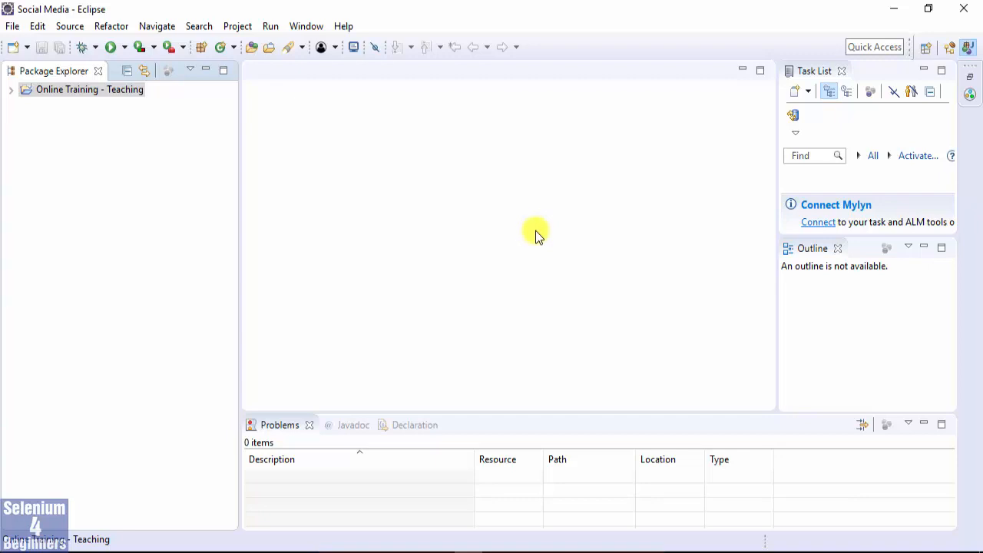
{"action": "left_click", "coordinate": [306, 27]}
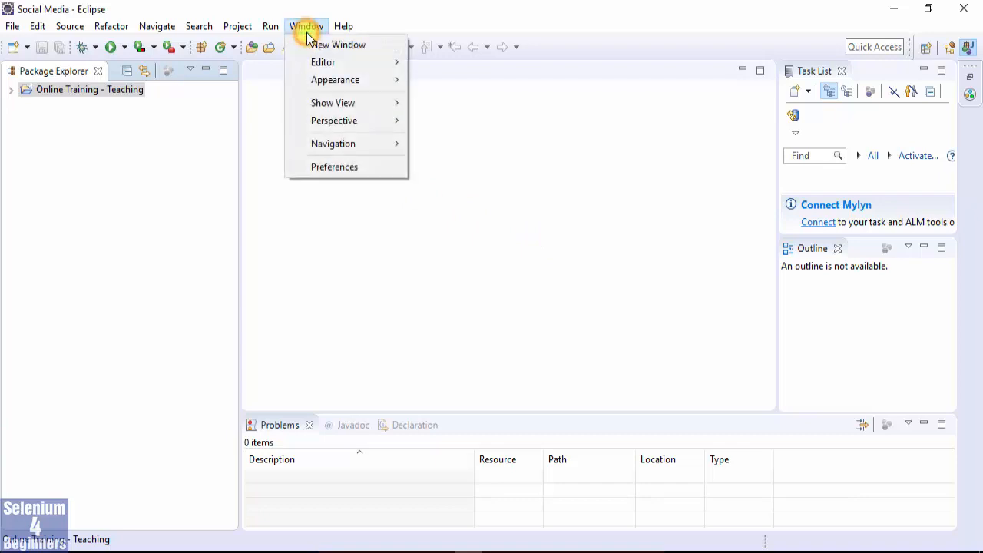
{"action": "mouse_move", "coordinate": [332, 105]}
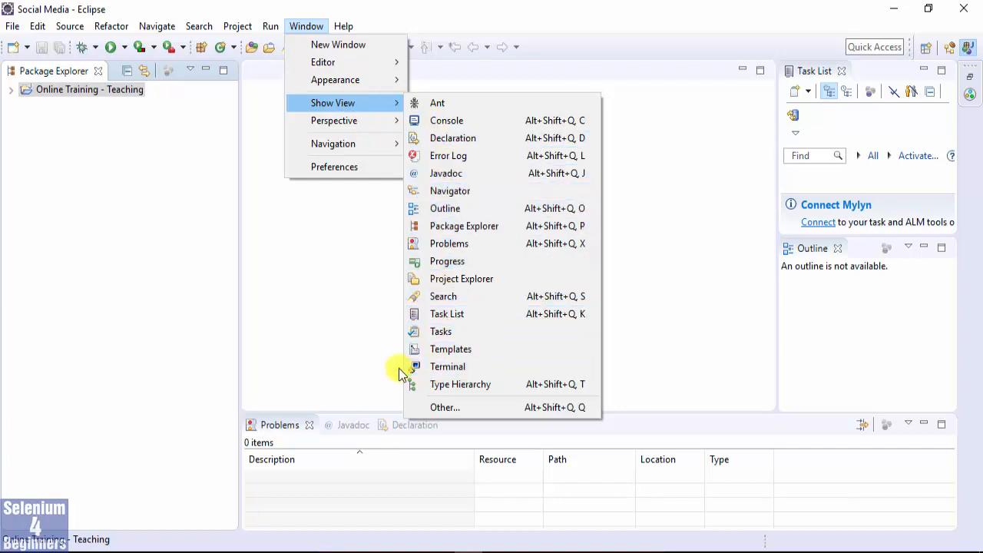
{"action": "left_click", "coordinate": [337, 230]}
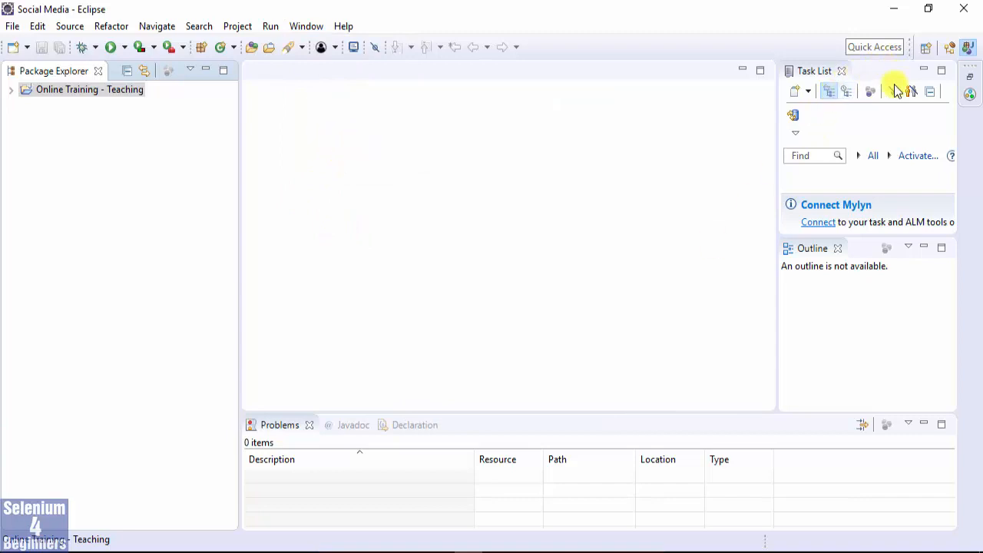
Minimize the Task List, Outline and Problems views to enlarge the editor area.
{"action": "left_click", "coordinate": [925, 72]}
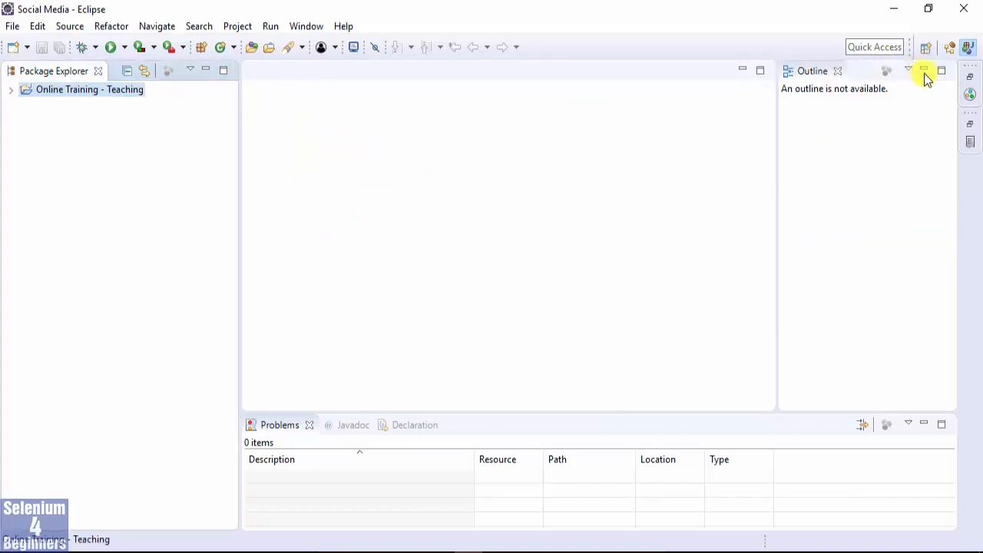
{"action": "left_click", "coordinate": [923, 71]}
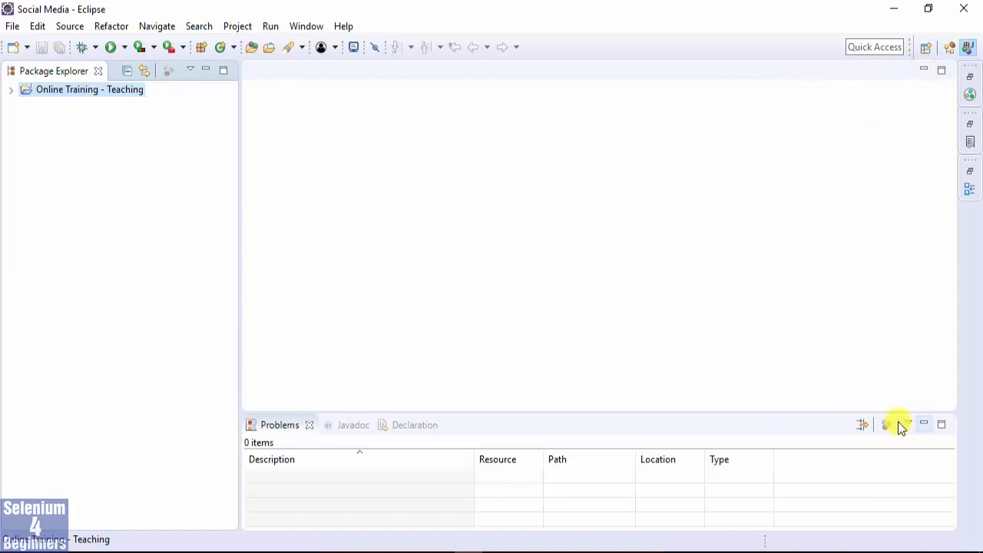
{"action": "left_click", "coordinate": [924, 424]}
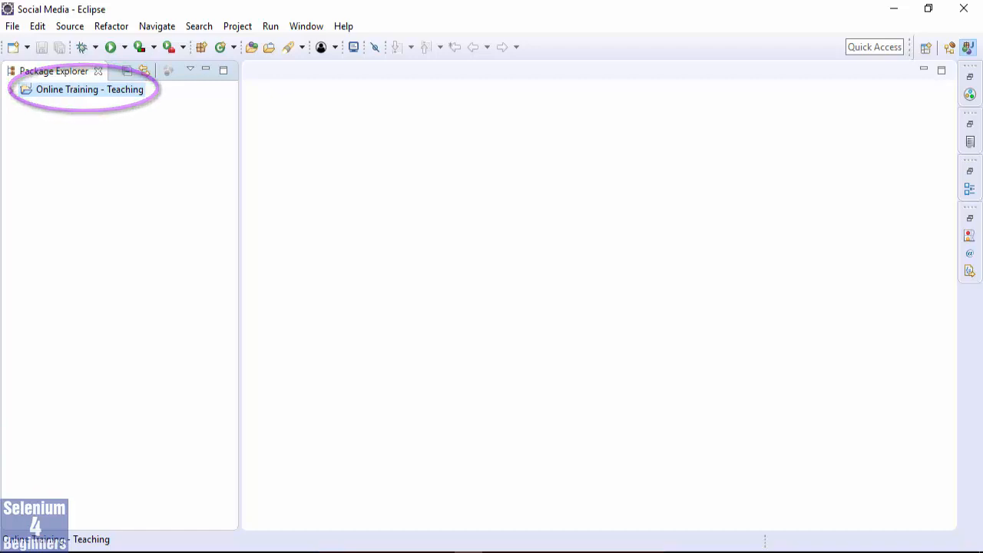
Expand the Online Training - Teaching project and select its JRE System Library to check the Java version.
{"action": "left_click", "coordinate": [10, 90]}
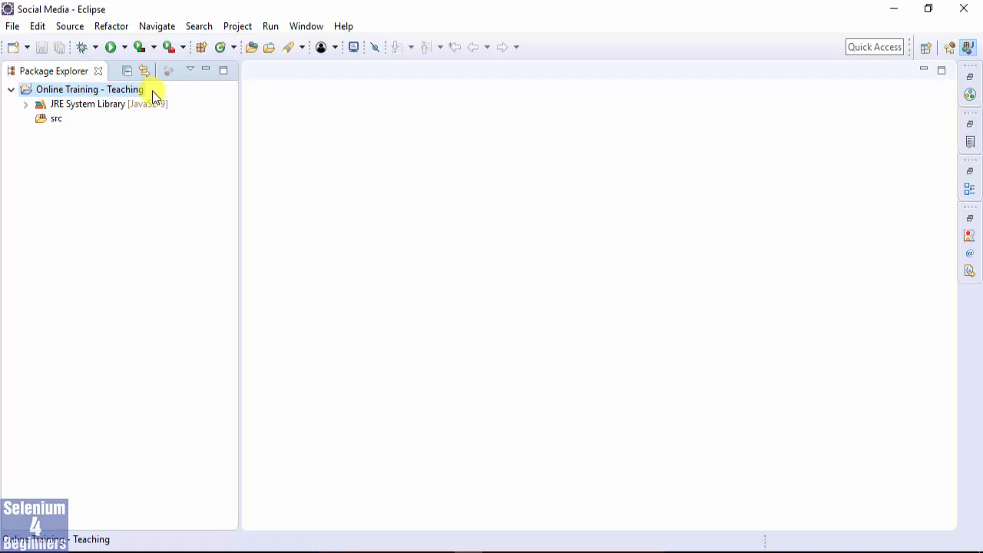
{"action": "left_click", "coordinate": [117, 104]}
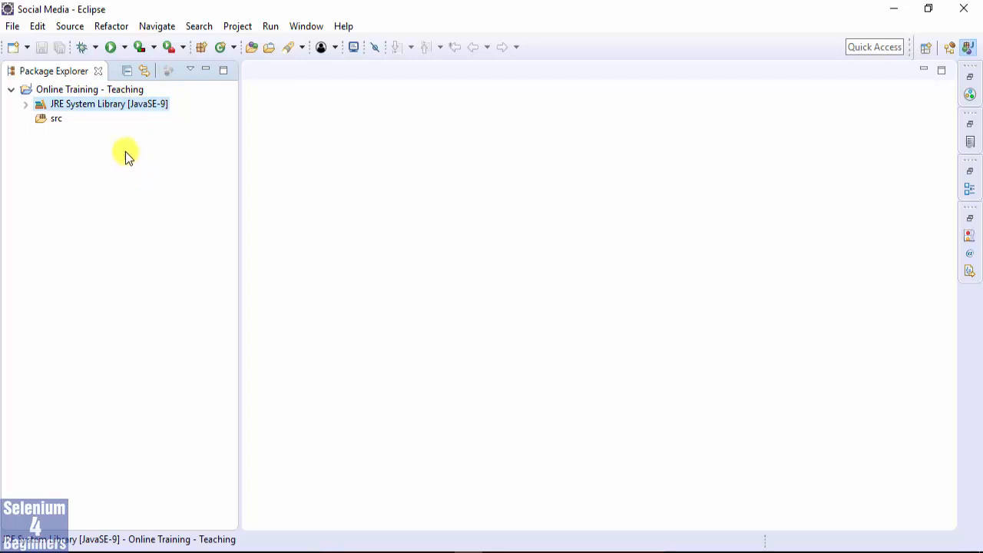
Expand the JRE System Library, widen the Package Explorer to examine the Java module paths, then collapse the library and select src.
{"action": "left_click", "coordinate": [26, 103]}
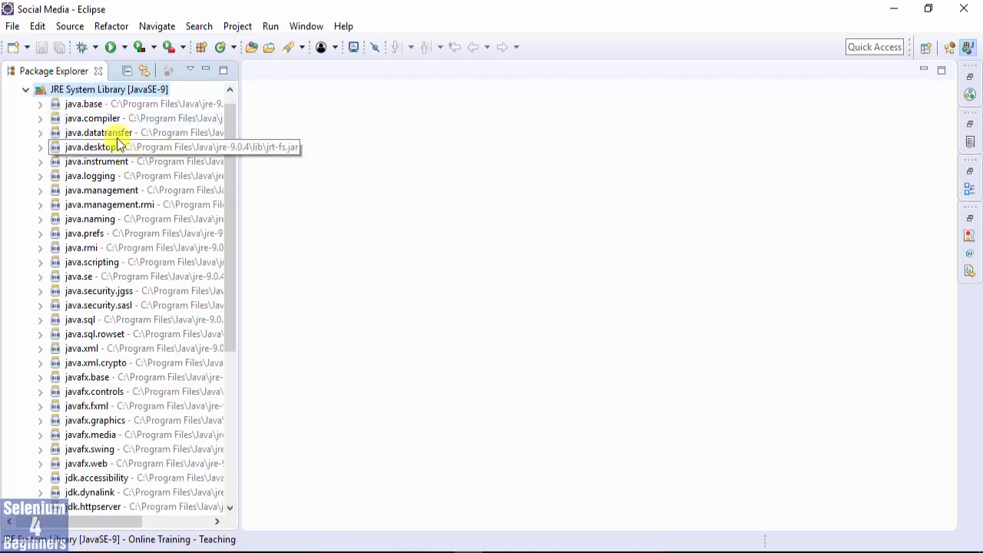
{"action": "left_click_drag", "start_coordinate": [238, 155], "coordinate": [414, 156]}
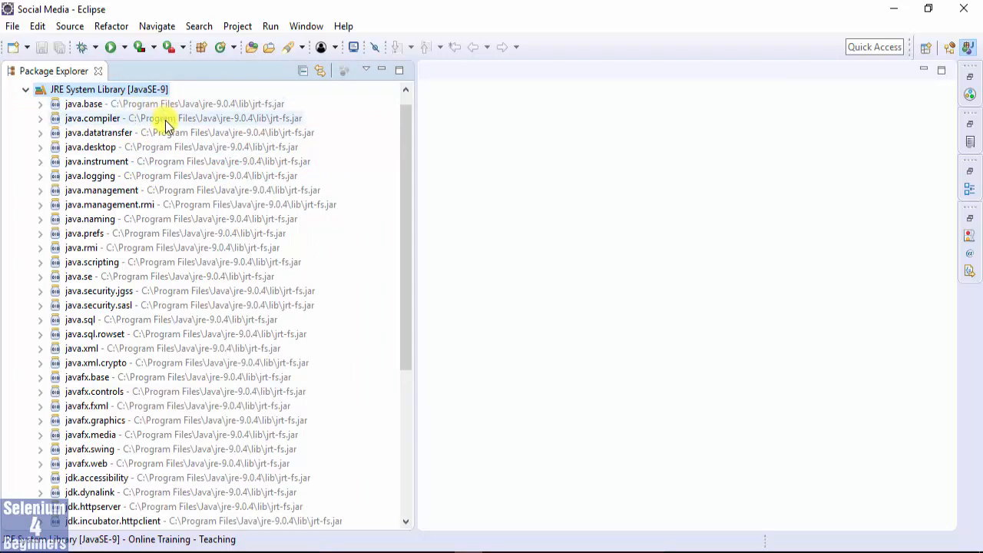
{"action": "left_click", "coordinate": [24, 89]}
{"action": "left_click", "coordinate": [55, 117]}
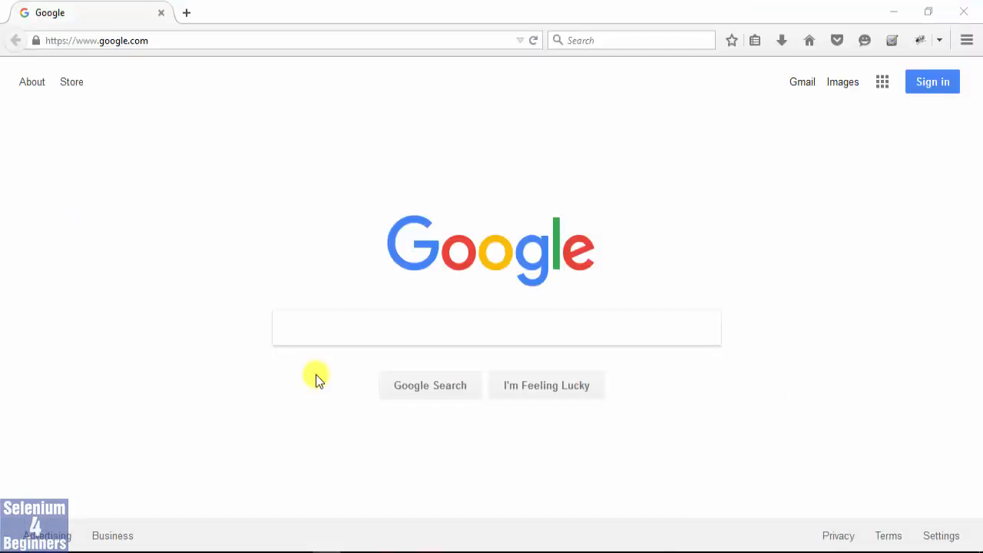
Switch to Firefox, search Google for Selenium Download, and open the Downloads - Selenium result.
{"action": "left_click", "coordinate": [309, 330]}
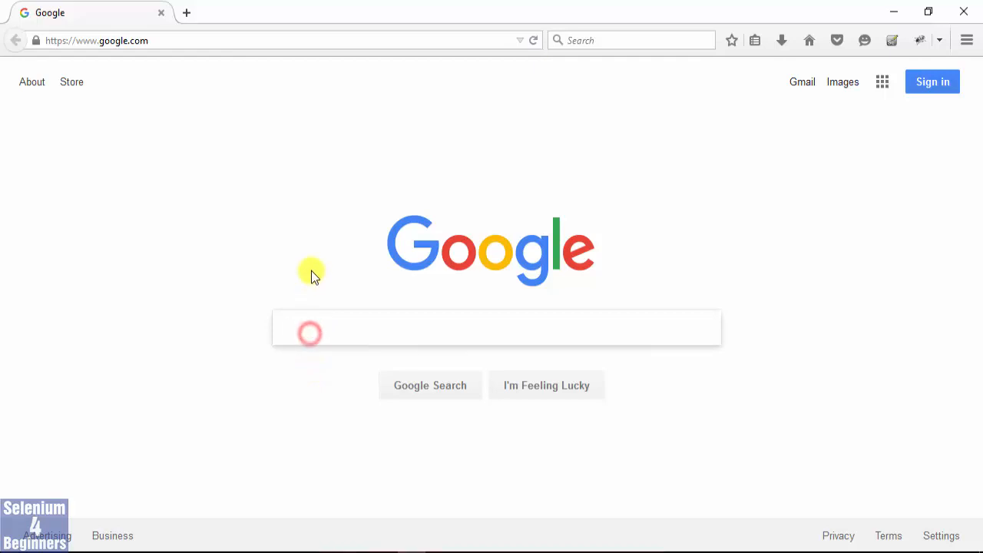
{"action": "type", "text": "S"}
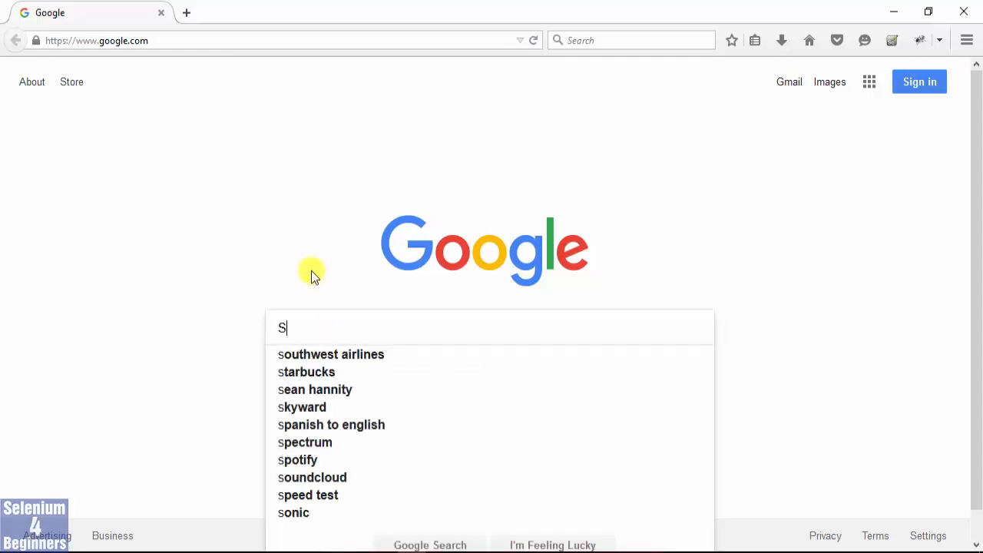
{"action": "type", "text": "elenium Download"}
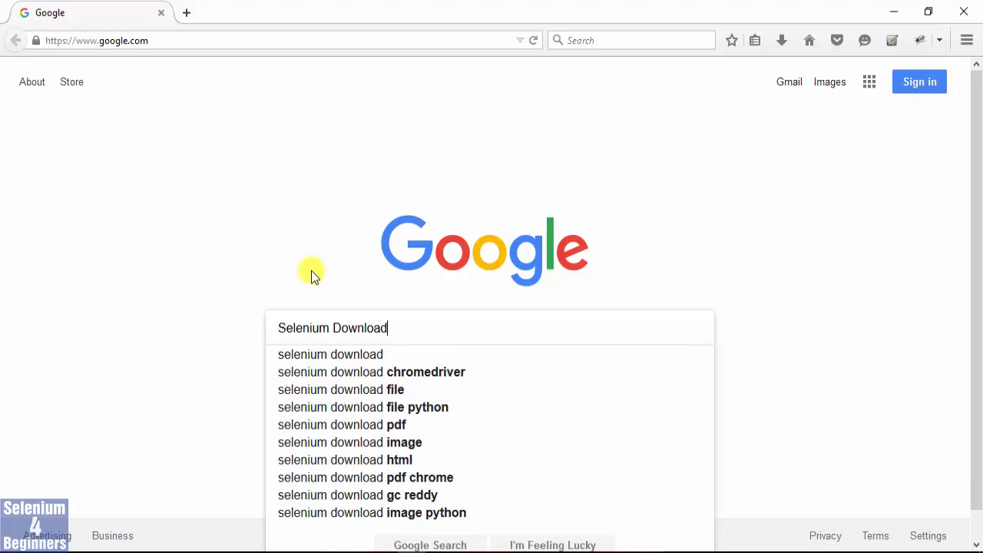
{"action": "key", "text": "Return"}
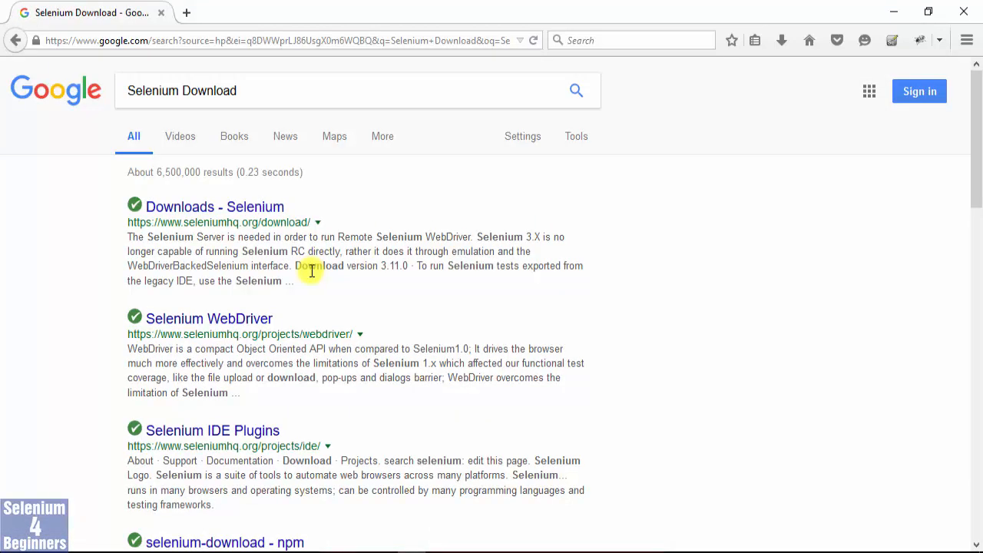
{"action": "left_click", "coordinate": [258, 213]}
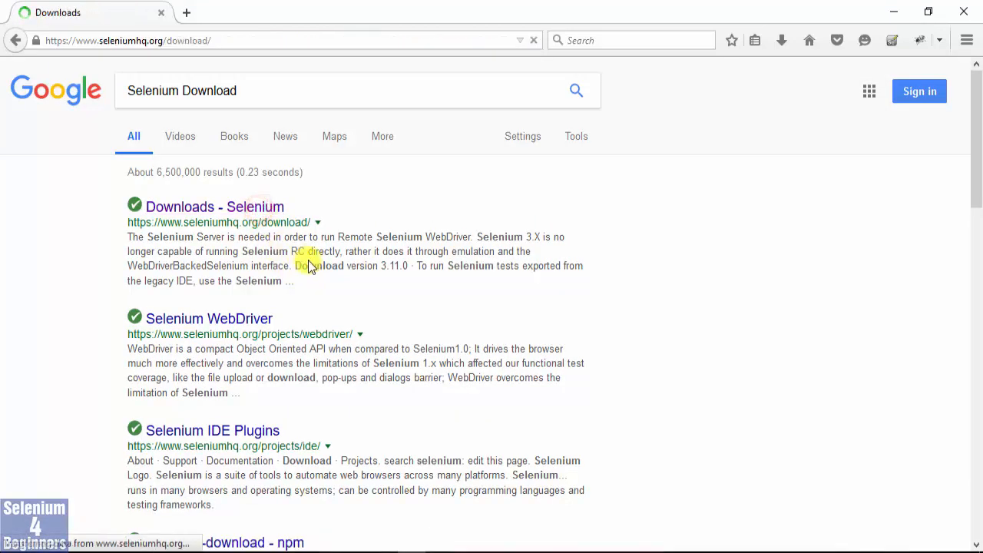
Review the Selenium downloads page, then go to Previous Releases and open the 3.9 version folder.
{"action": "scroll", "coordinate": [308, 261], "scroll_direction": "down", "scroll_amount": 1}
{"action": "scroll", "coordinate": [309, 261], "scroll_direction": "down", "scroll_amount": 5}
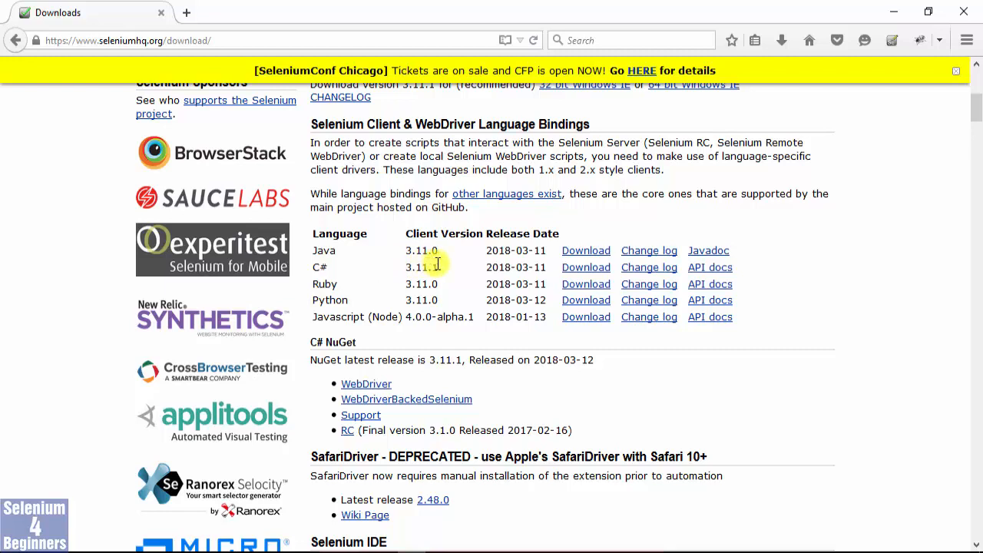
{"action": "scroll", "coordinate": [437, 264], "scroll_direction": "up", "scroll_amount": 5}
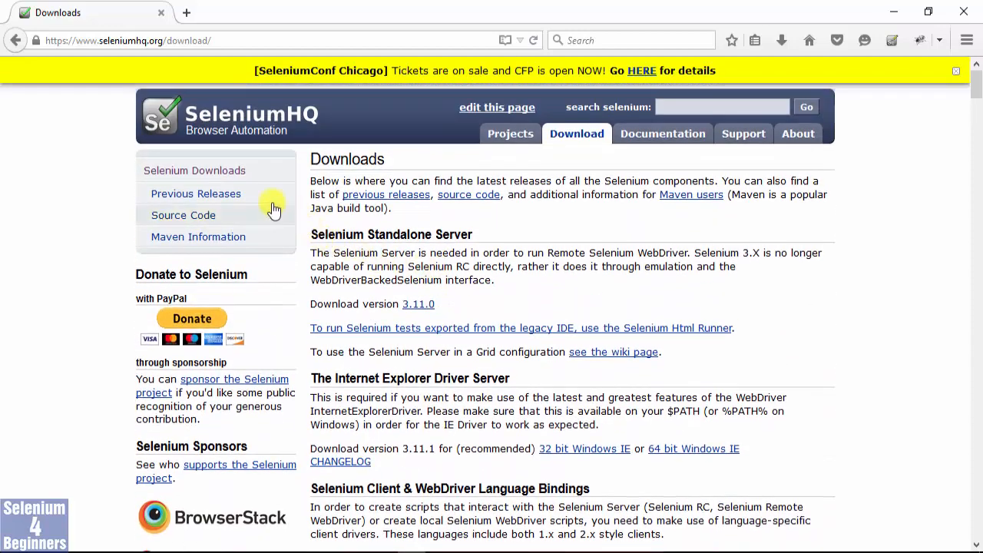
{"action": "left_click", "coordinate": [220, 195]}
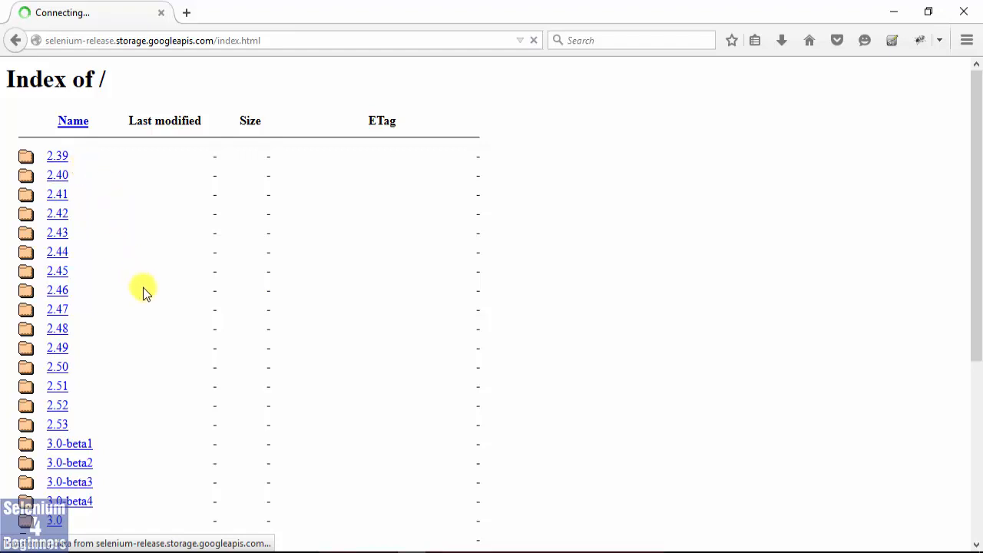
{"action": "scroll", "coordinate": [144, 290], "scroll_direction": "down", "scroll_amount": 5}
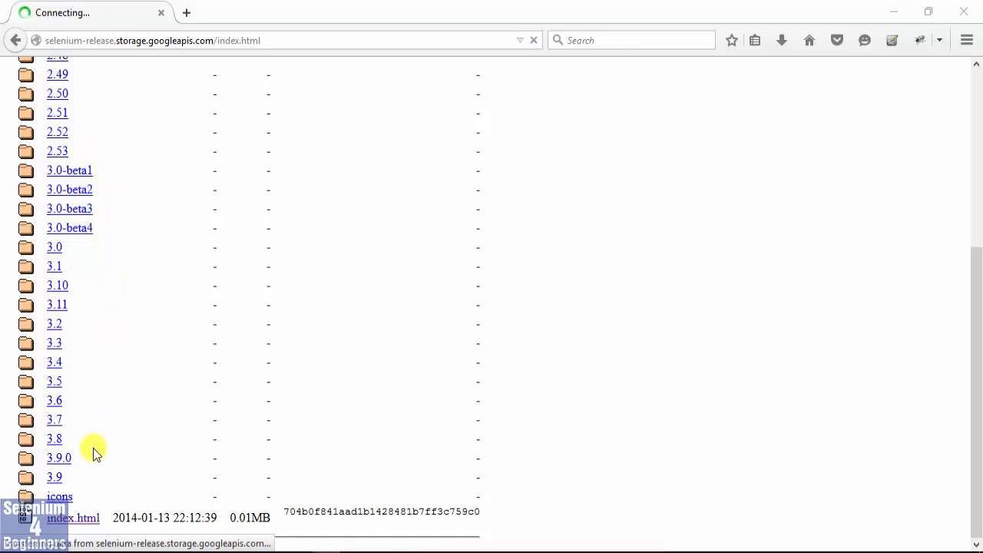
{"action": "left_click", "coordinate": [56, 479]}
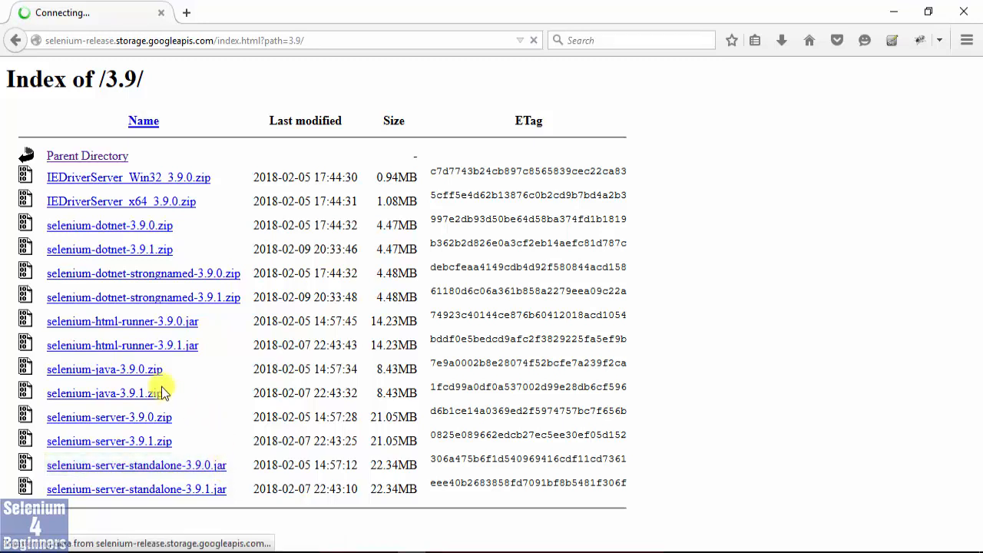
Download and save selenium-java-3.9.0.zip and selenium-server-standalone-3.9.0.jar.
{"action": "left_click", "coordinate": [138, 368]}
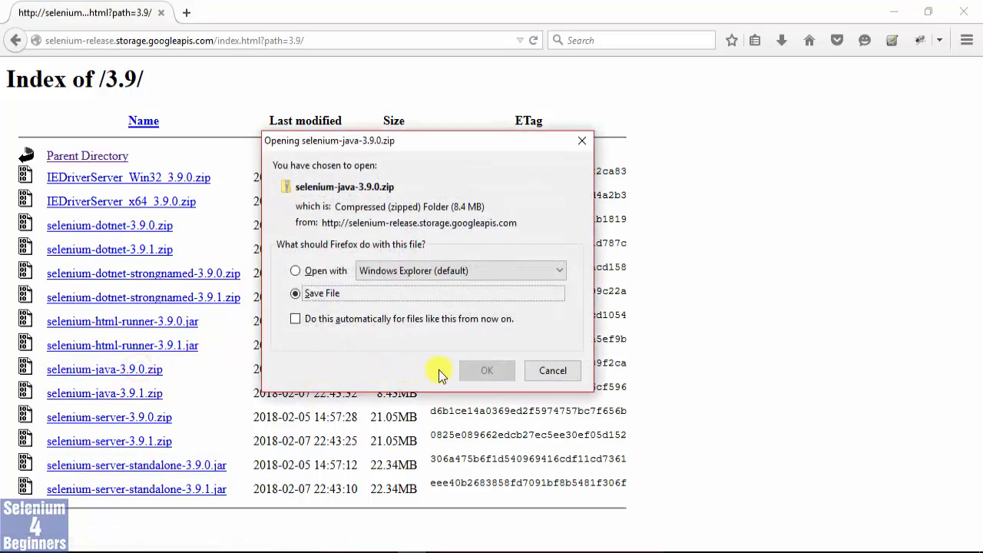
{"action": "left_click", "coordinate": [484, 370]}
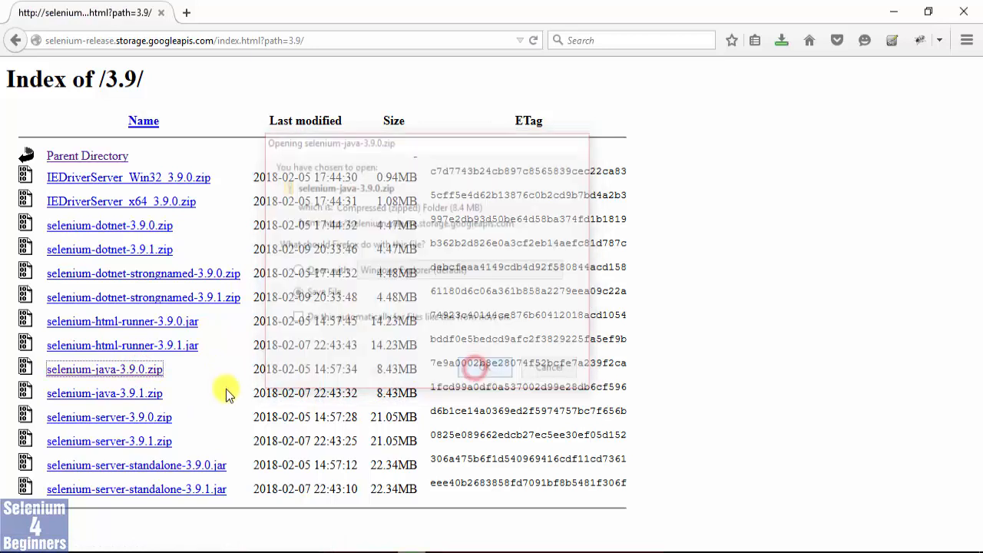
{"action": "left_click", "coordinate": [217, 466]}
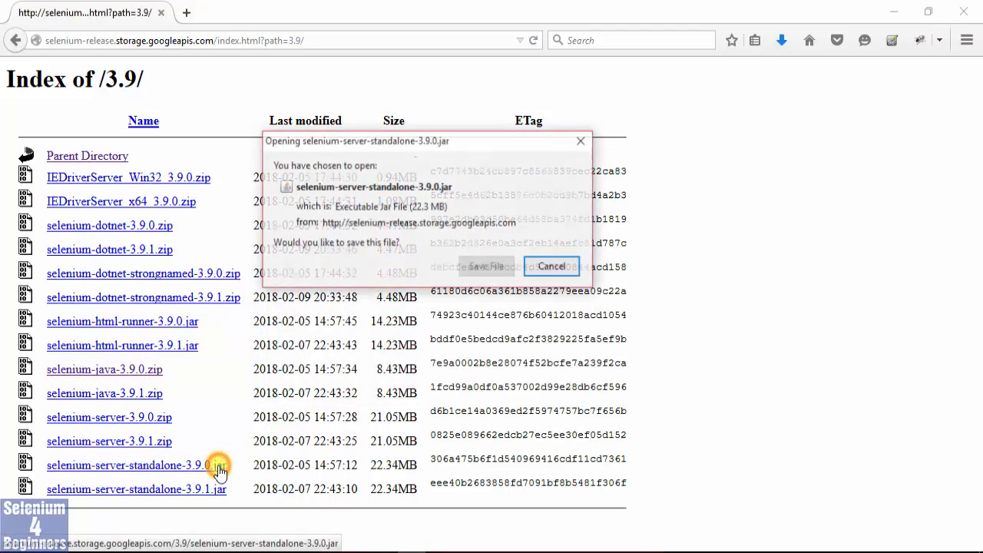
{"action": "left_click", "coordinate": [490, 267]}
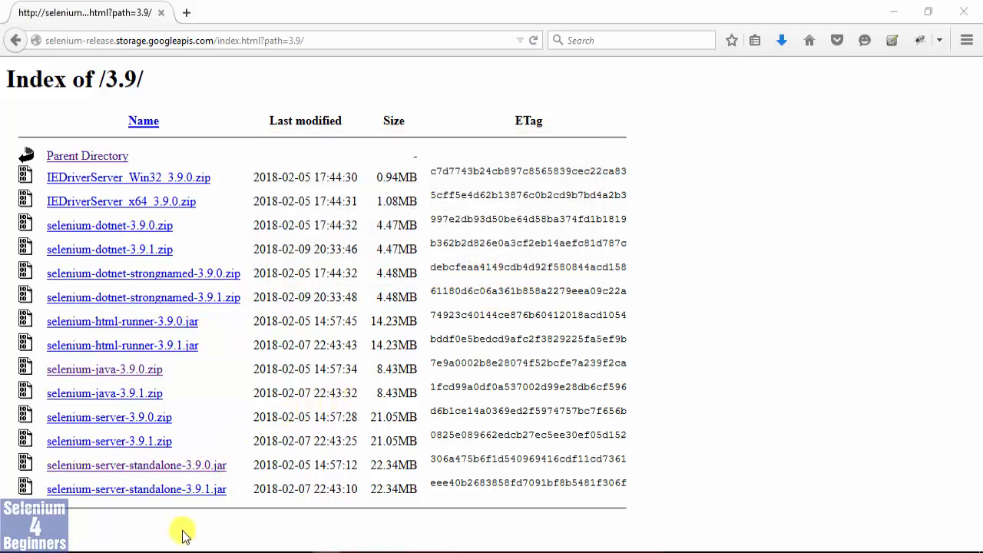
Switch to the Downloads folder in File Explorer and select the downloaded Selenium Java zip and standalone server jar.
{"action": "left_click", "coordinate": [158, 543]}
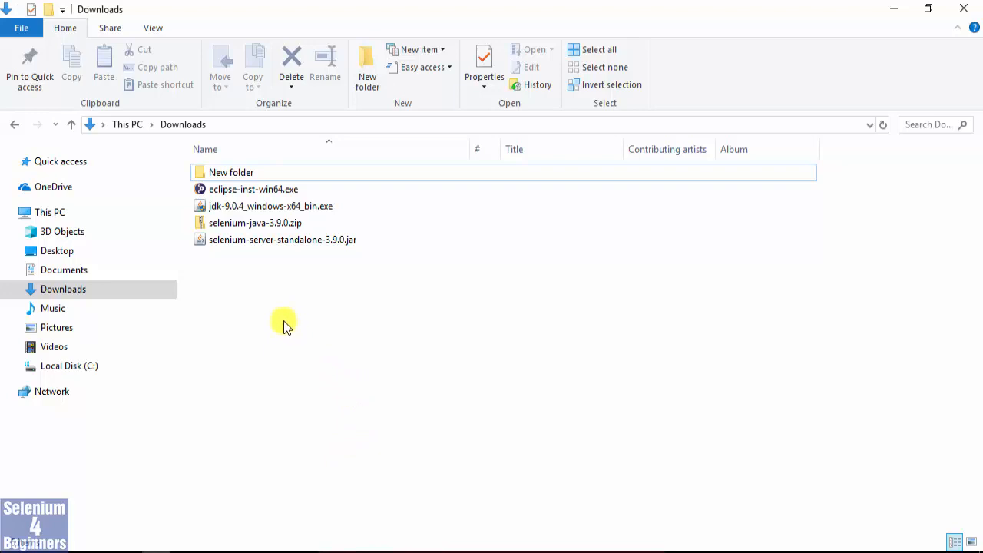
{"action": "left_click", "coordinate": [263, 225]}
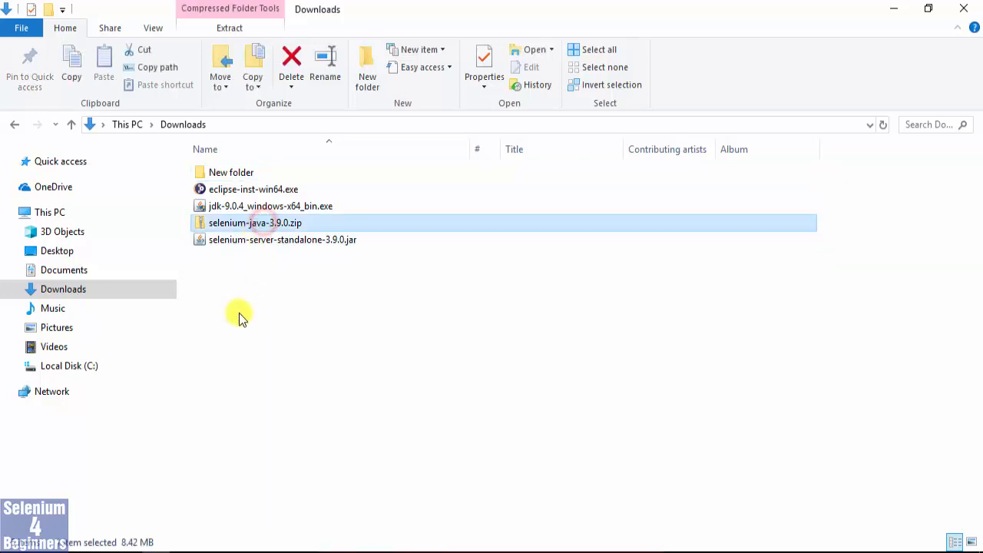
{"action": "left_click", "coordinate": [238, 240], "text": "ctrl"}
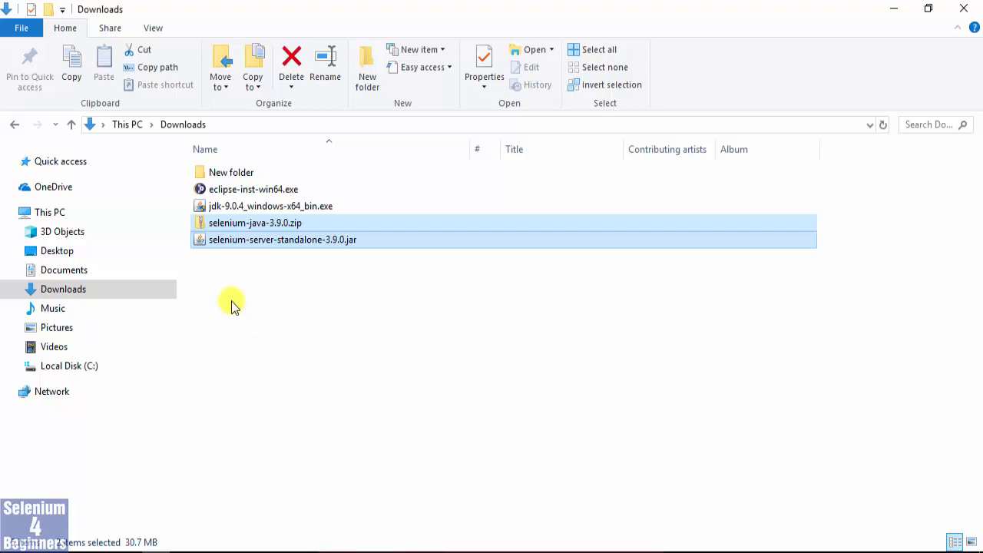
{"action": "right_click", "coordinate": [256, 228]}
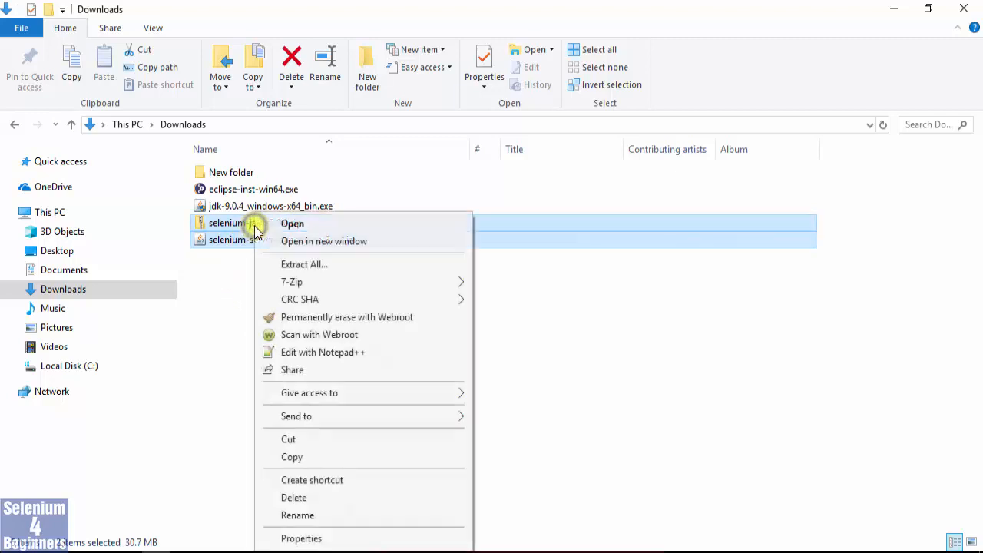
Extract only selenium-java-3.9.0.zip to the suggested selenium-java-3.9.0 folder in Downloads.
{"action": "left_click", "coordinate": [235, 223]}
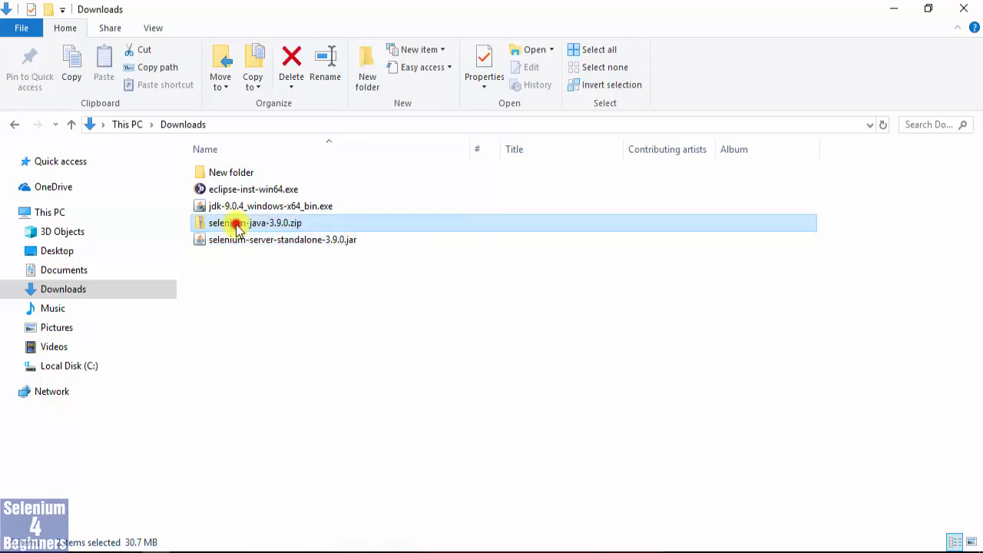
{"action": "right_click", "coordinate": [238, 228]}
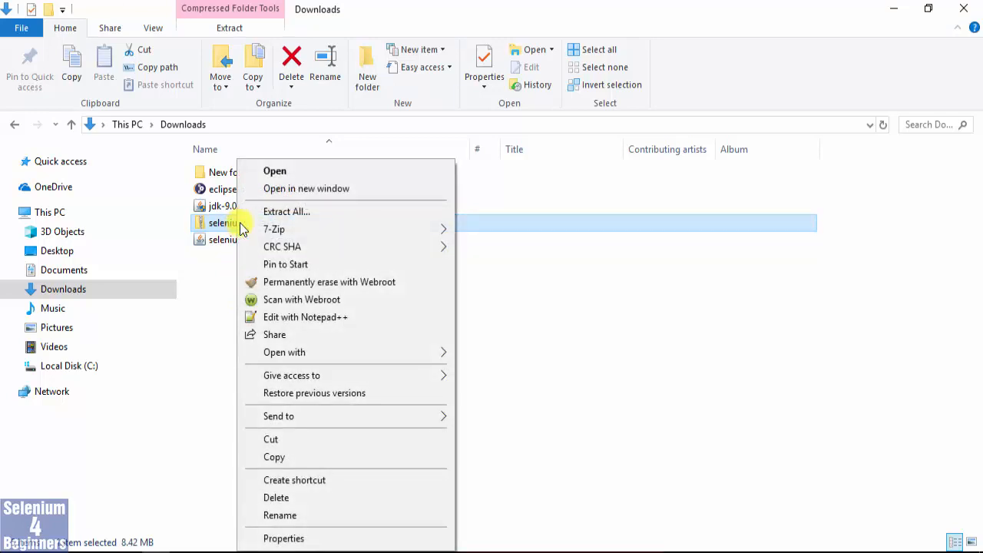
{"action": "left_click", "coordinate": [274, 212]}
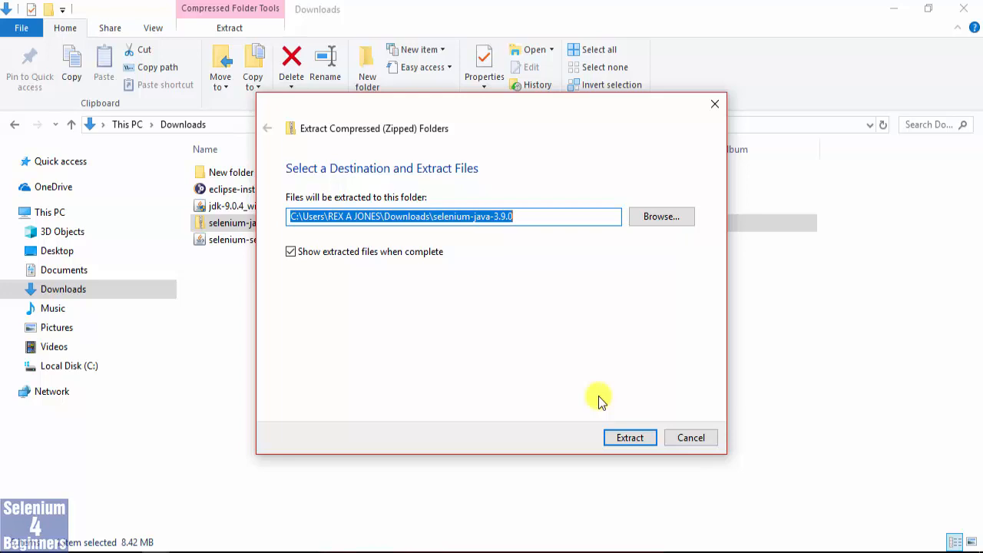
{"action": "left_click", "coordinate": [628, 437]}
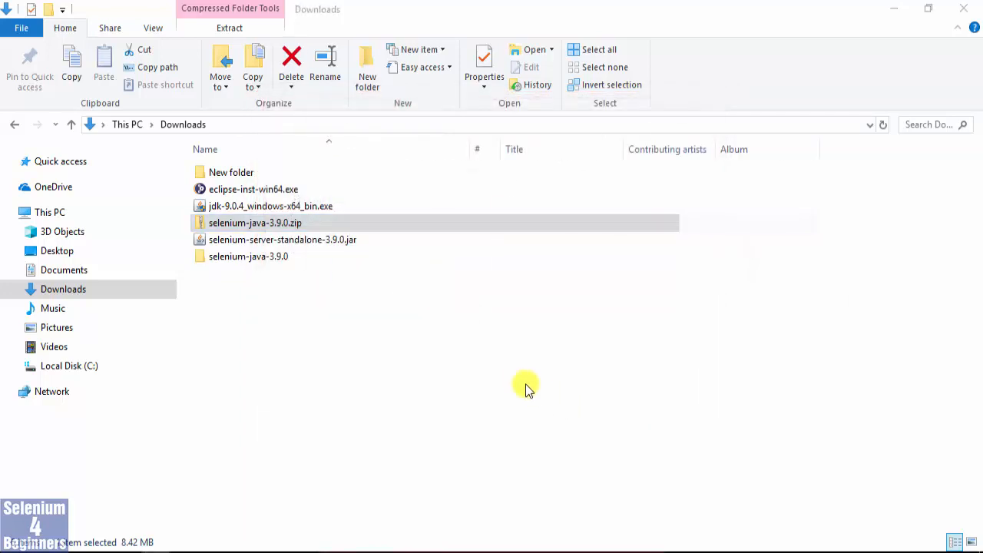
Return to the Downloads folder and select the extracted selenium-java-3.9.0 folder together with its zip file.
{"action": "left_click", "coordinate": [255, 299]}
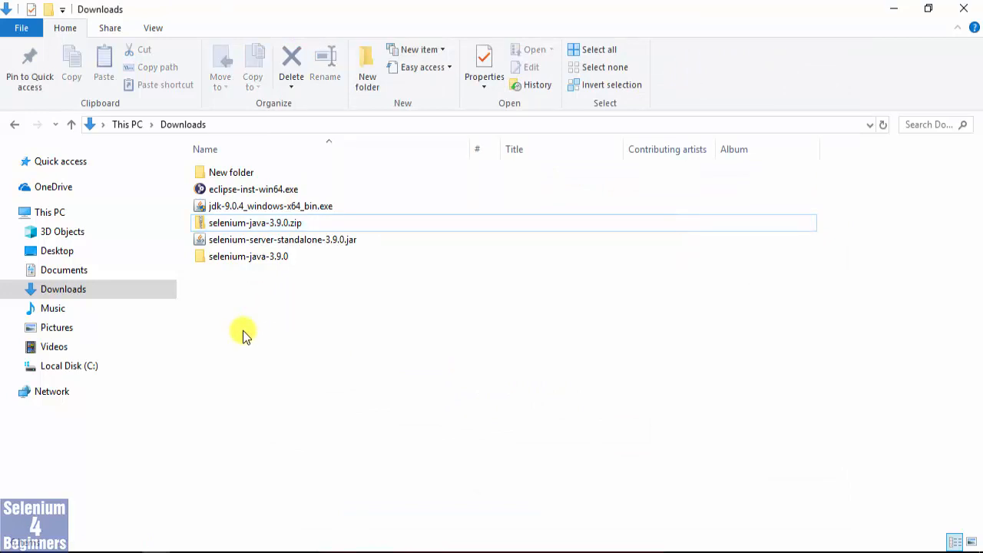
{"action": "left_click", "coordinate": [219, 259]}
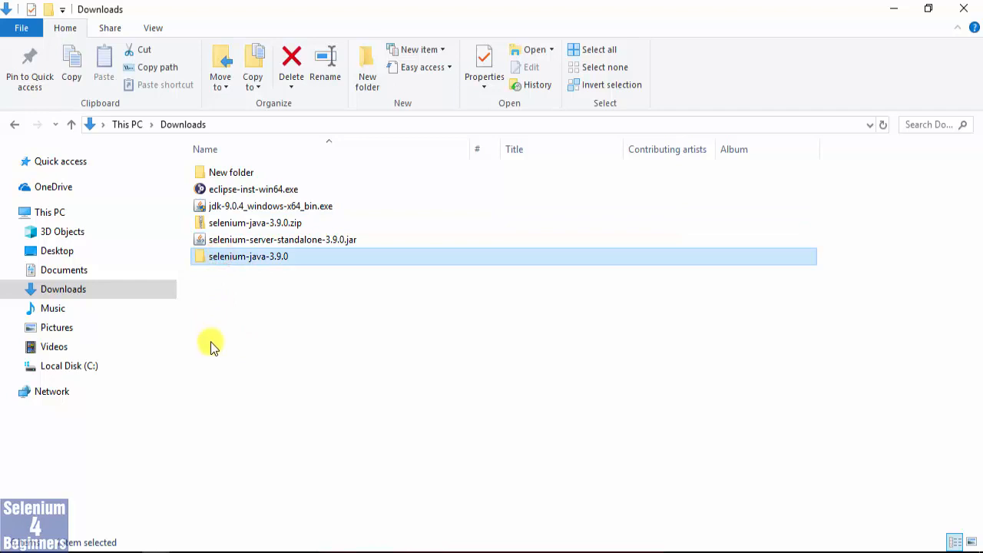
{"action": "left_click", "coordinate": [226, 222], "text": "ctrl"}
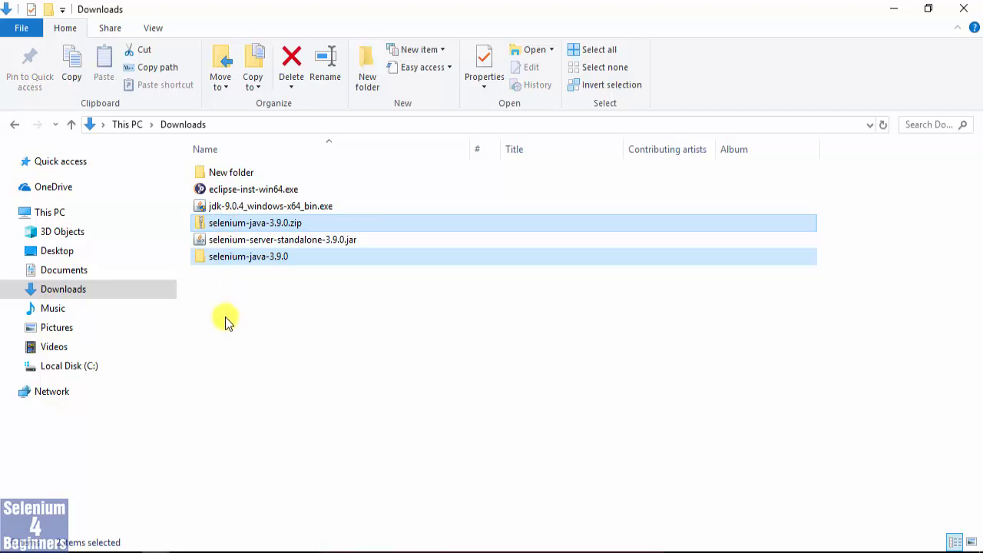
Switch back to Eclipse and look for the Build Path option on the Online Training - Teaching project, then dismiss the options.
{"action": "left_click", "coordinate": [483, 551]}
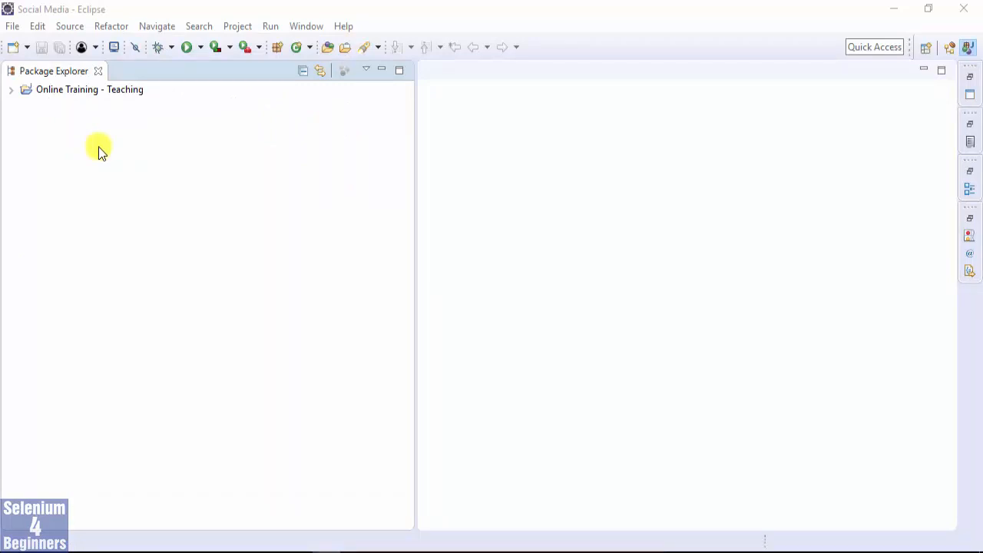
{"action": "left_click", "coordinate": [54, 91]}
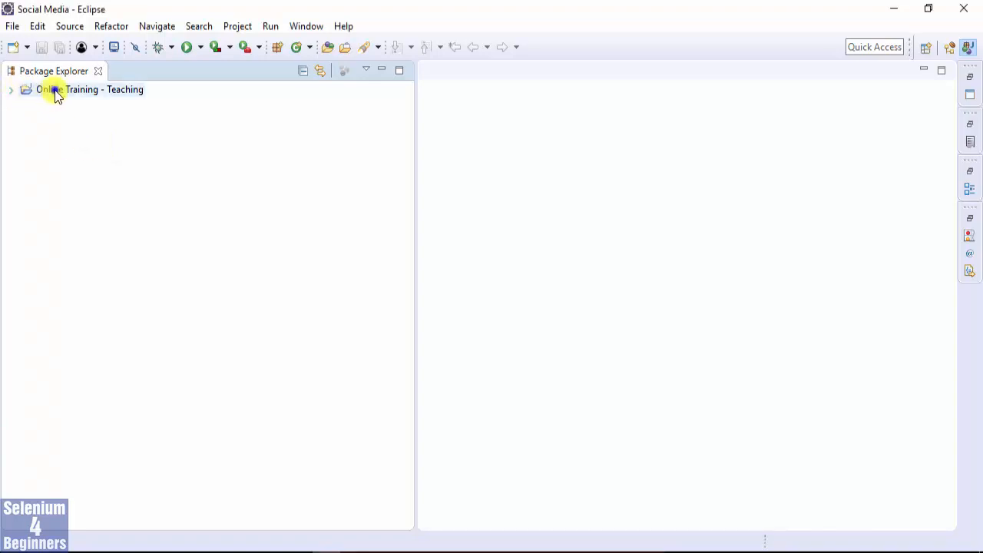
{"action": "right_click", "coordinate": [55, 94]}
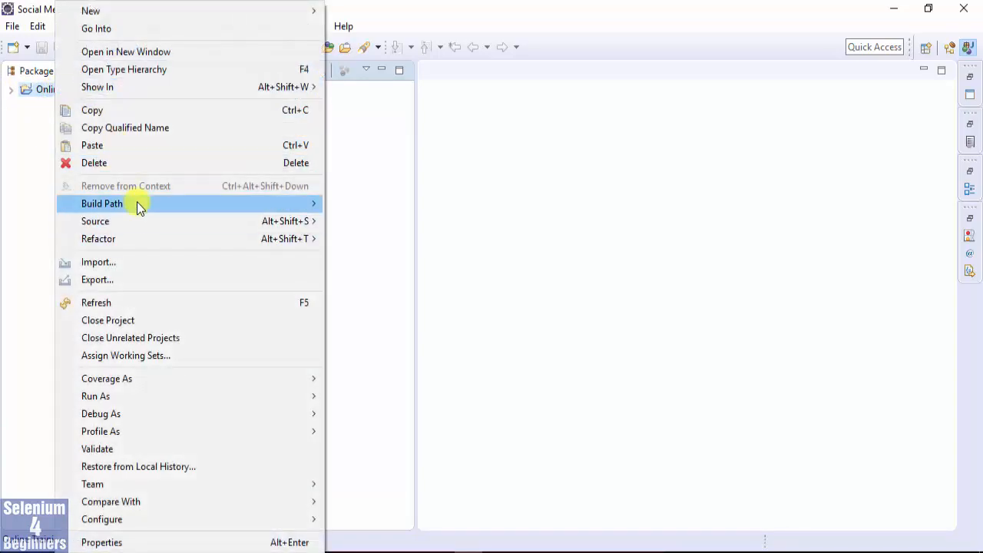
{"action": "mouse_move", "coordinate": [137, 203]}
{"action": "left_click", "coordinate": [24, 178]}
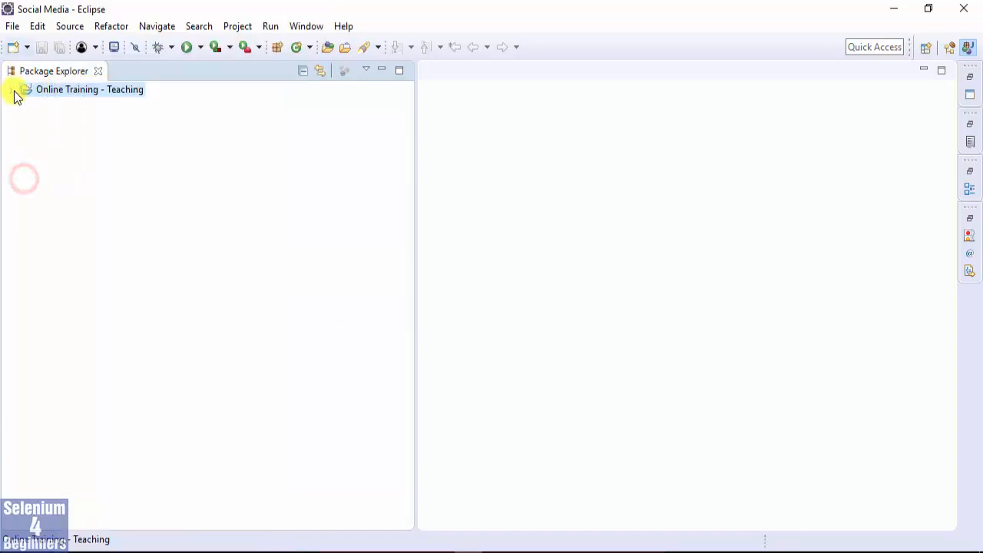
Expand the Online Training - Teaching project and view the Build Path options available for its src folder, then dismiss them.
{"action": "left_click", "coordinate": [14, 89]}
{"action": "left_click", "coordinate": [52, 104]}
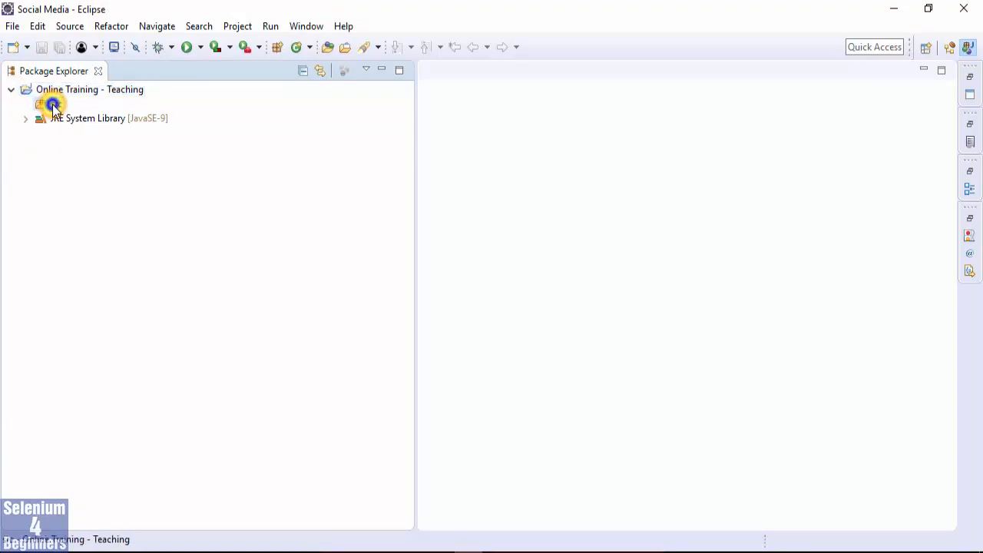
{"action": "right_click", "coordinate": [53, 106]}
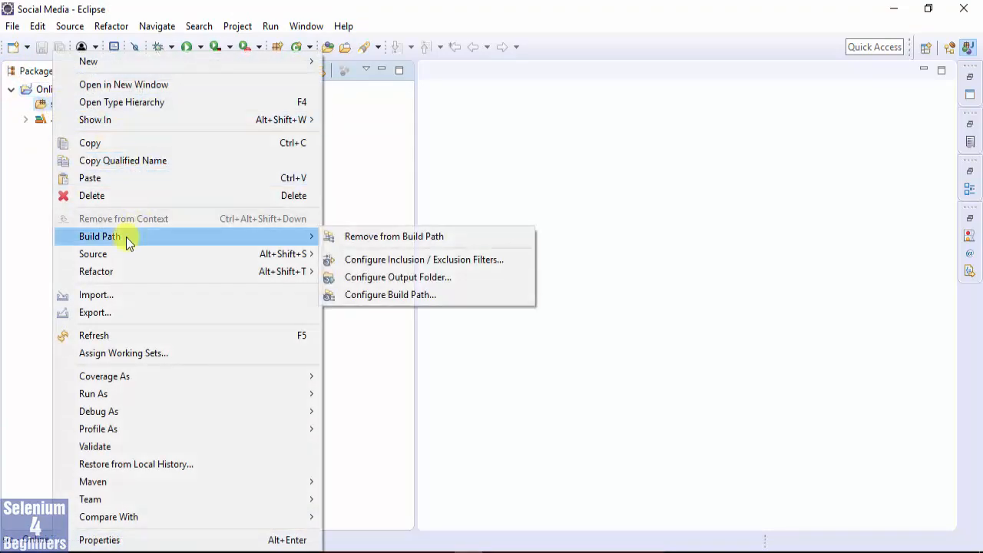
{"action": "left_click", "coordinate": [9, 216]}
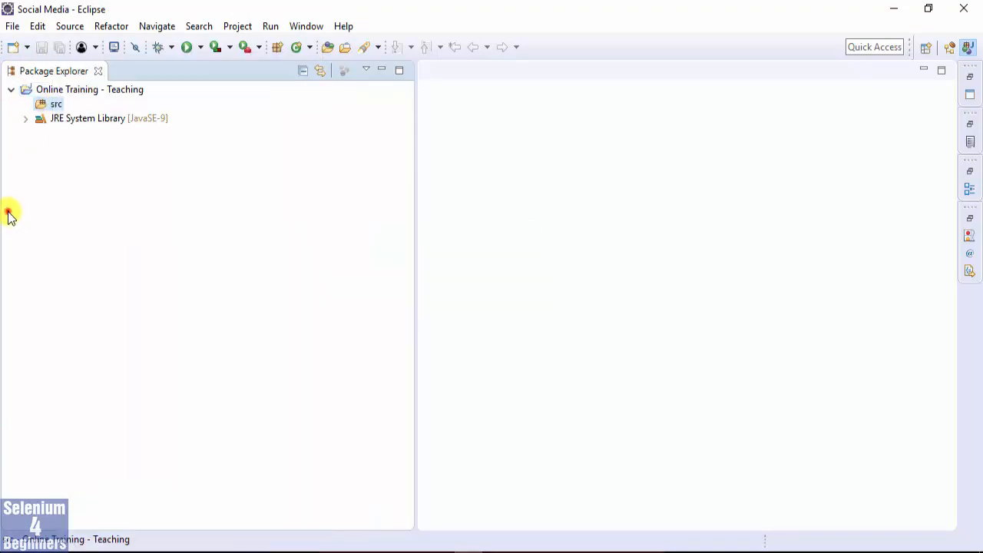
Open the Java Build Path configuration from the project's JRE System Library and expand the Modulepath entry.
{"action": "left_click", "coordinate": [92, 117]}
{"action": "right_click", "coordinate": [92, 118]}
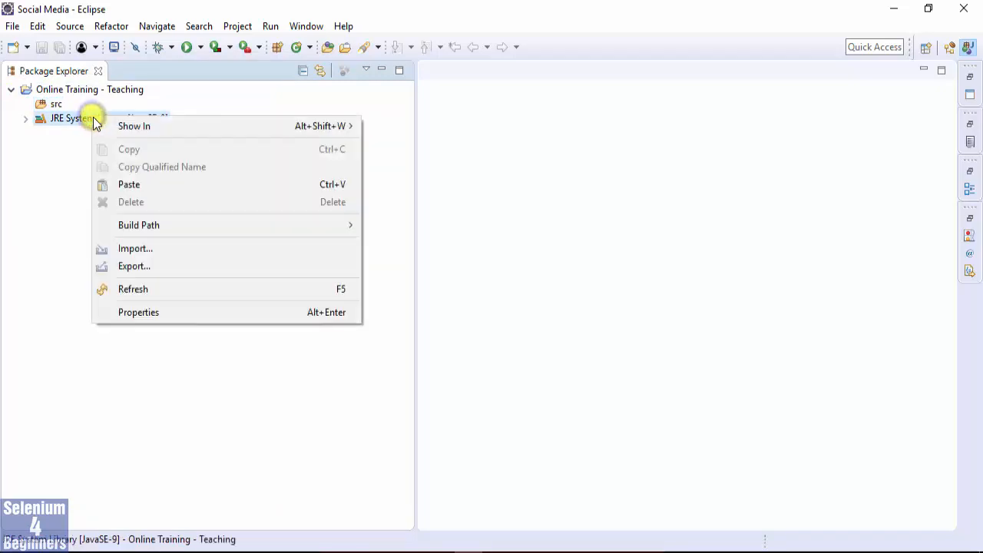
{"action": "mouse_move", "coordinate": [144, 230]}
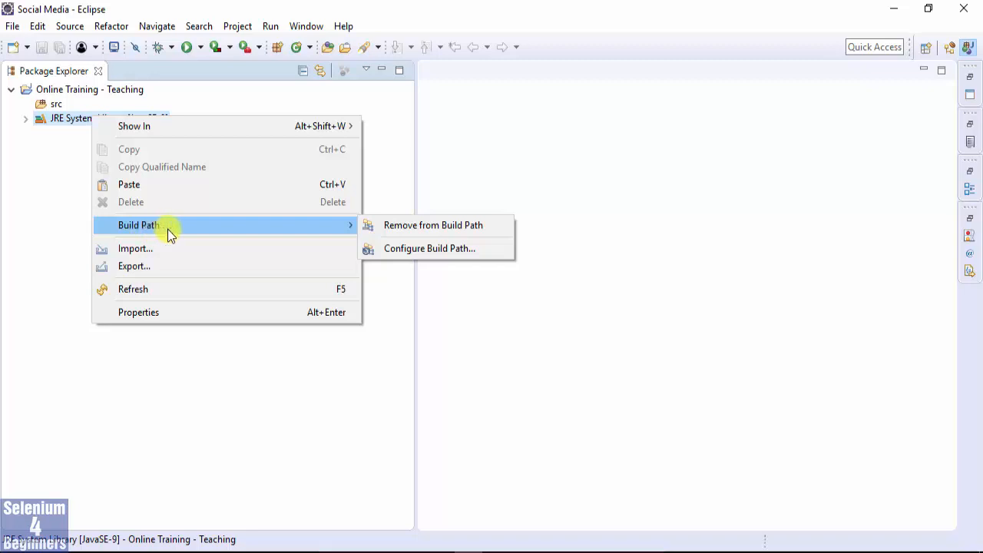
{"action": "left_click", "coordinate": [444, 249]}
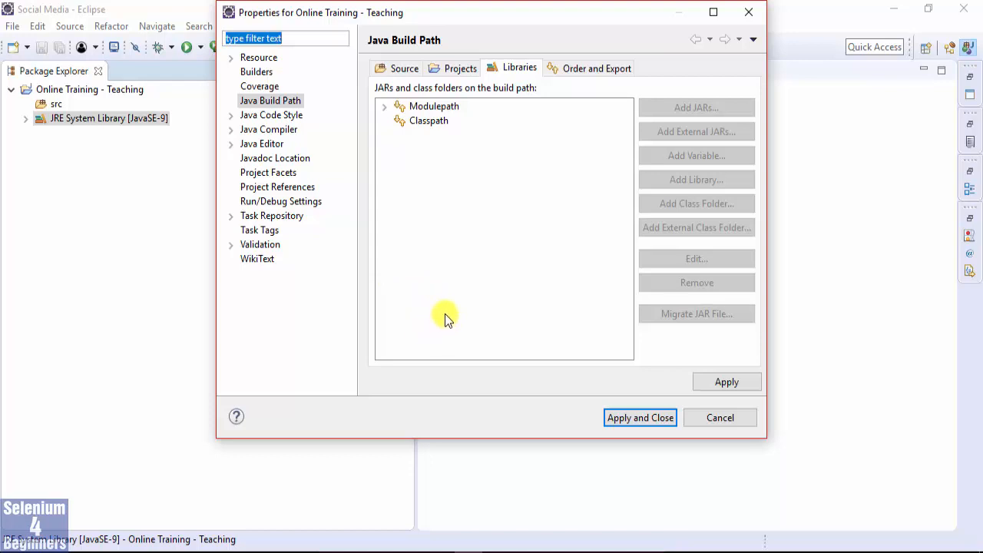
{"action": "left_click", "coordinate": [383, 106]}
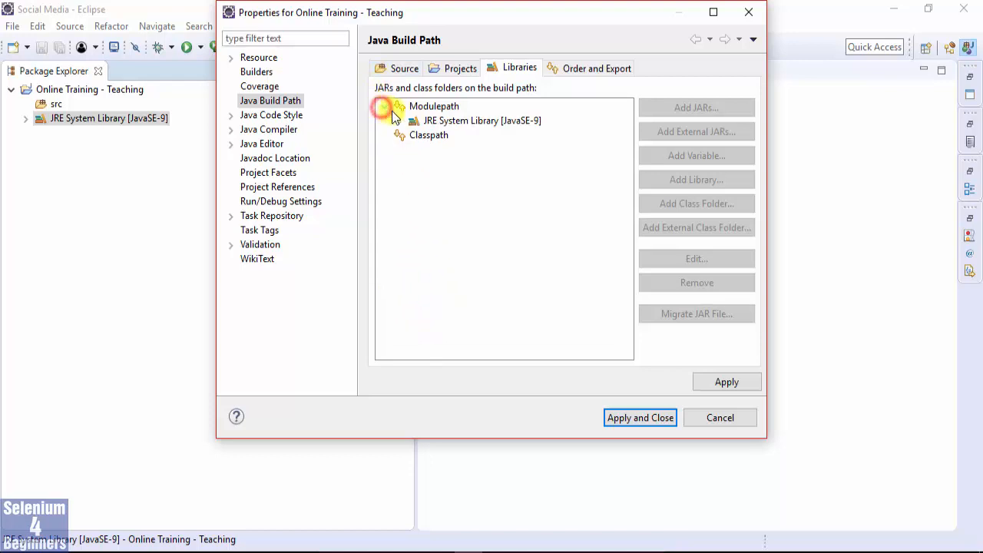
{"action": "left_click", "coordinate": [456, 121]}
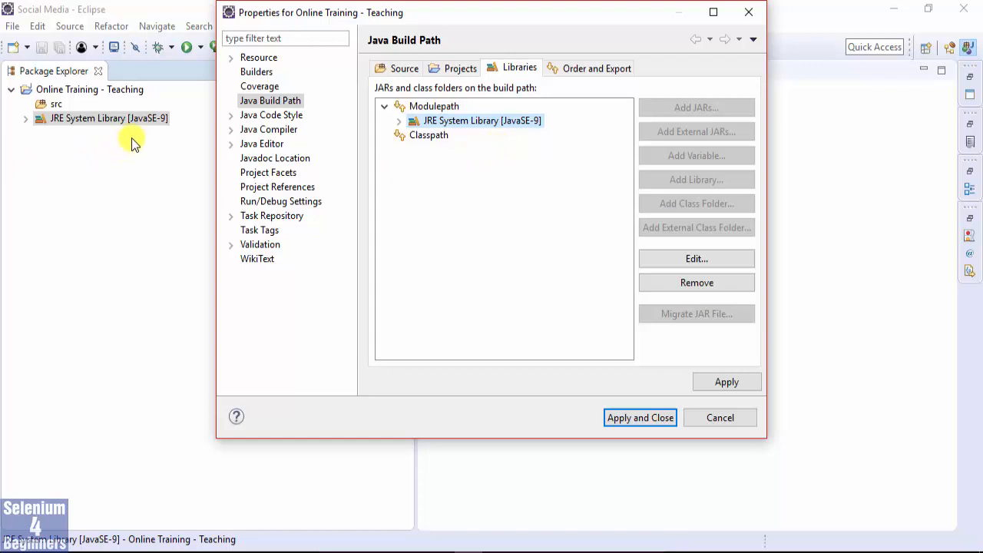
Add client-combined-3.9.0.jar and client-combined-3.9.0-sources.jar from the selenium-java-3.9.0 folder to the Modulepath as external JARs.
{"action": "left_click", "coordinate": [435, 106]}
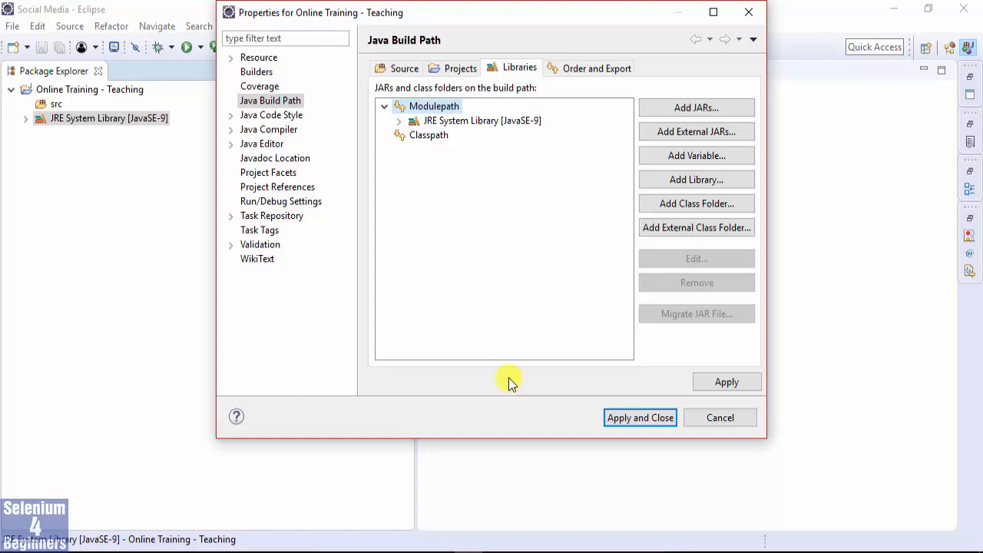
{"action": "left_click", "coordinate": [651, 133]}
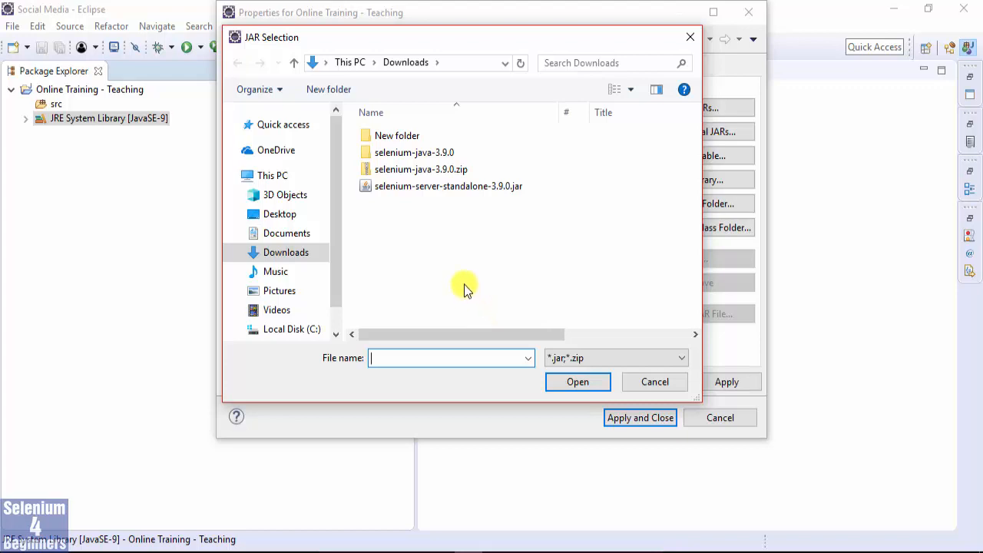
{"action": "double_click", "coordinate": [369, 152]}
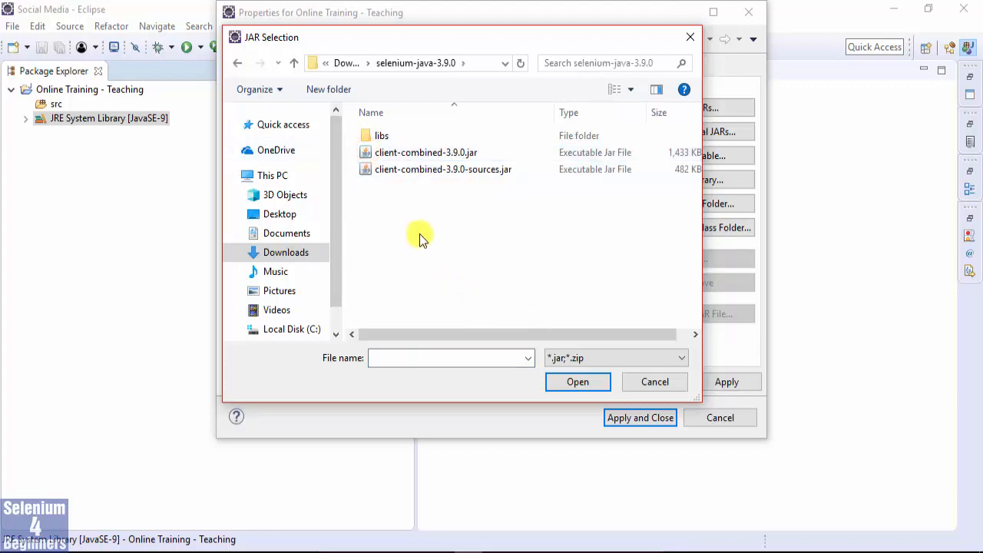
{"action": "left_click", "coordinate": [408, 153]}
{"action": "left_click", "coordinate": [404, 168], "text": "shift"}
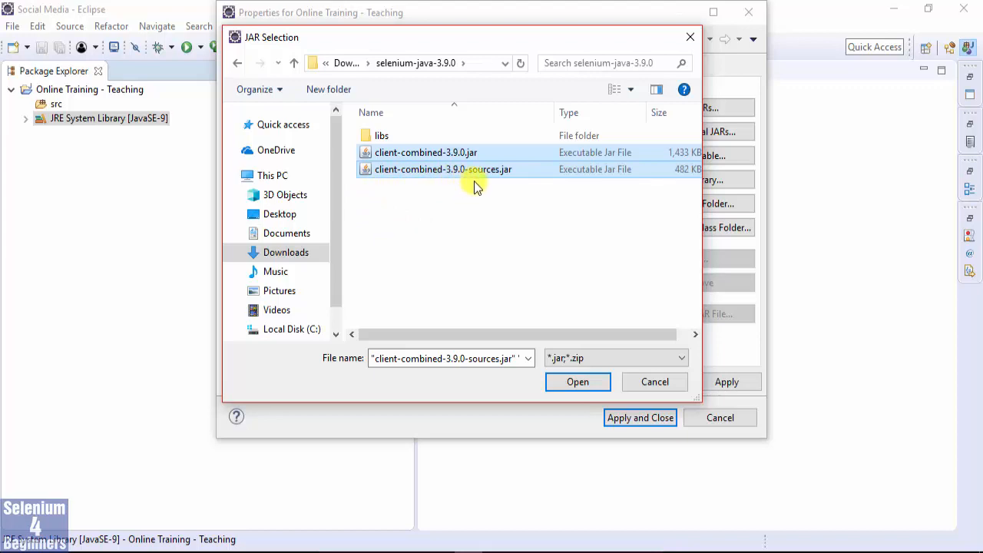
{"action": "left_click", "coordinate": [569, 383]}
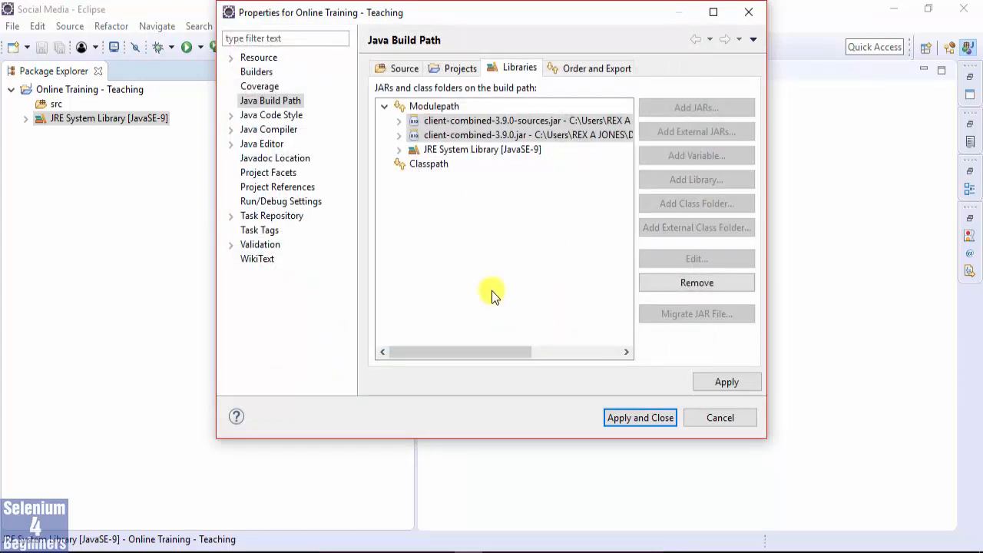
Add all JAR files from the selenium-java-3.9.0 libs folder to the Modulepath as external JARs.
{"action": "left_click", "coordinate": [419, 108]}
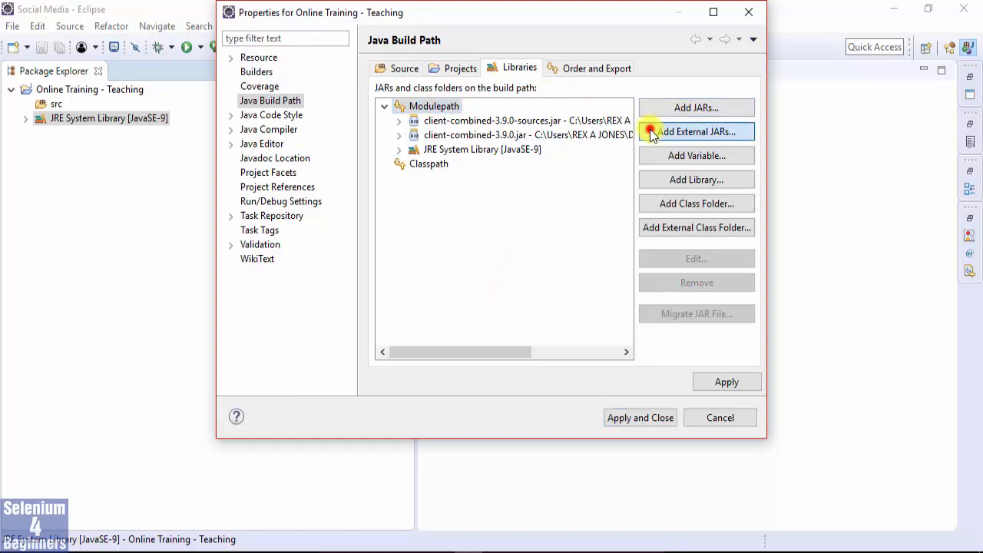
{"action": "left_click", "coordinate": [650, 132]}
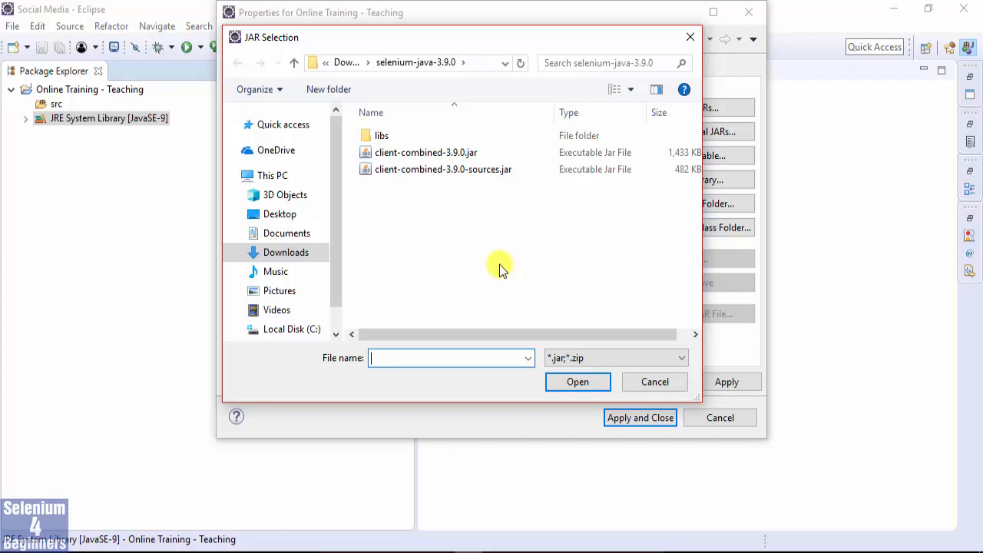
{"action": "double_click", "coordinate": [364, 135]}
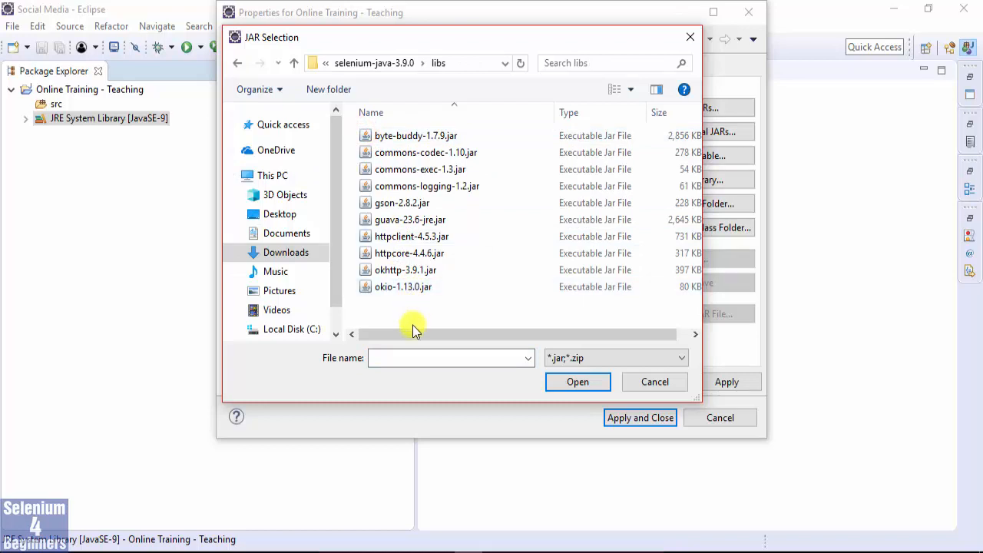
{"action": "key", "text": "ctrl+a"}
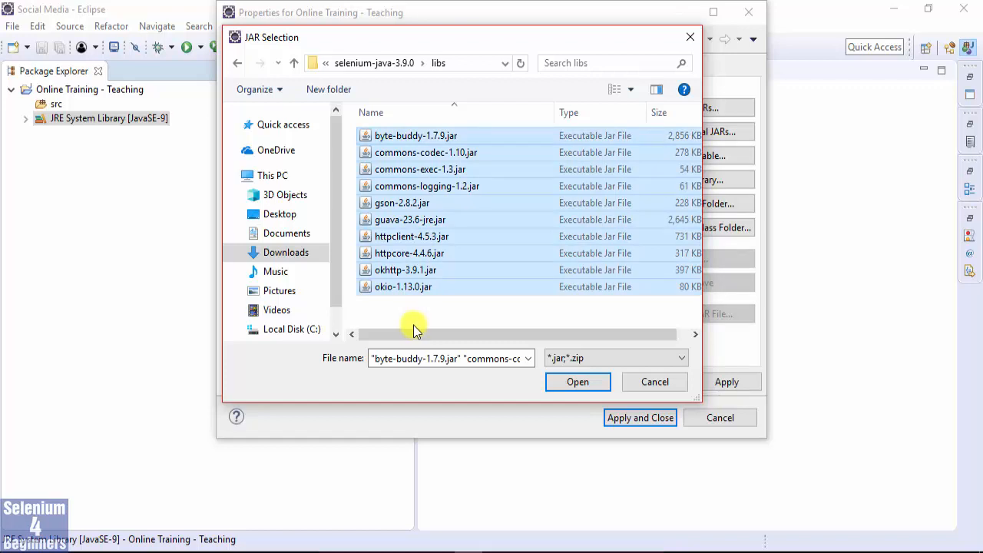
{"action": "left_click", "coordinate": [569, 383]}
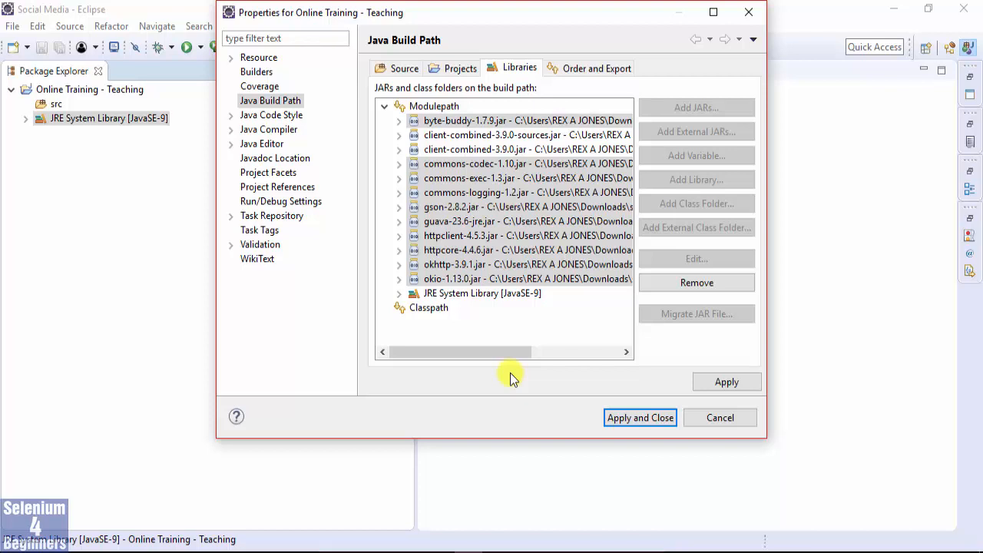
Add selenium-server-standalone-3.9.0.jar from the Downloads folder to the Modulepath as an external JAR.
{"action": "left_click", "coordinate": [424, 106]}
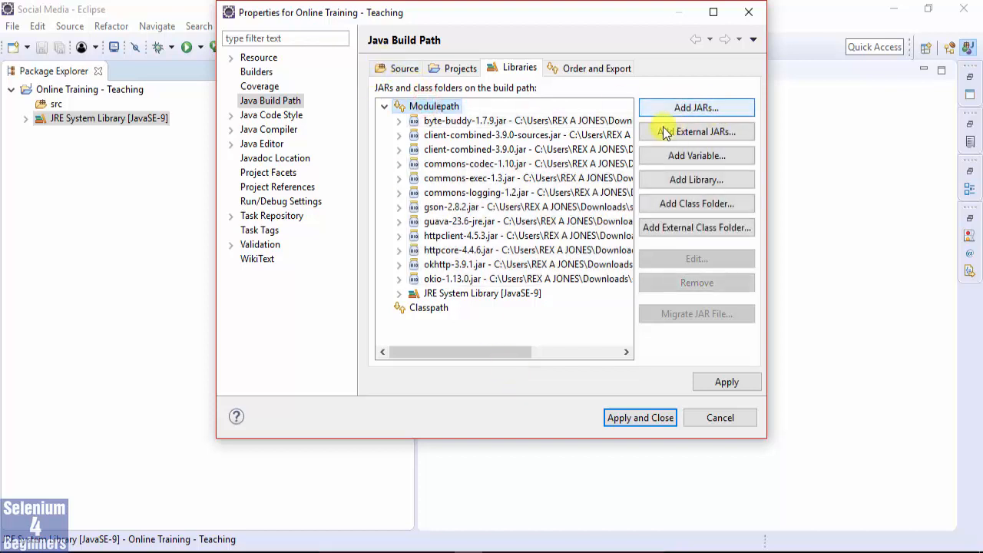
{"action": "left_click", "coordinate": [649, 130]}
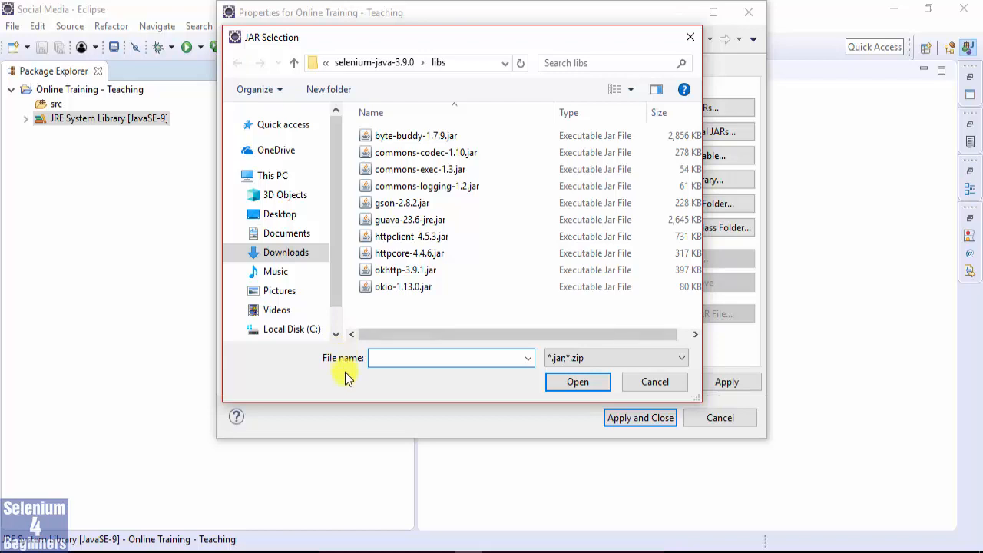
{"action": "left_click", "coordinate": [294, 62]}
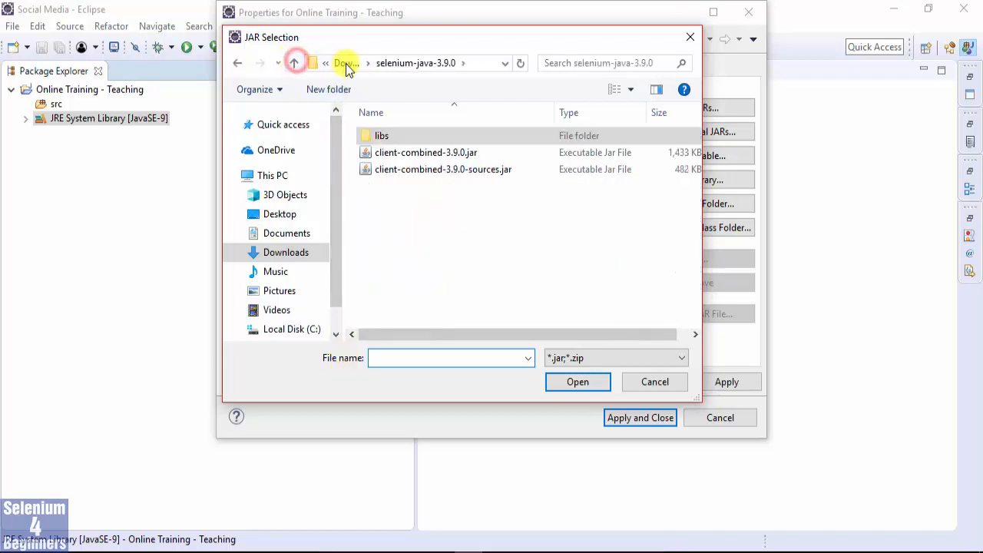
{"action": "left_click", "coordinate": [346, 64]}
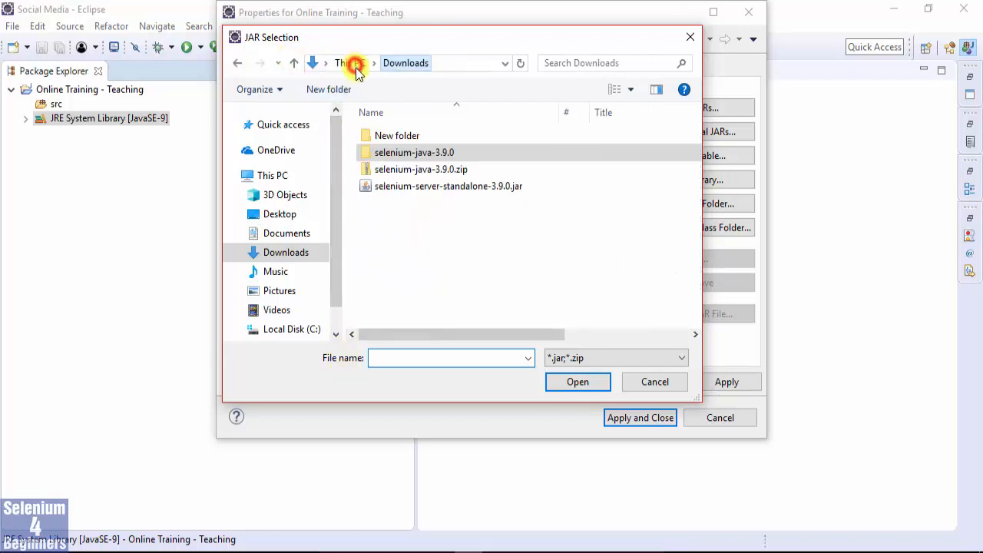
{"action": "left_click", "coordinate": [426, 190]}
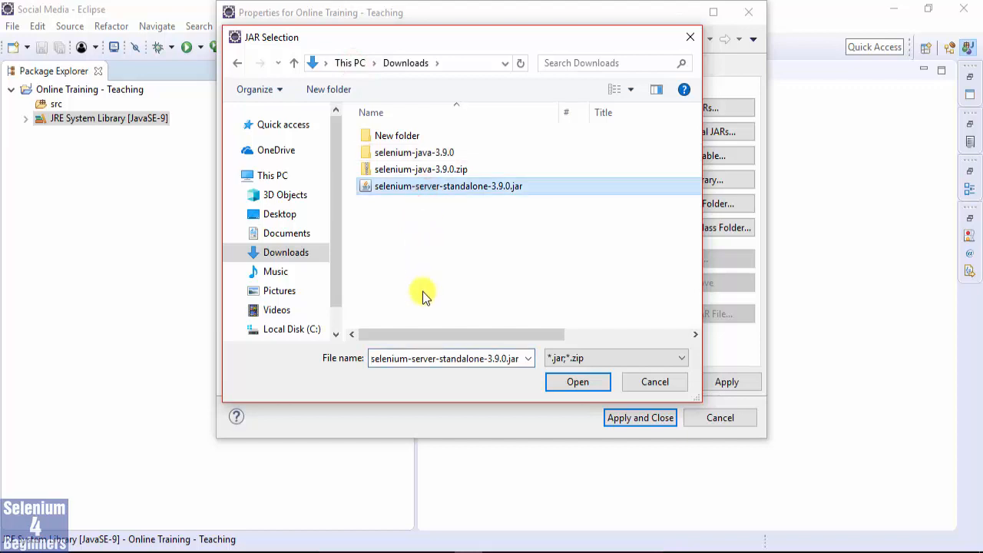
{"action": "left_click", "coordinate": [576, 383]}
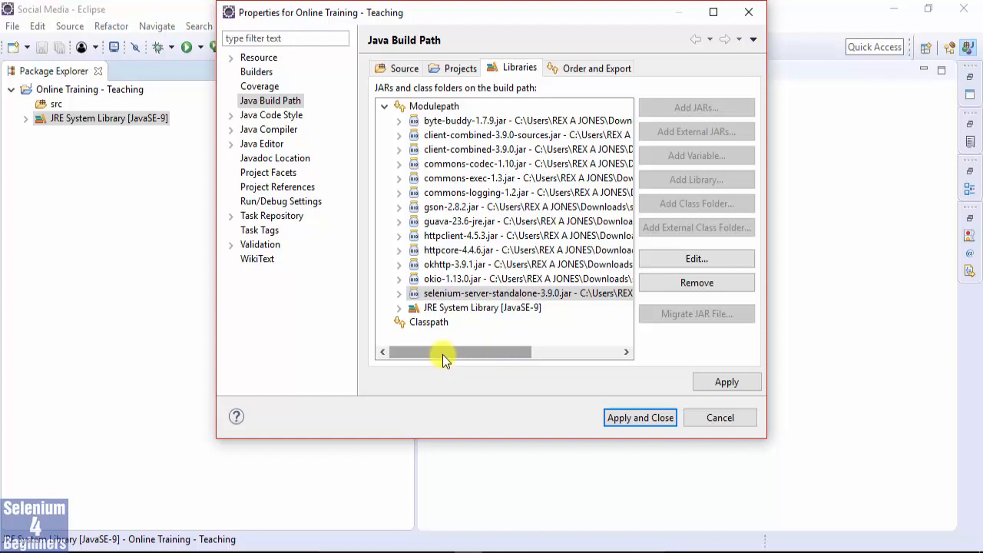
Try adding selenium-java-3.9.0.zip from Downloads to the Modulepath, and remove it from the build path again.
{"action": "left_click", "coordinate": [427, 107]}
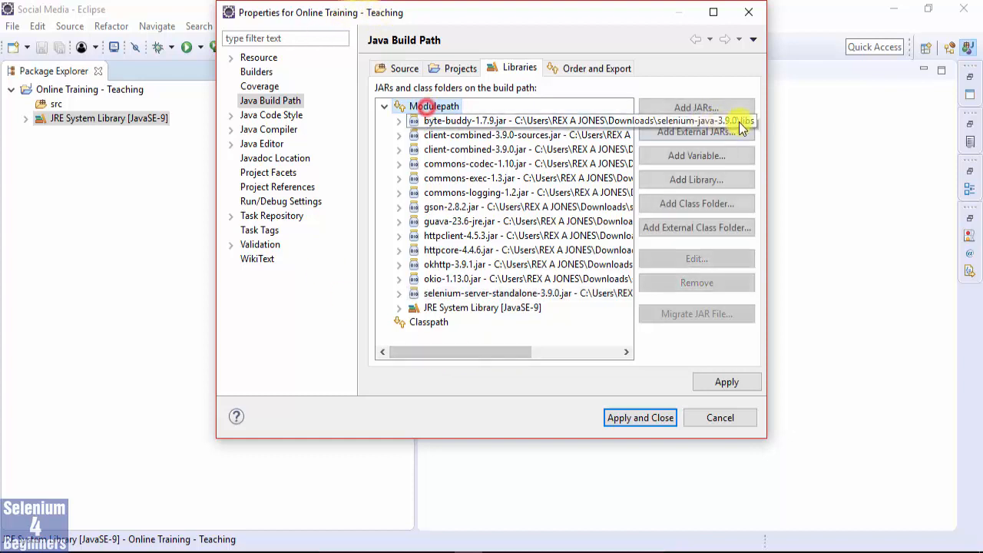
{"action": "left_click", "coordinate": [651, 131]}
{"action": "left_click", "coordinate": [399, 169]}
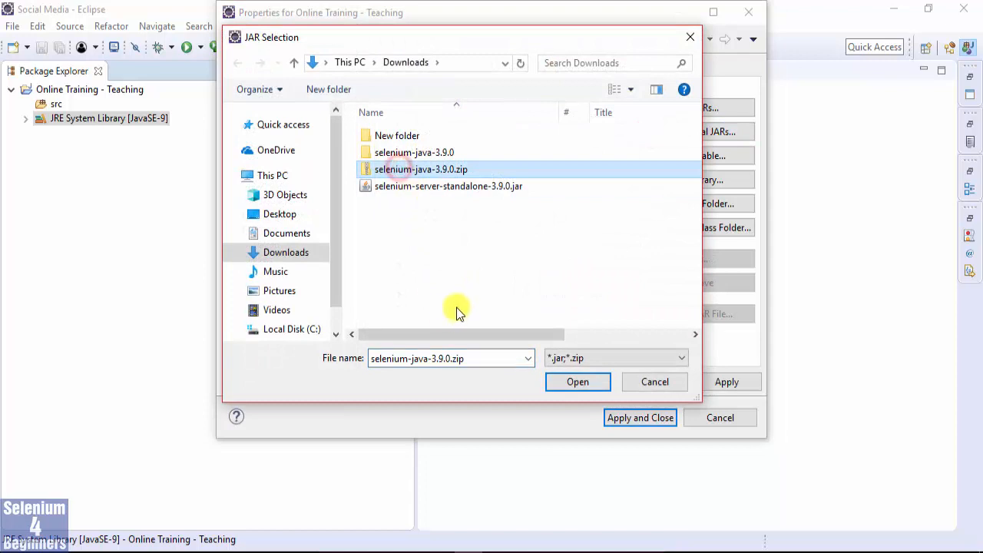
{"action": "left_click", "coordinate": [582, 383]}
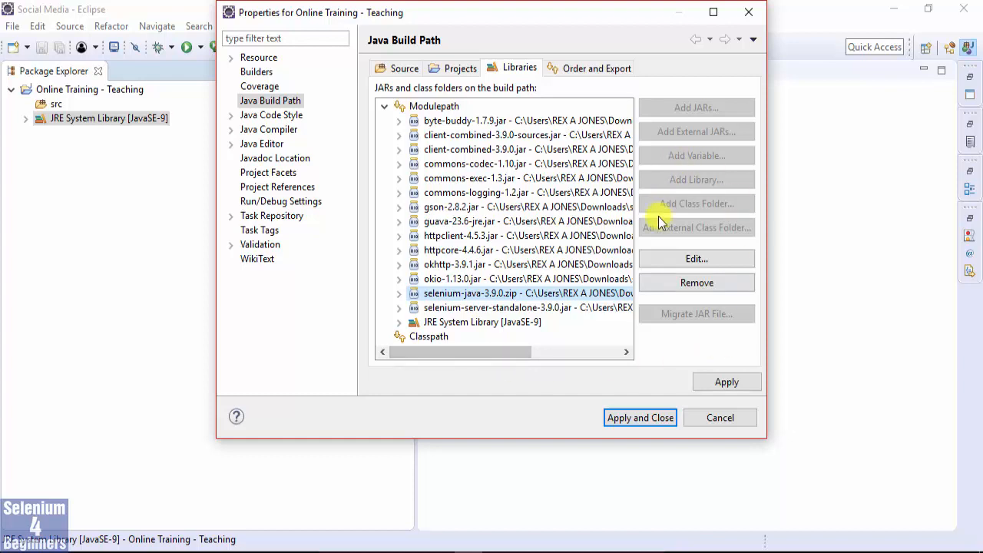
{"action": "left_click", "coordinate": [663, 284]}
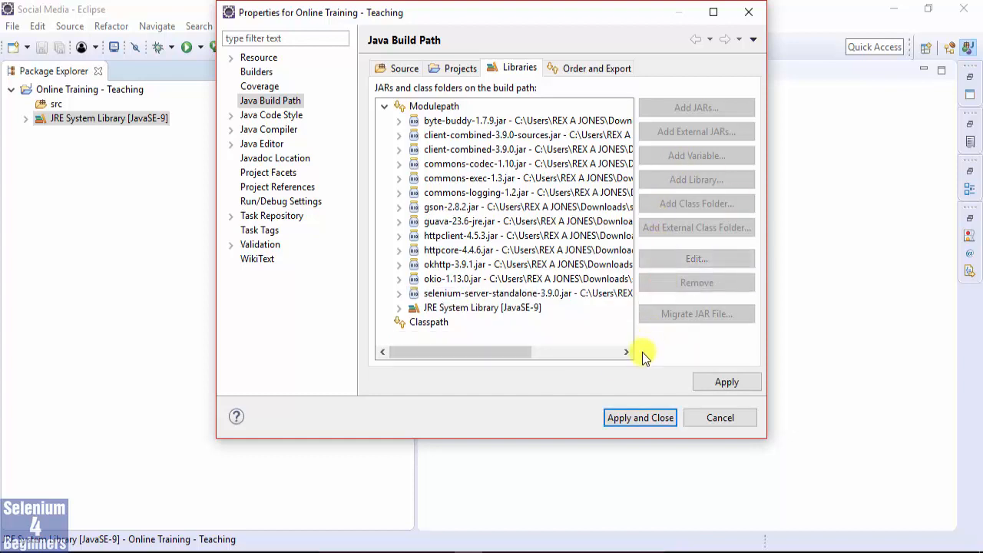
Apply and close the build path settings, and expand Referenced Libraries to check the added JARs, including selenium-server-standalone-3.9.0.jar.
{"action": "left_click", "coordinate": [639, 418]}
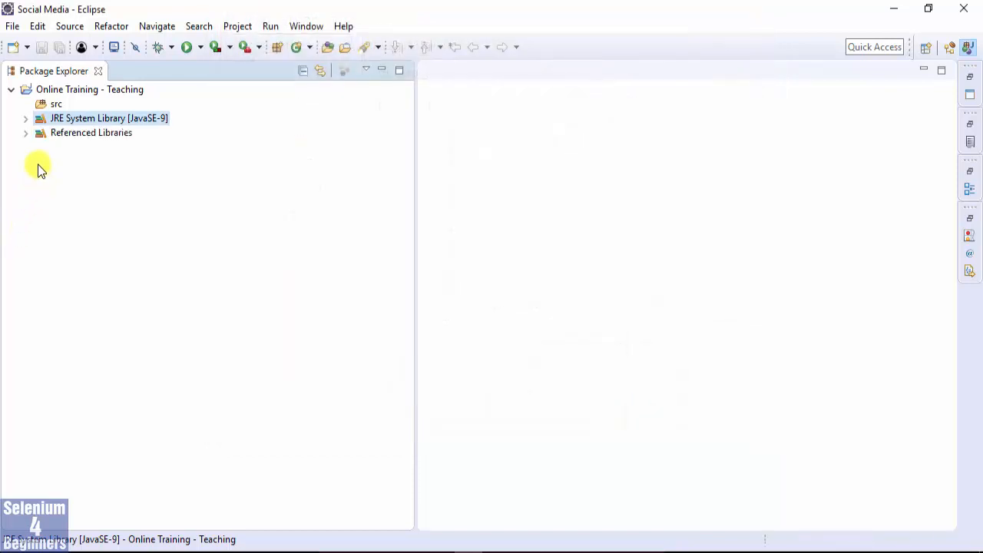
{"action": "left_click", "coordinate": [76, 133]}
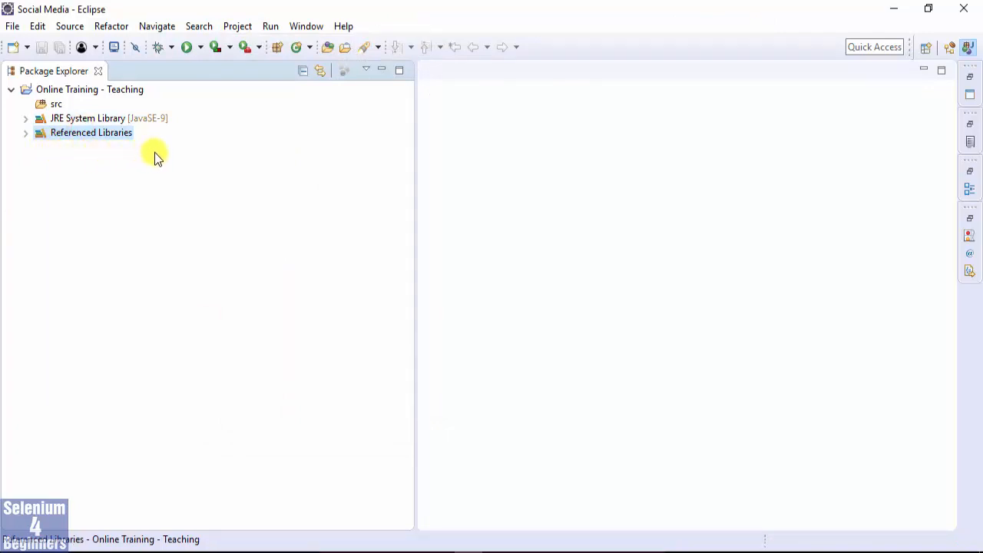
{"action": "left_click", "coordinate": [25, 133]}
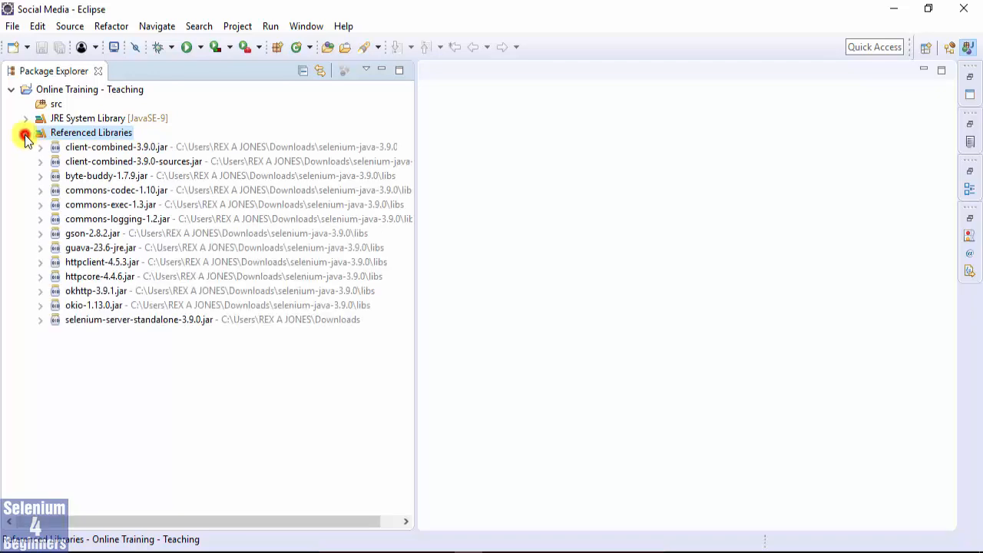
{"action": "left_click", "coordinate": [103, 319]}
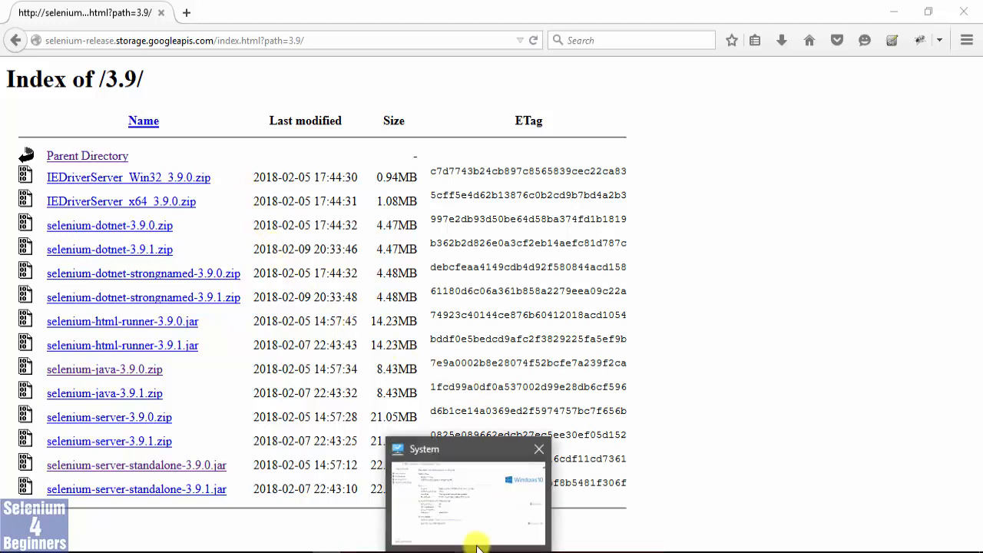
Check the system type in the System window, and download IEDriverServer_x64_3.9.0.zip from the Selenium 3.9 index in Firefox.
{"action": "left_click", "coordinate": [478, 527]}
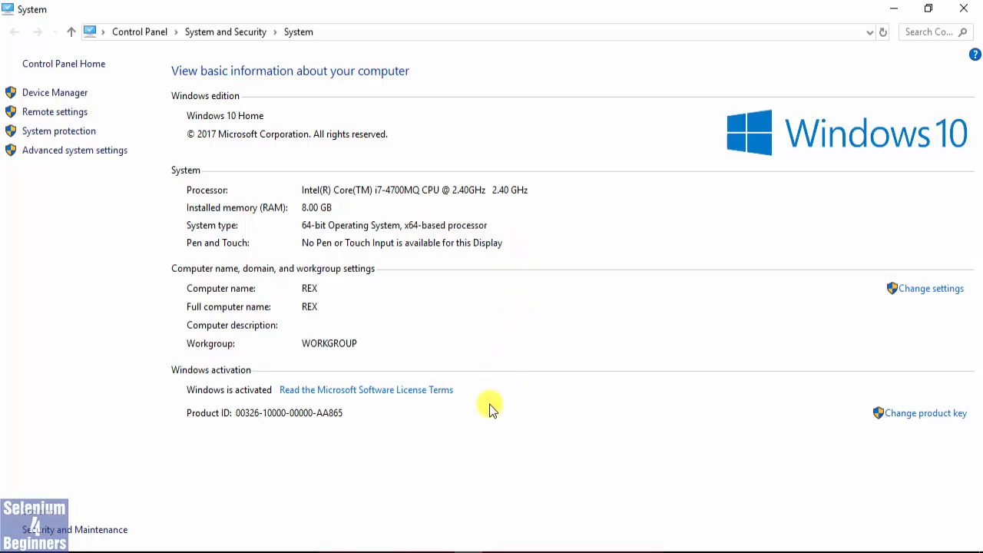
{"action": "mouse_move", "coordinate": [397, 544]}
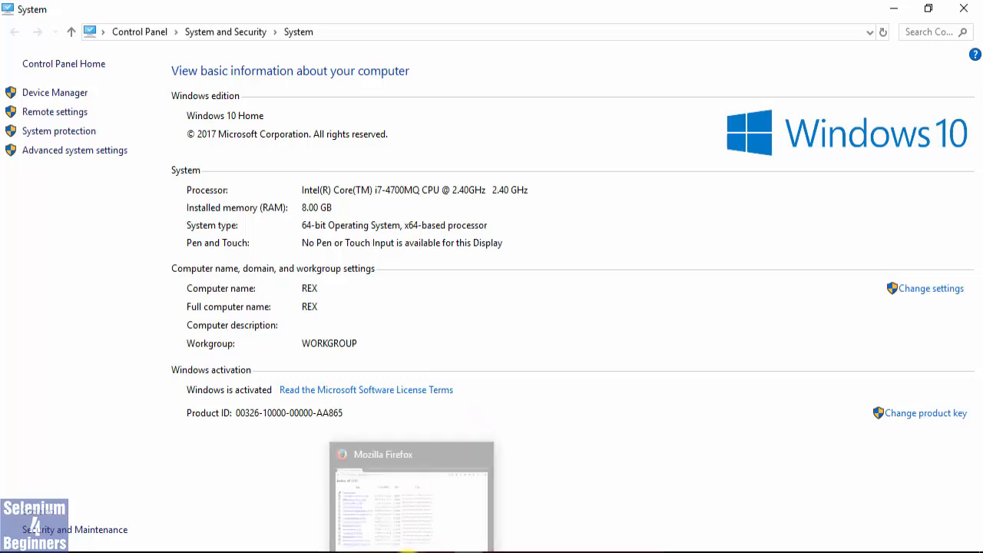
{"action": "left_click", "coordinate": [408, 519]}
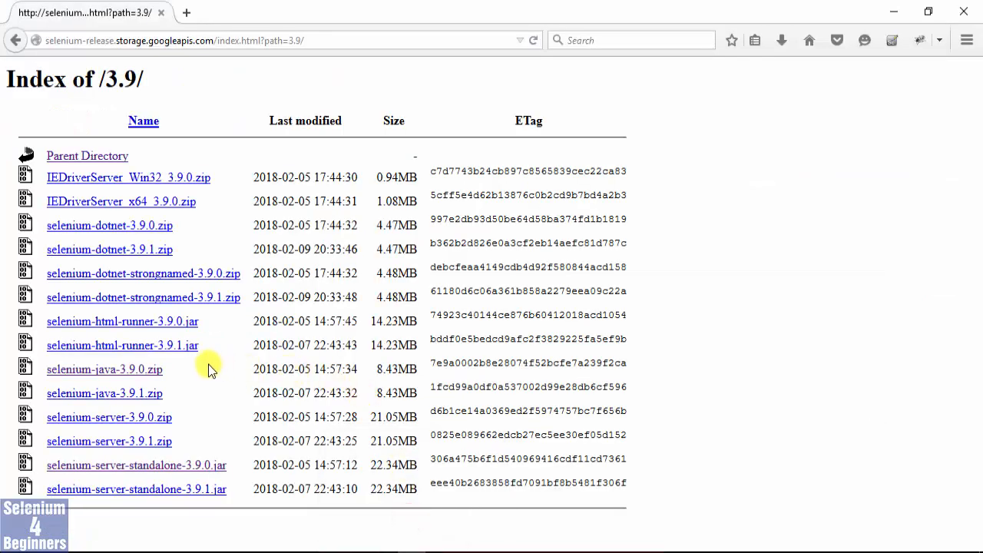
{"action": "left_click", "coordinate": [181, 204]}
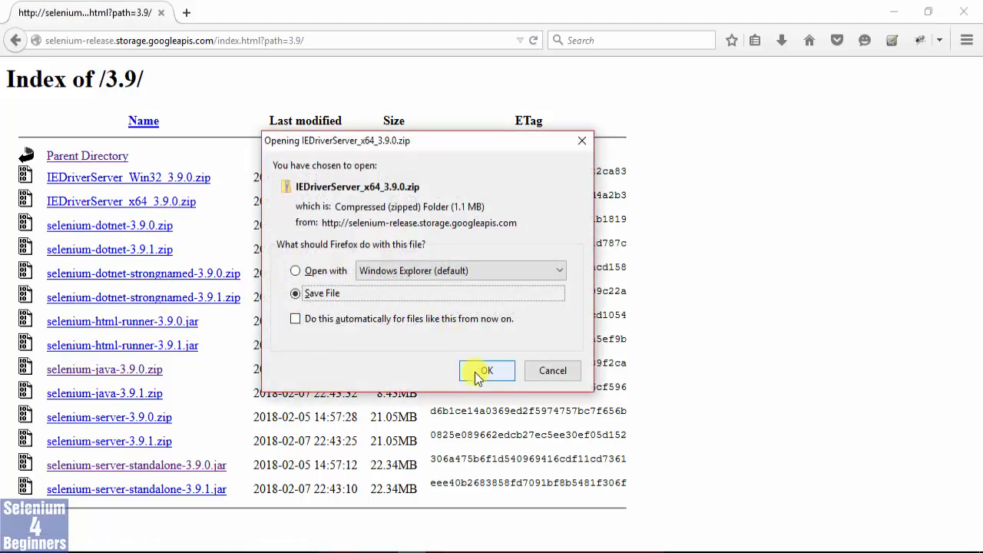
{"action": "left_click", "coordinate": [481, 372]}
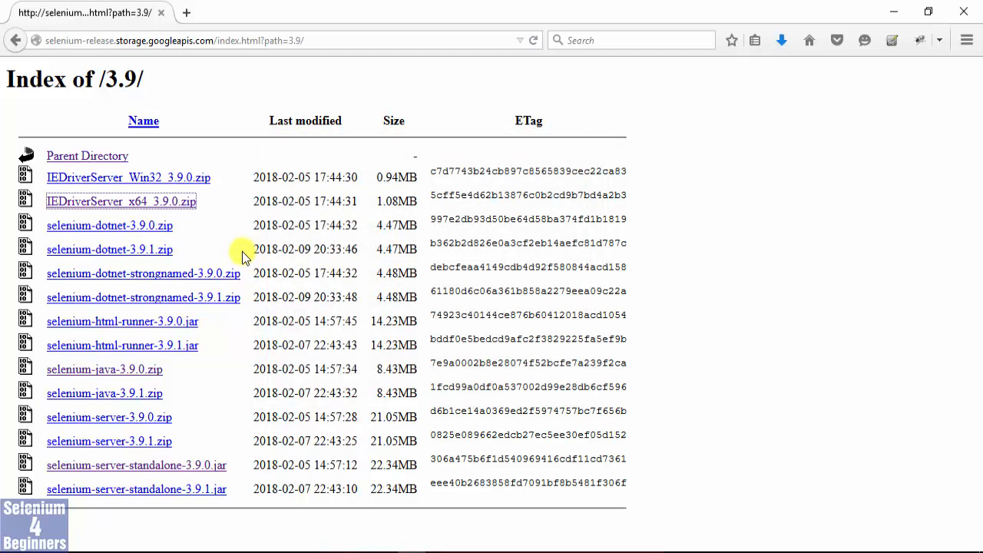
Open the Selenium Downloads page from the saved Selenium Download Google search in a new tab, and find the Third Party Browser Drivers list.
{"action": "left_click", "coordinate": [187, 14]}
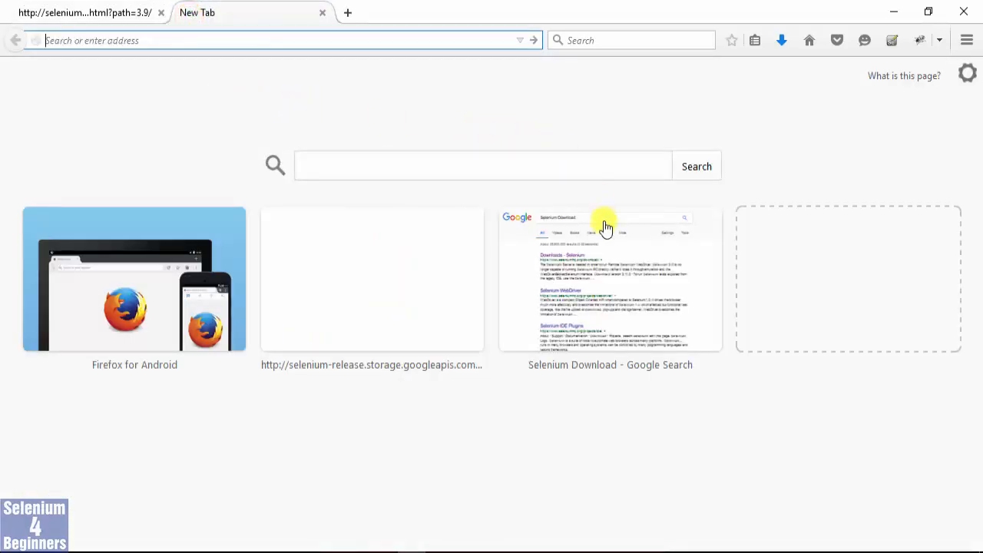
{"action": "left_click", "coordinate": [608, 281]}
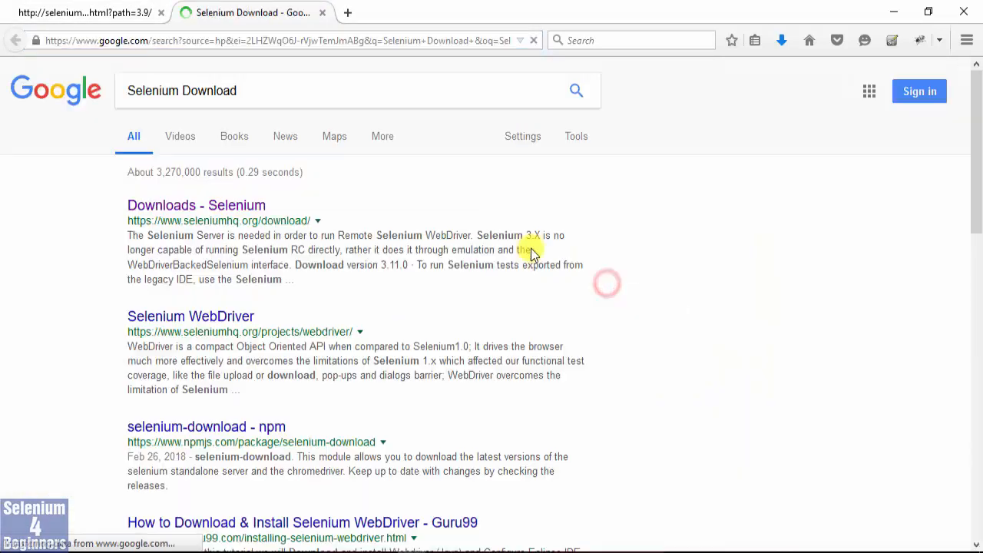
{"action": "left_click", "coordinate": [254, 209]}
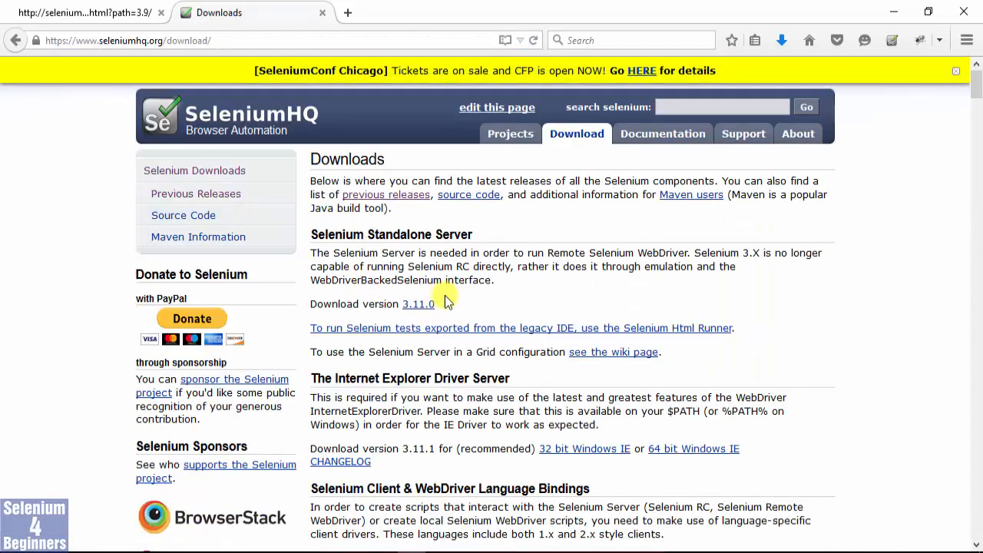
{"action": "scroll", "coordinate": [438, 282], "scroll_direction": "down", "scroll_amount": 4}
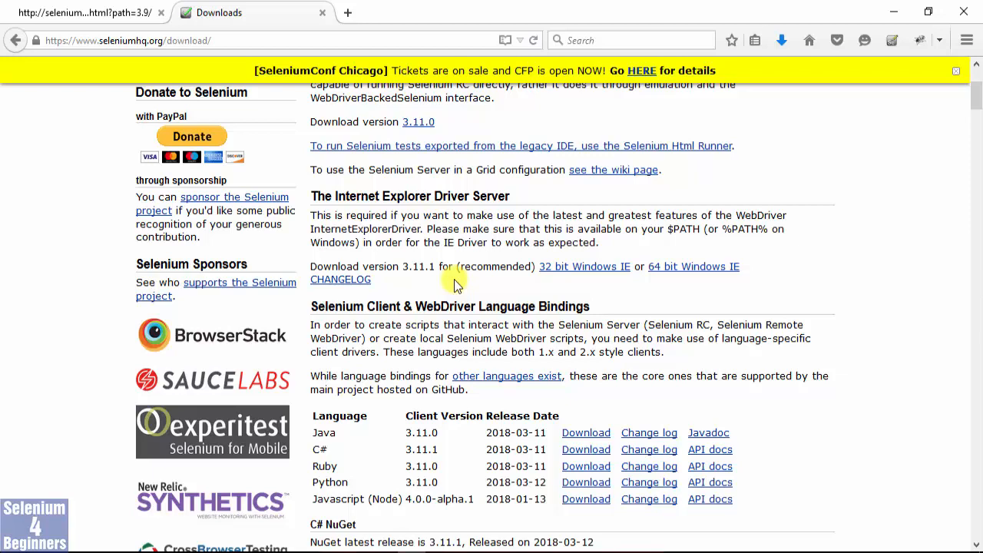
{"action": "scroll", "coordinate": [454, 279], "scroll_direction": "down", "scroll_amount": 10}
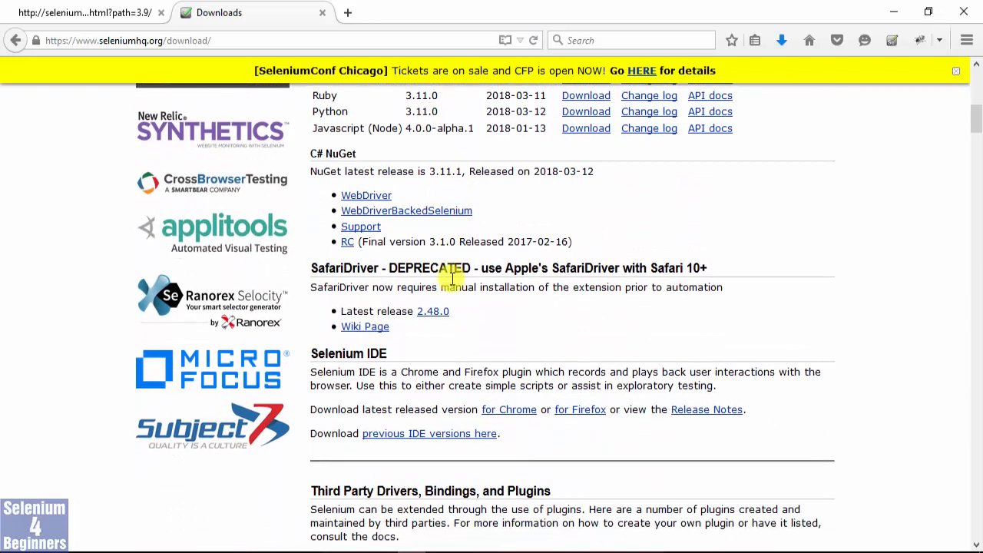
{"action": "scroll", "coordinate": [453, 279], "scroll_direction": "down", "scroll_amount": 3}
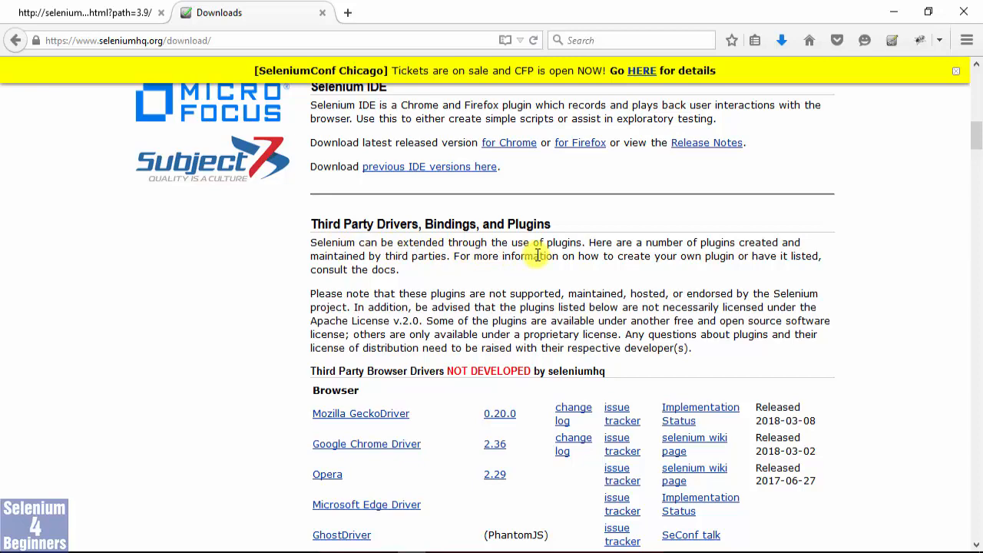
{"action": "scroll", "coordinate": [492, 249], "scroll_direction": "down", "scroll_amount": 2}
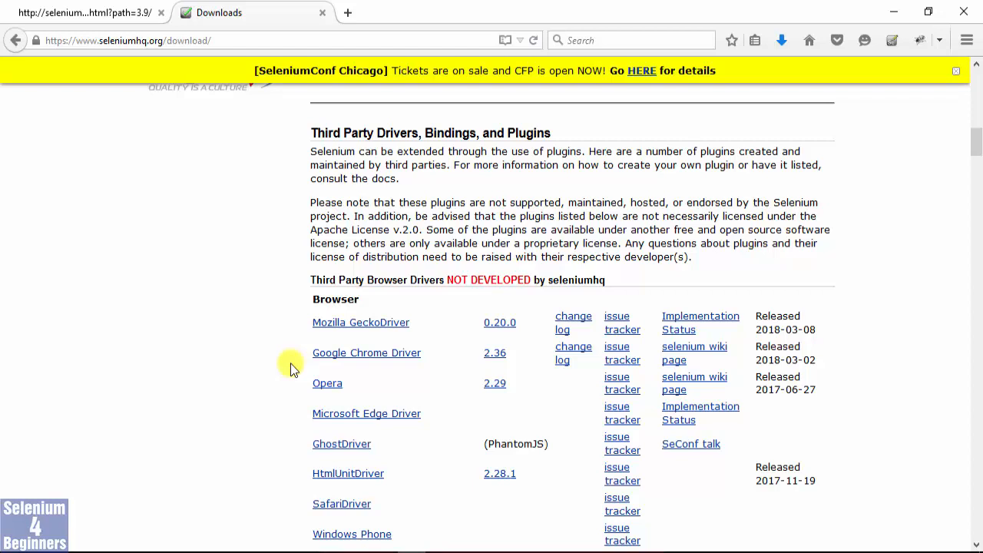
Turn on Firefox's permanent menu bar and look up where the About Firefox version information is found.
{"action": "key", "text": "alt"}
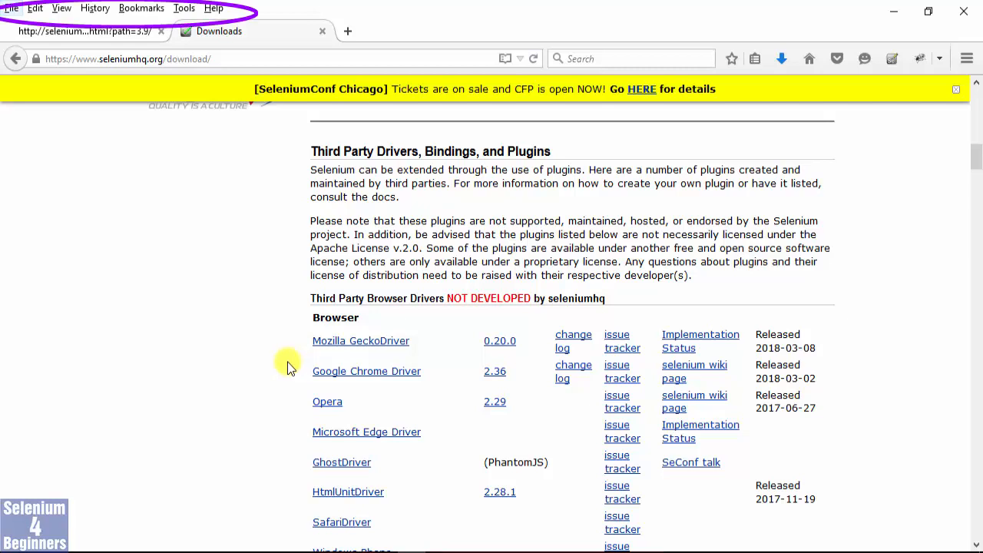
{"action": "key", "text": "alt"}
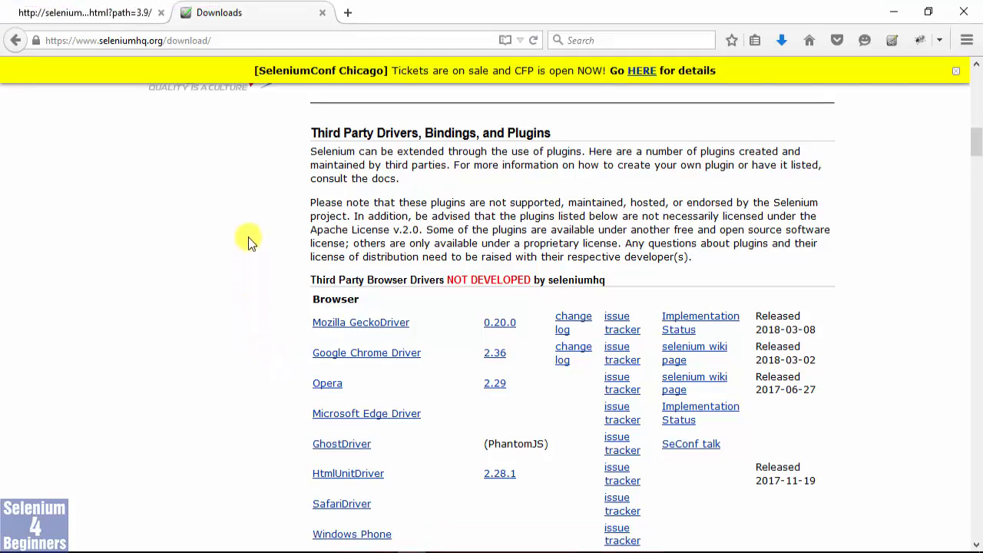
{"action": "right_click", "coordinate": [382, 16]}
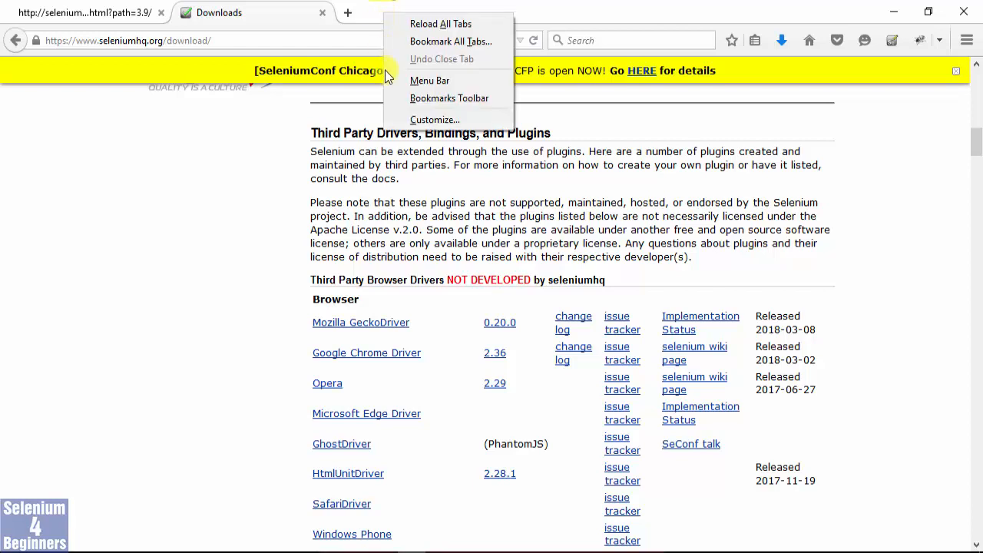
{"action": "left_click", "coordinate": [414, 81]}
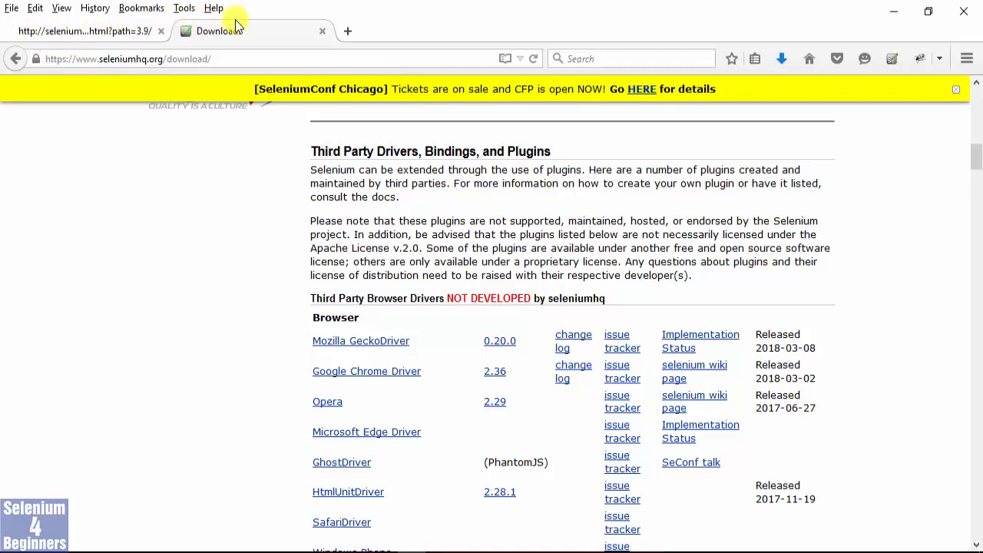
{"action": "left_click", "coordinate": [215, 9]}
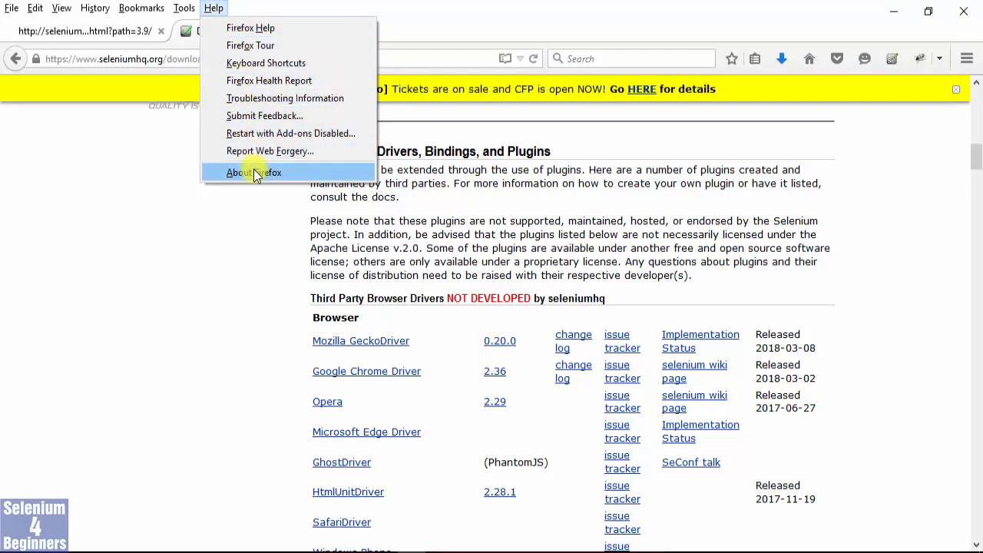
{"action": "left_click", "coordinate": [123, 254]}
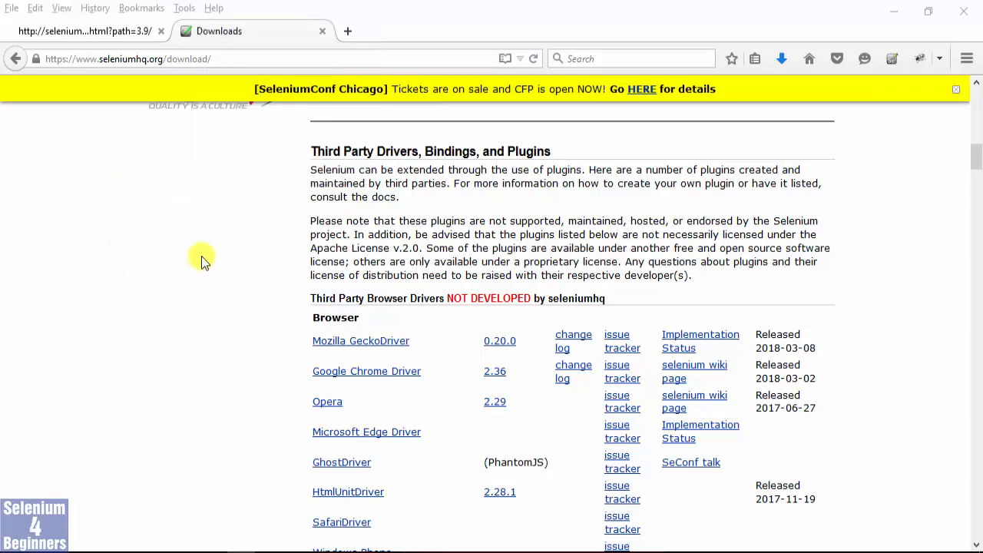
Switch to Google Chrome and open the About Google Chrome page to check the browser version.
{"action": "mouse_move", "coordinate": [436, 551]}
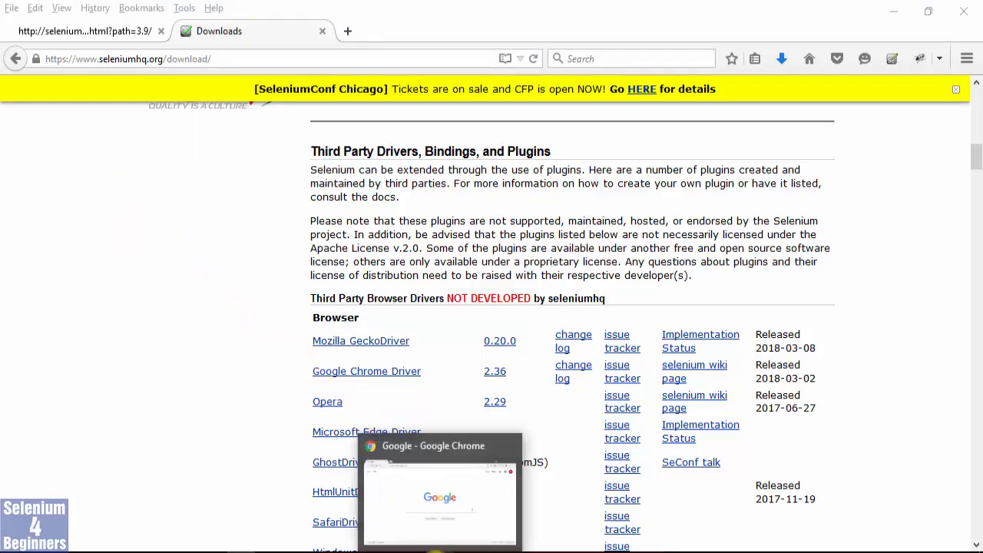
{"action": "left_click", "coordinate": [441, 522]}
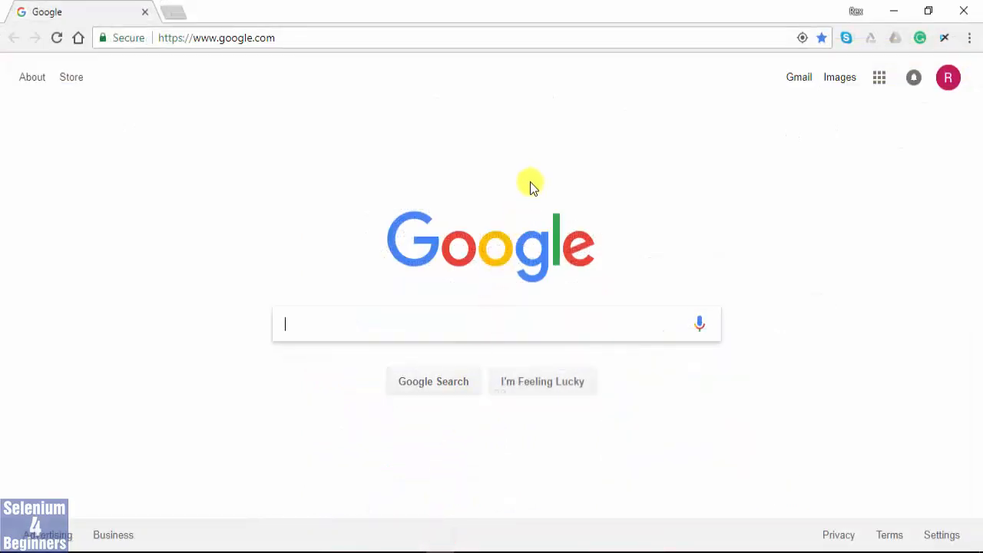
{"action": "left_click", "coordinate": [969, 42]}
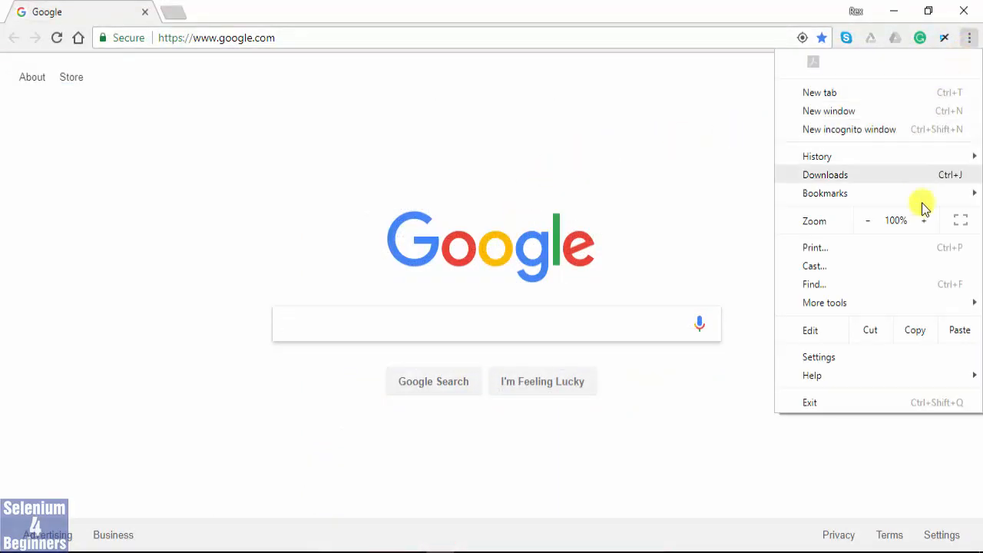
{"action": "mouse_move", "coordinate": [916, 380]}
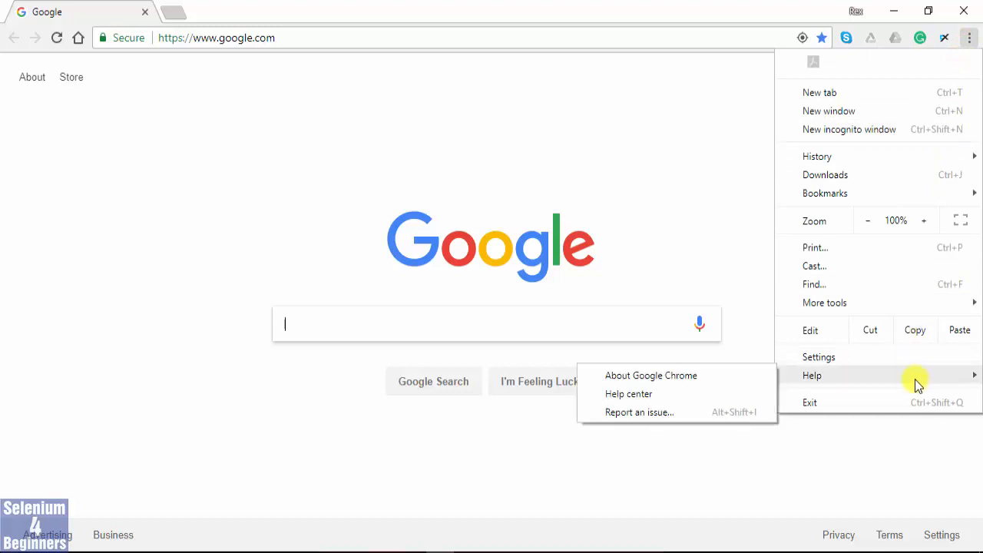
{"action": "left_click", "coordinate": [677, 374]}
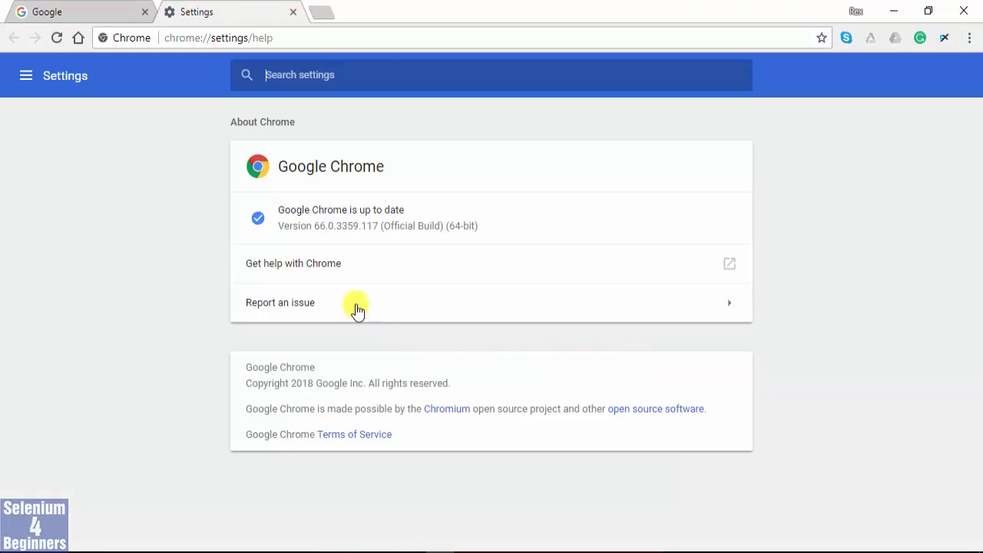
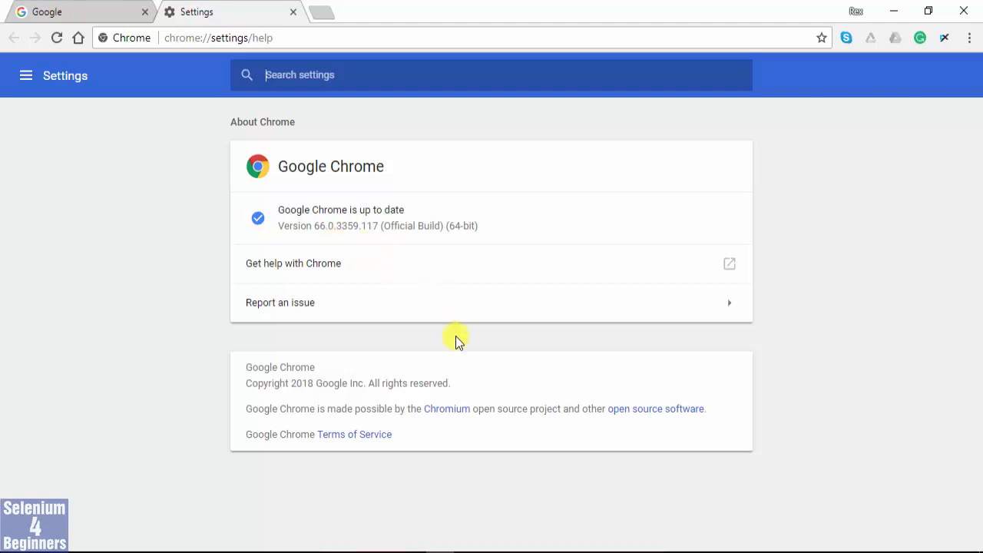
Switch to Firefox and check which Chrome versions ChromeDriver supports in the 2.36 change log and the 2.37 notes.txt, returning to the Selenium Downloads page.
{"action": "left_click", "coordinate": [408, 535]}
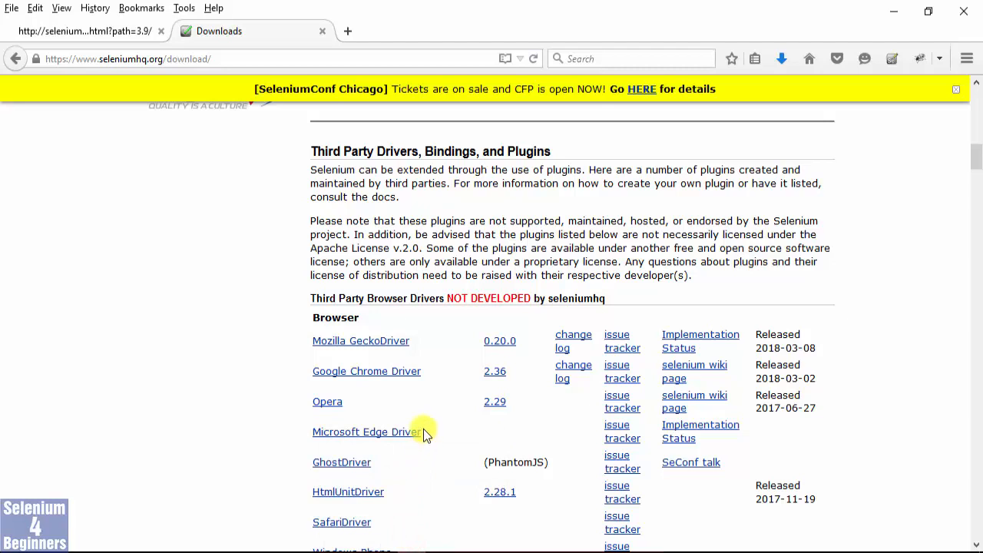
{"action": "left_click", "coordinate": [565, 378]}
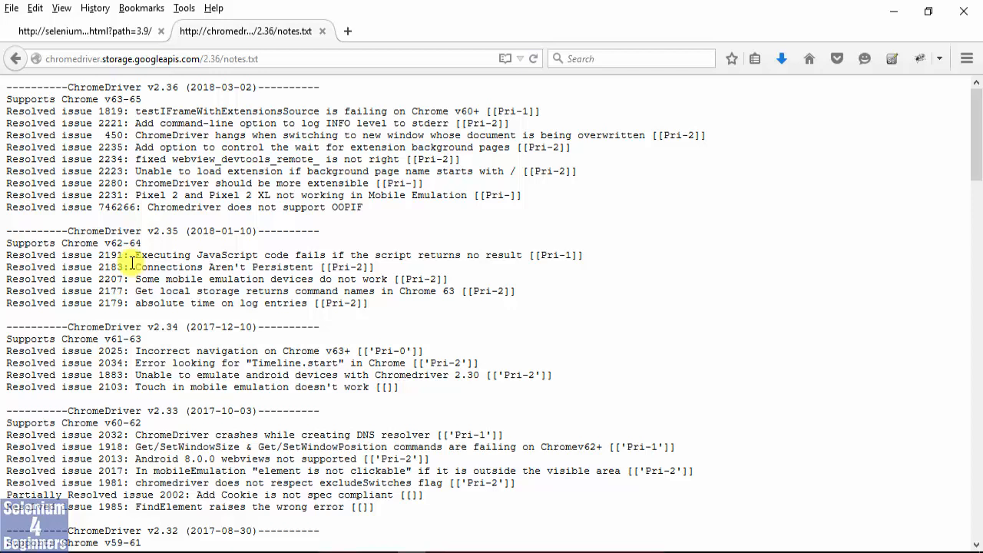
{"action": "left_click", "coordinate": [216, 59]}
{"action": "left_click", "coordinate": [215, 60]}
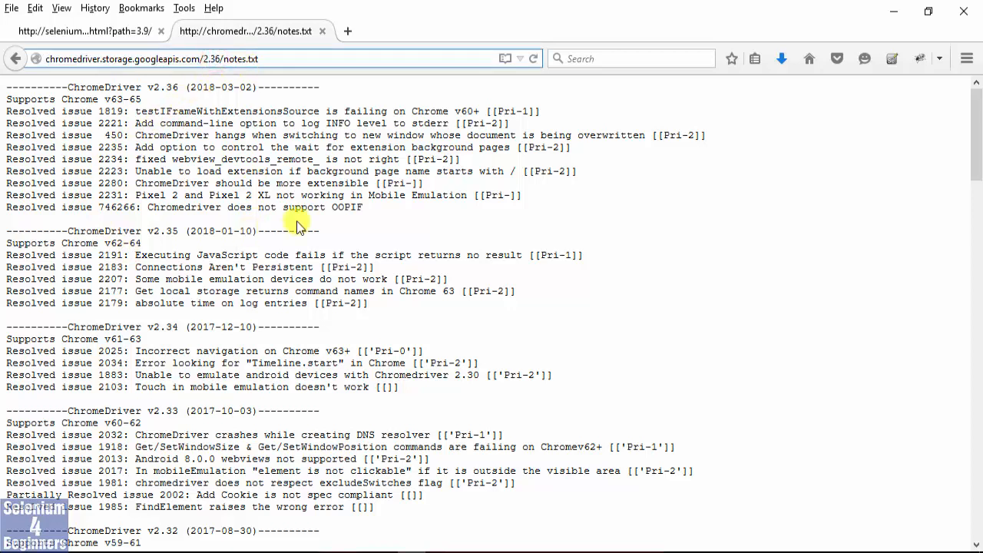
{"action": "key", "text": "Delete"}
{"action": "type", "text": "7"}
{"action": "key", "text": "Return"}
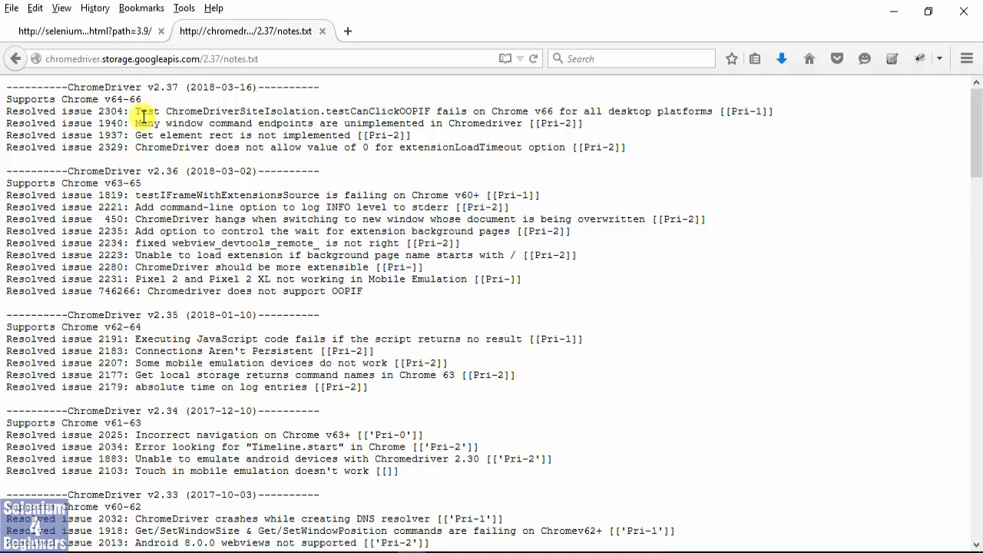
{"action": "left_click", "coordinate": [16, 59]}
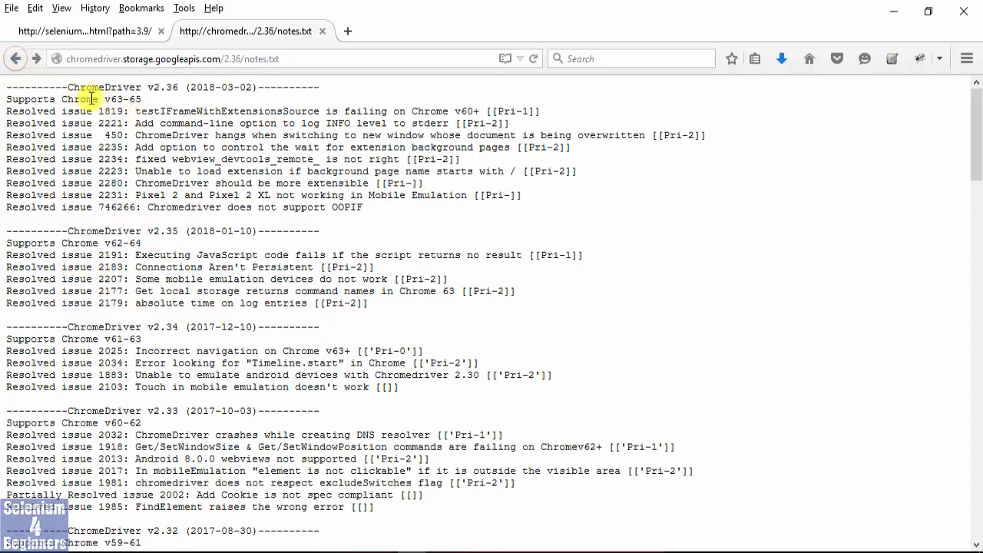
{"action": "left_click", "coordinate": [15, 59]}
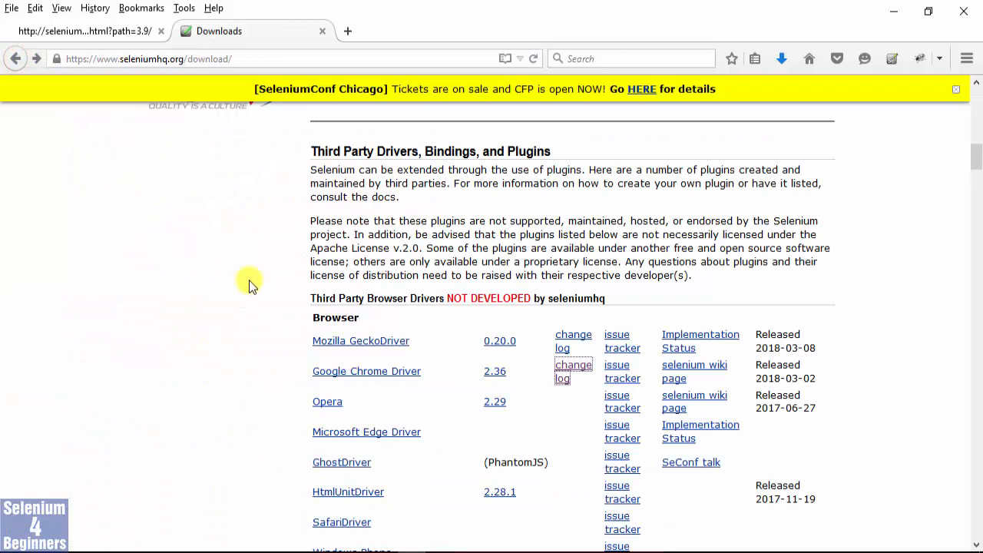
Open the ChromeDriver 2.36 index, change the address path to 2.37, and save chromedriver_win32.zip from that index.
{"action": "left_click", "coordinate": [494, 373]}
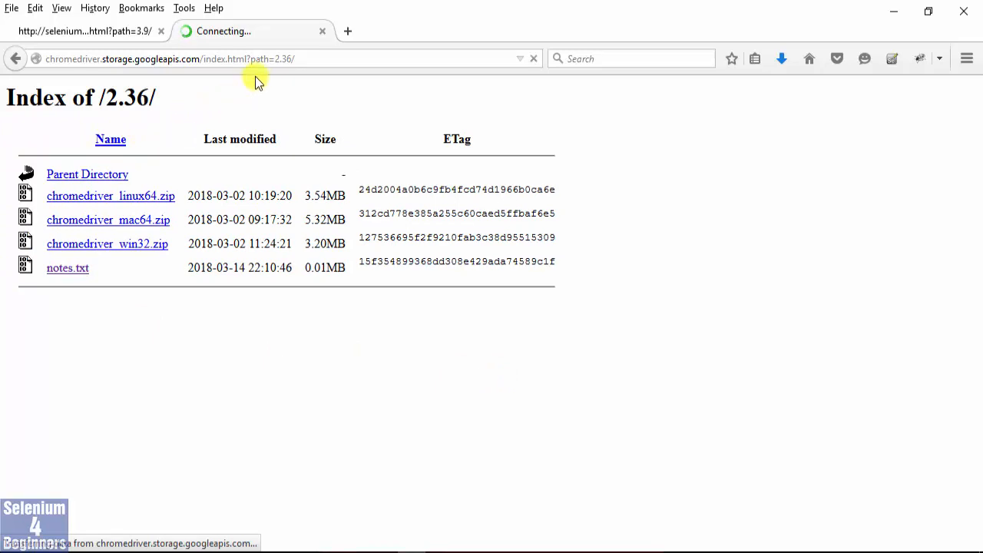
{"action": "left_click", "coordinate": [286, 58]}
{"action": "double_click", "coordinate": [286, 58]}
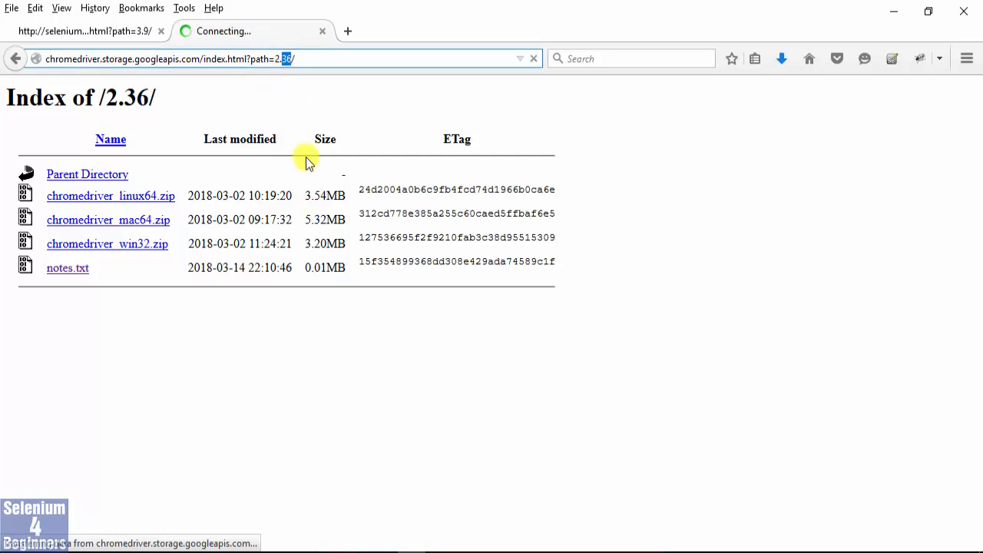
{"action": "type", "text": "37"}
{"action": "key", "text": "Return"}
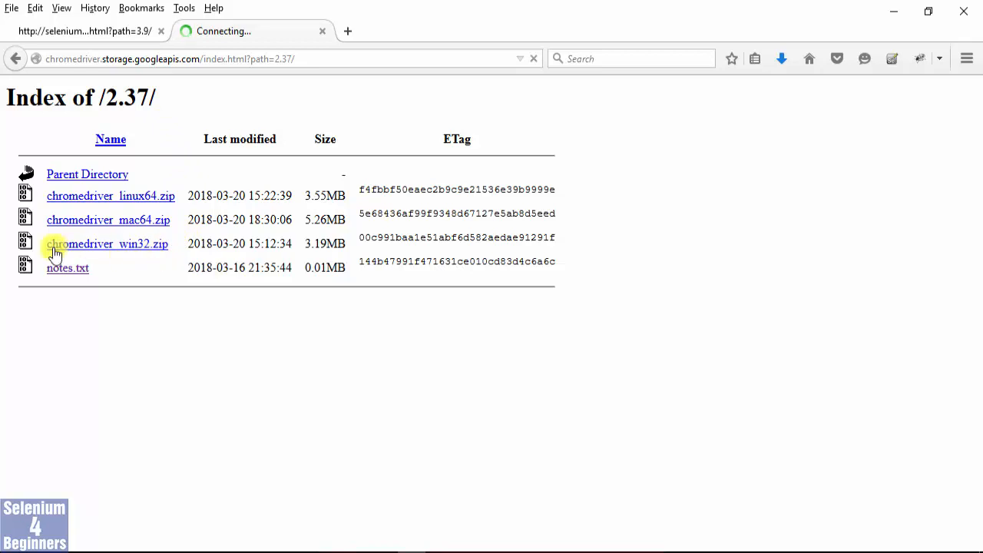
{"action": "left_click", "coordinate": [142, 247]}
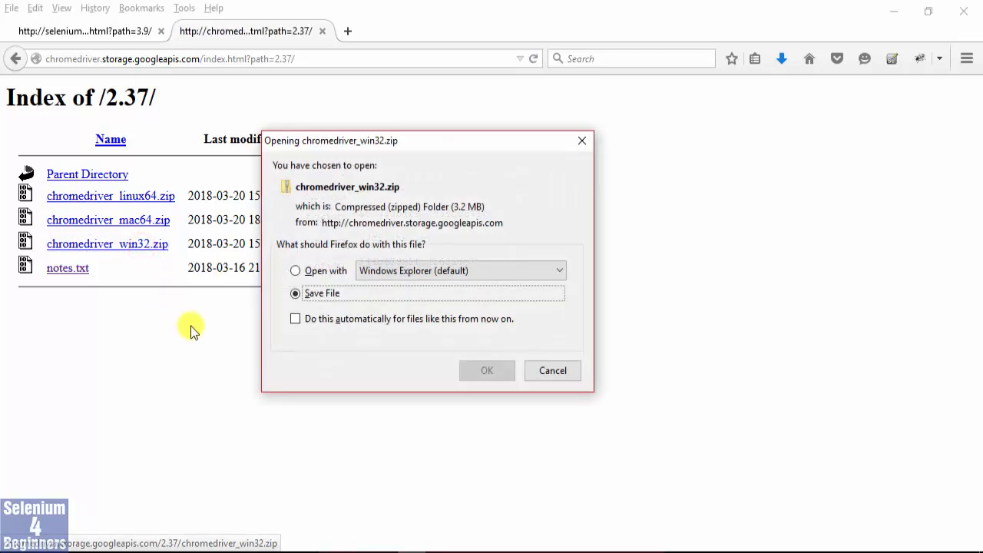
{"action": "left_click", "coordinate": [470, 369]}
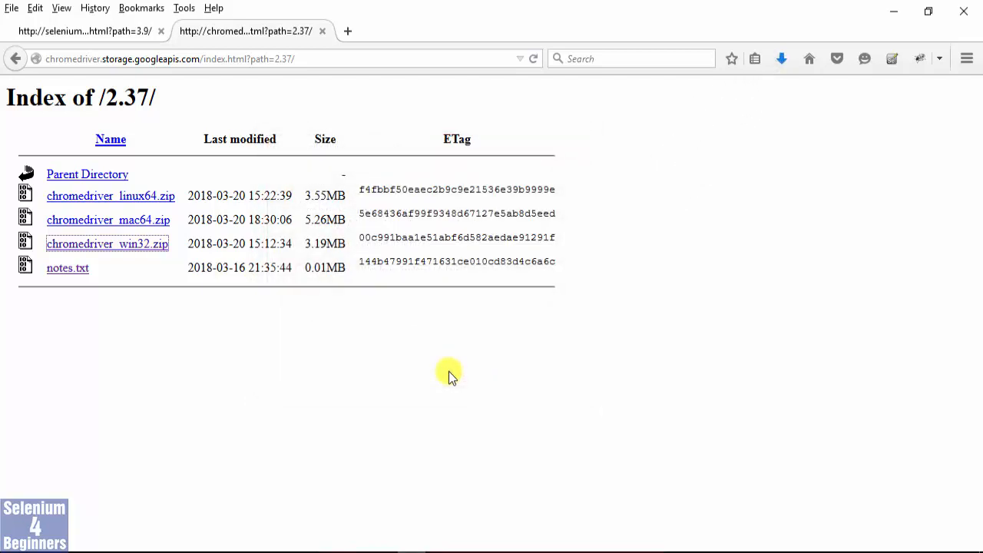
Reopen the Selenium Downloads page in a new tab from the saved Selenium Download Google search, and open the Mozilla GeckoDriver 0.20.0 link.
{"action": "left_click", "coordinate": [16, 58]}
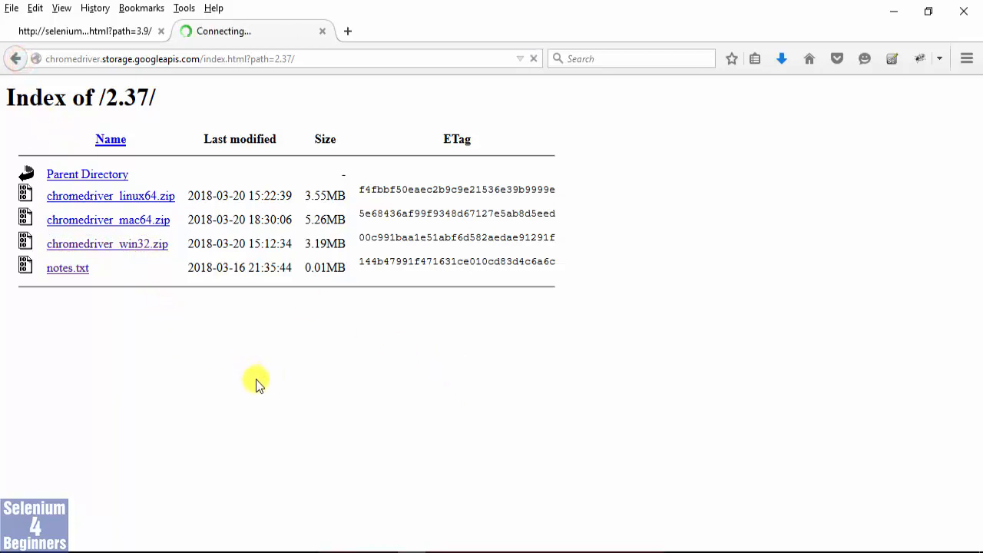
{"action": "left_click", "coordinate": [349, 34]}
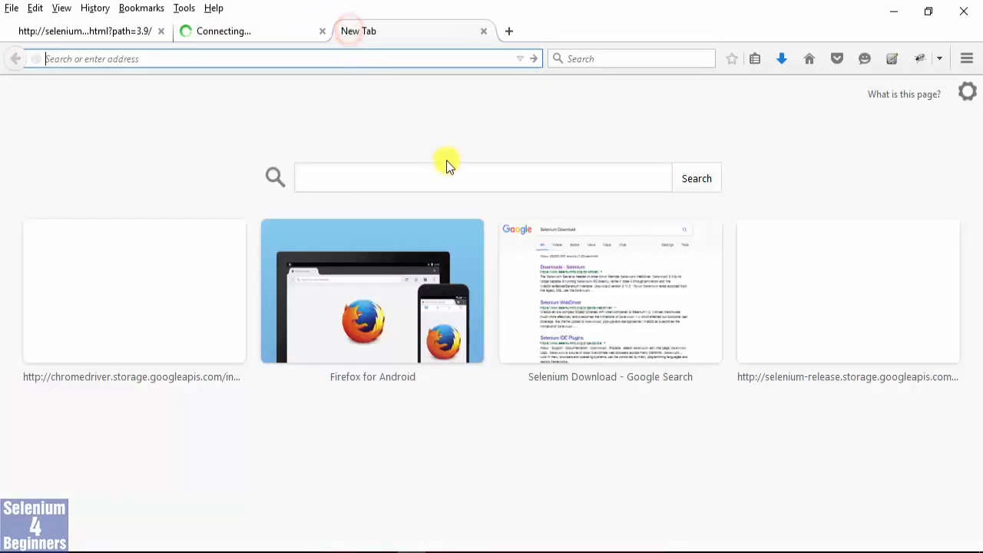
{"action": "left_click", "coordinate": [590, 292]}
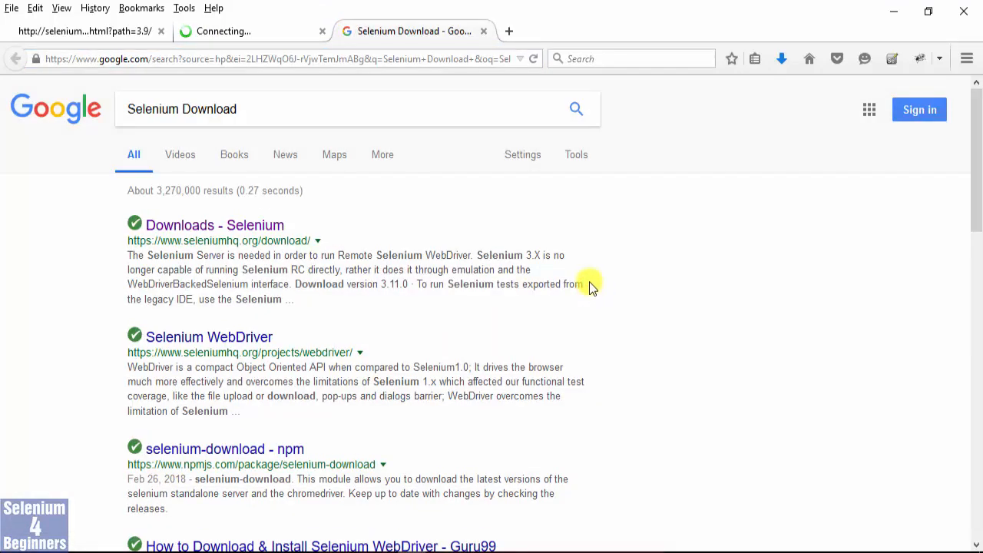
{"action": "left_click", "coordinate": [175, 224]}
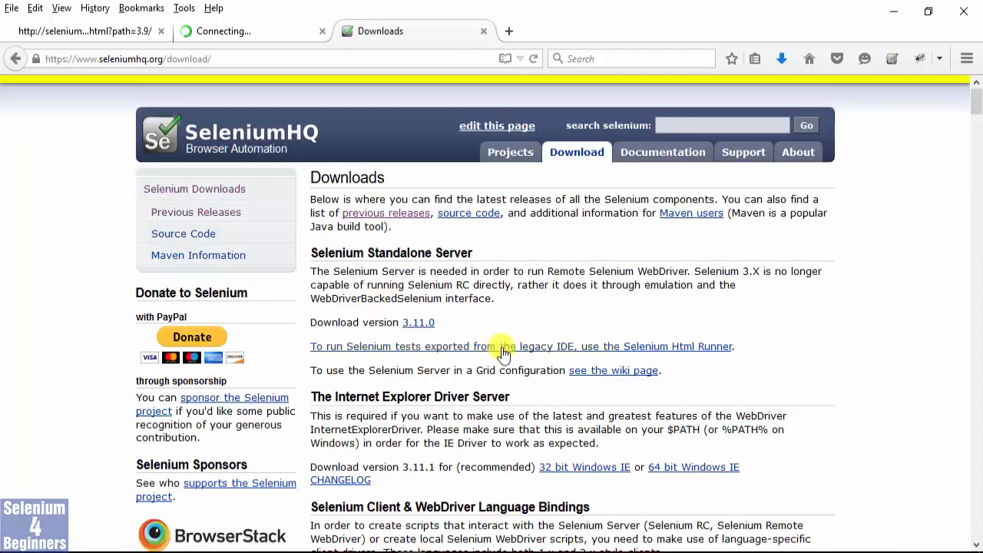
{"action": "scroll", "coordinate": [504, 351], "scroll_direction": "down", "scroll_amount": 10}
{"action": "scroll", "coordinate": [506, 354], "scroll_direction": "down", "scroll_amount": 15}
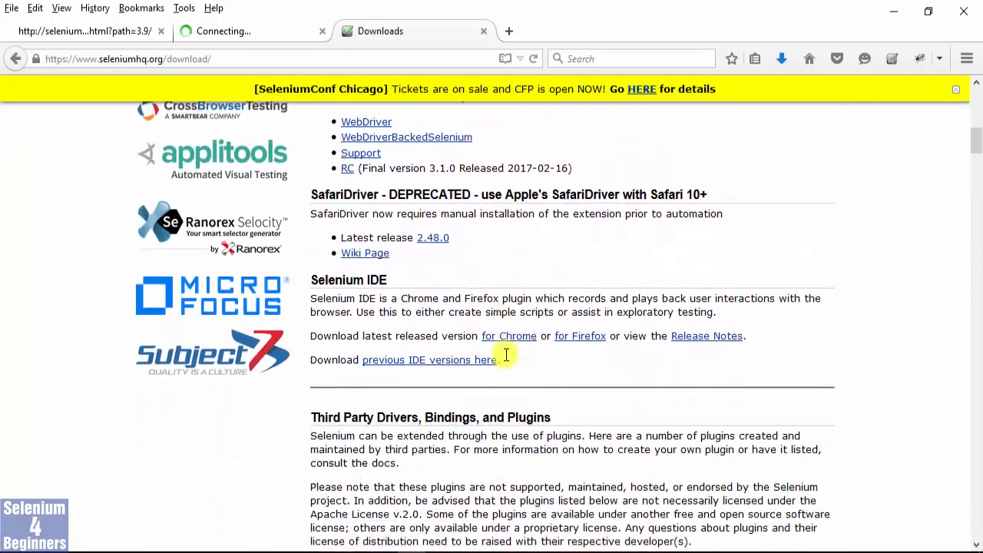
{"action": "scroll", "coordinate": [504, 354], "scroll_direction": "down", "scroll_amount": 2}
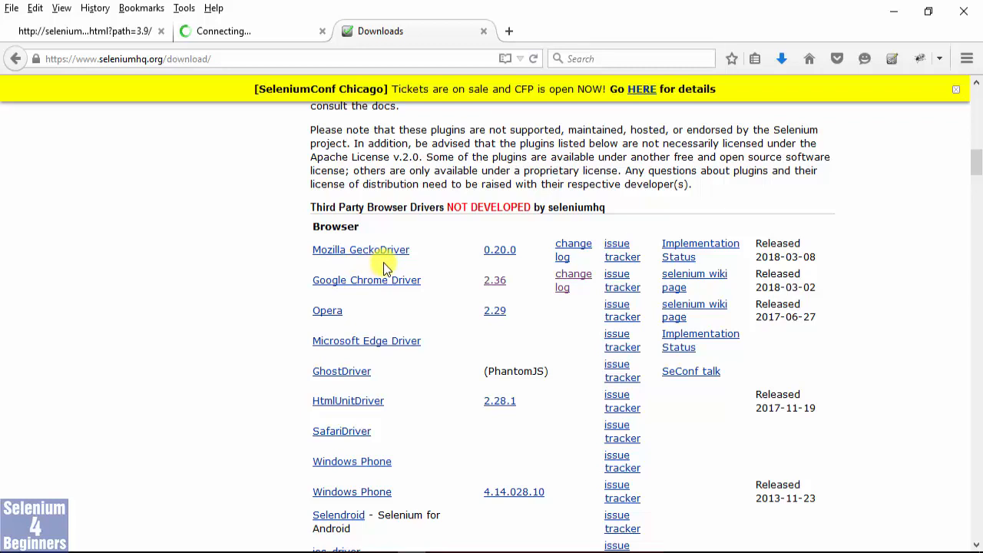
{"action": "left_click", "coordinate": [495, 253]}
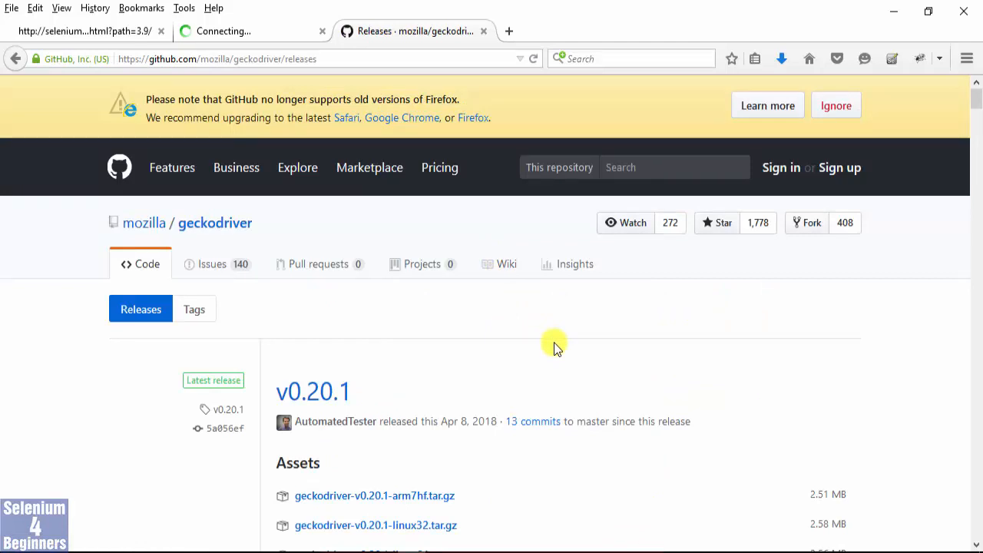
Find the v0.19.0 release on the geckodriver releases page and save geckodriver-v0.19.0-win64.zip.
{"action": "scroll", "coordinate": [557, 347], "scroll_direction": "down", "scroll_amount": 5}
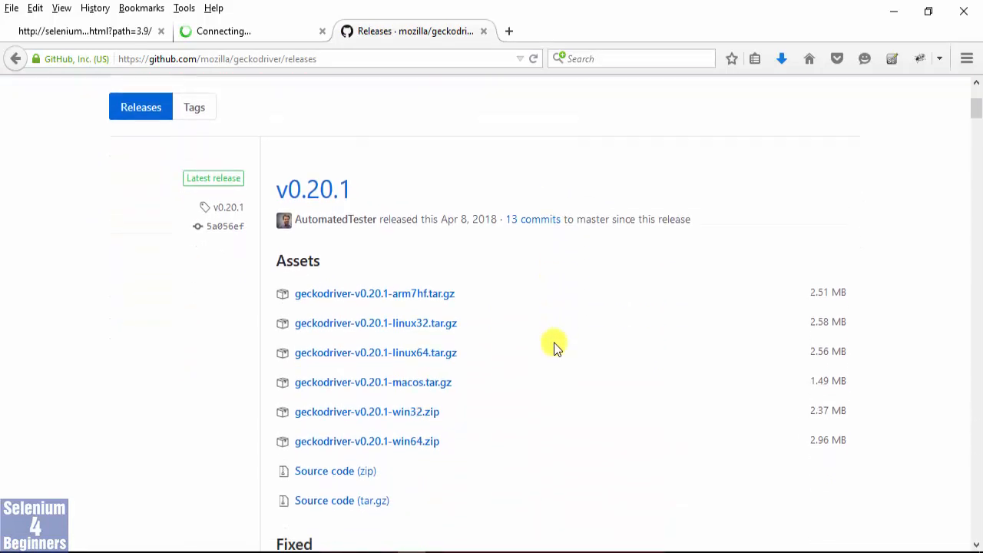
{"action": "scroll", "coordinate": [555, 345], "scroll_direction": "down", "scroll_amount": 3}
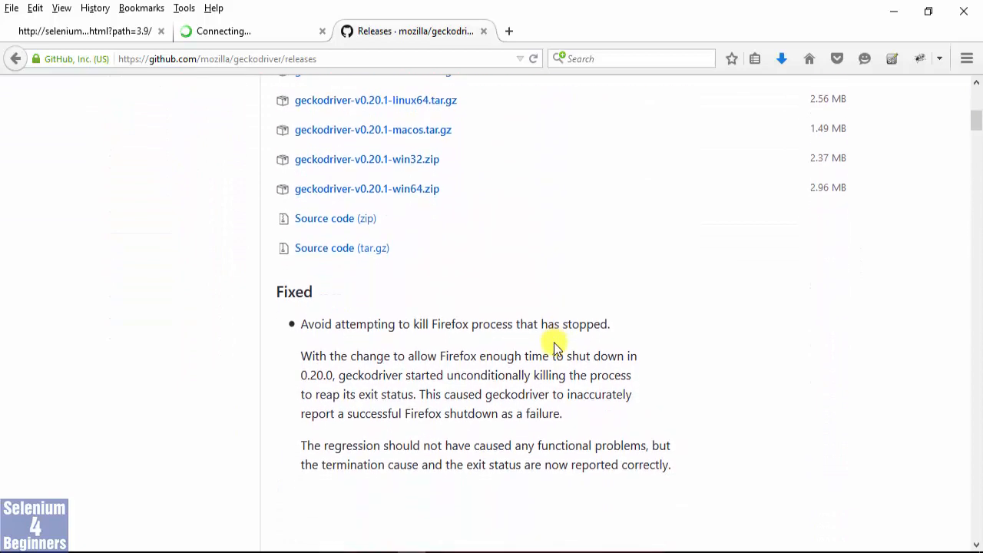
{"action": "scroll", "coordinate": [555, 345], "scroll_direction": "down", "scroll_amount": 3}
{"action": "scroll", "coordinate": [555, 346], "scroll_direction": "down", "scroll_amount": 3}
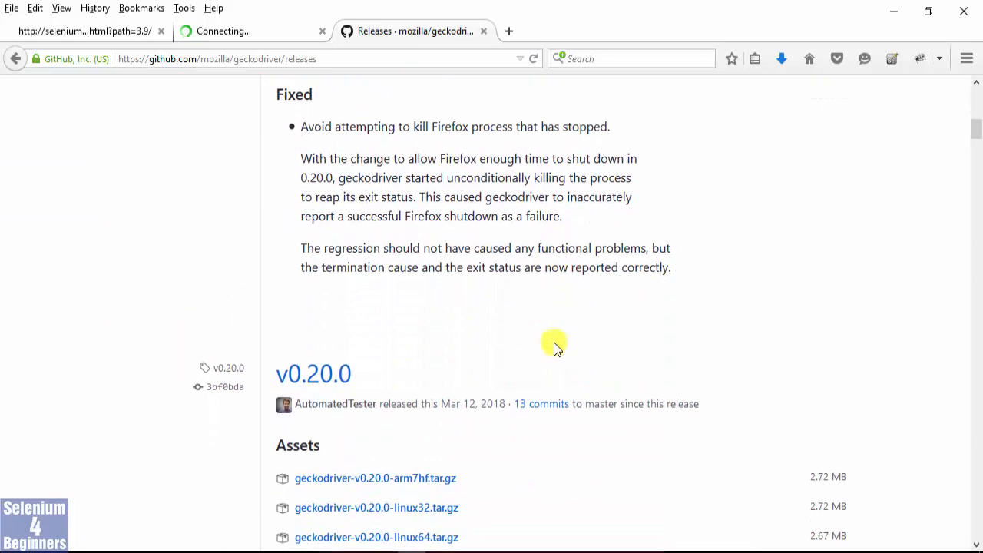
{"action": "scroll", "coordinate": [555, 346], "scroll_direction": "down", "scroll_amount": 1}
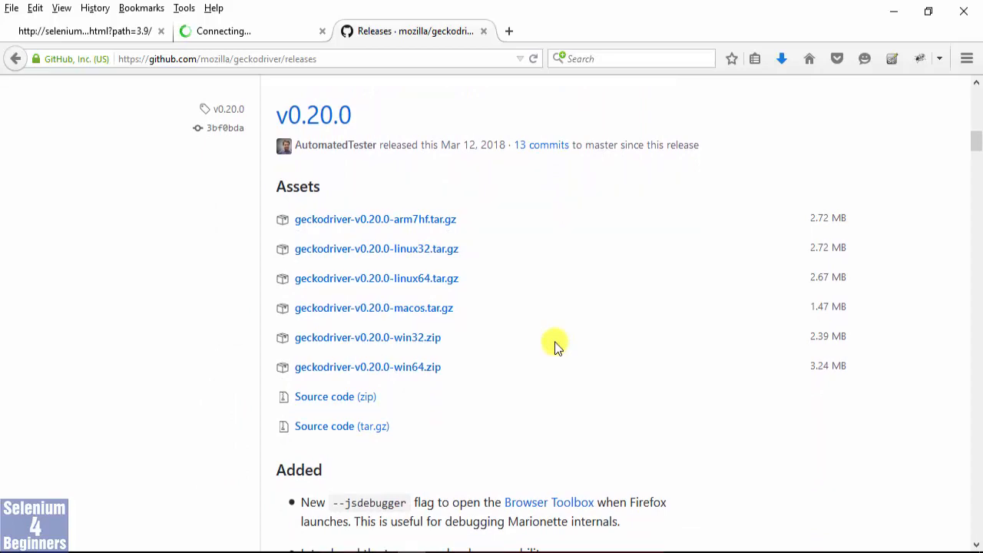
{"action": "scroll", "coordinate": [555, 345], "scroll_direction": "down", "scroll_amount": 8}
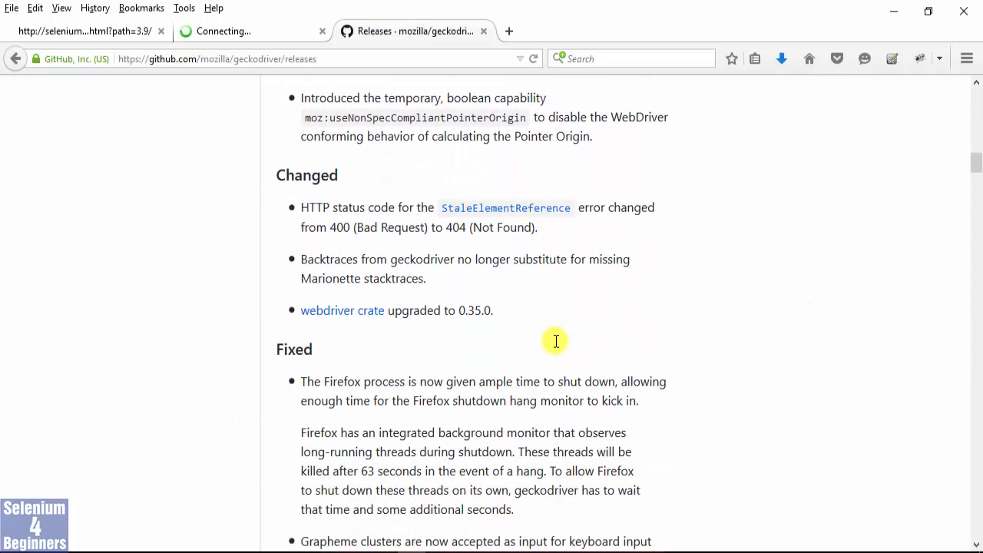
{"action": "scroll", "coordinate": [555, 345], "scroll_direction": "down", "scroll_amount": 9}
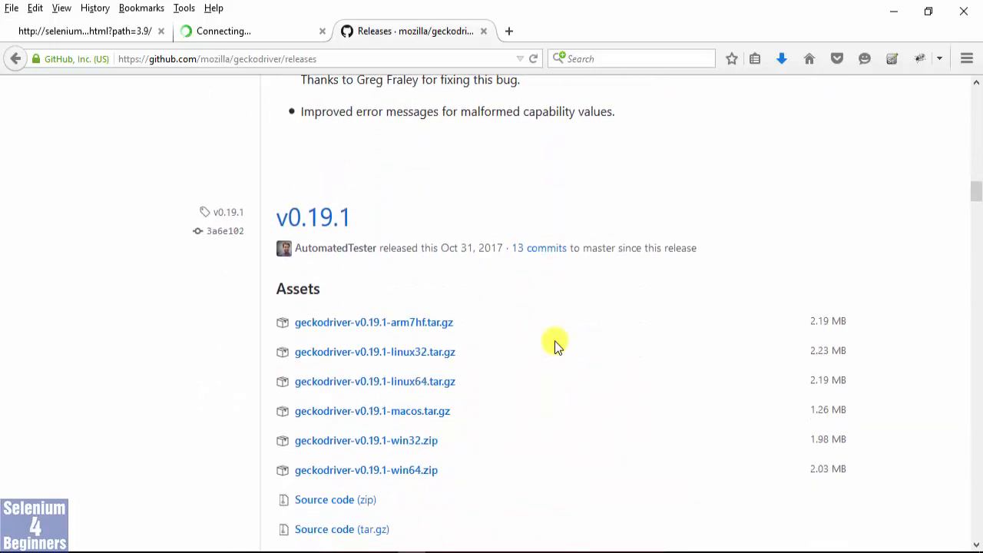
{"action": "scroll", "coordinate": [555, 346], "scroll_direction": "down", "scroll_amount": 9}
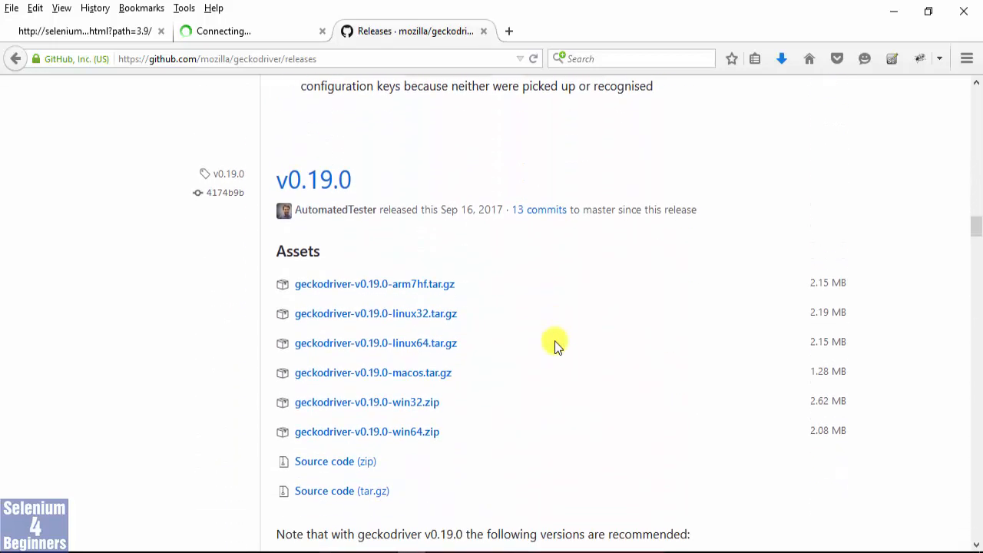
{"action": "scroll", "coordinate": [556, 346], "scroll_direction": "down", "scroll_amount": 1}
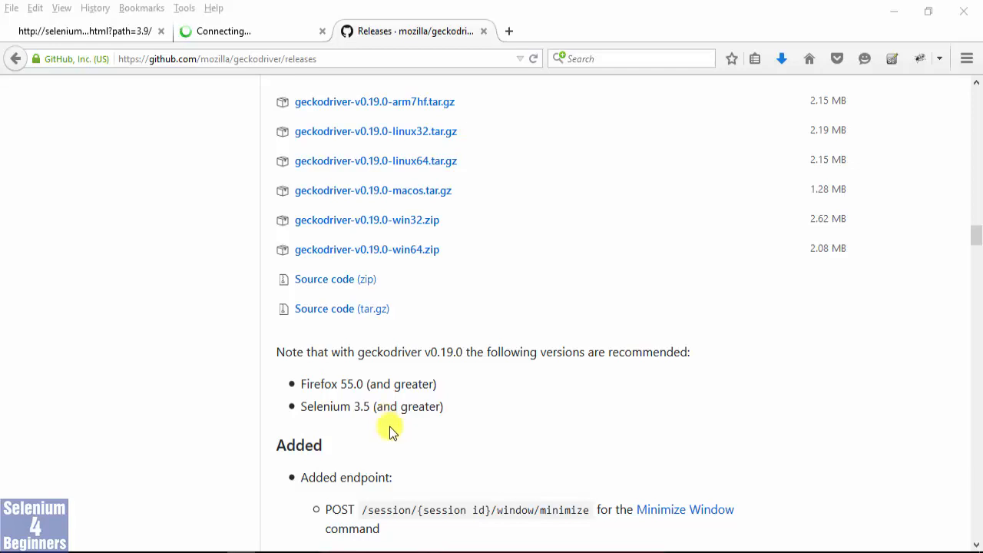
{"action": "left_click", "coordinate": [430, 254]}
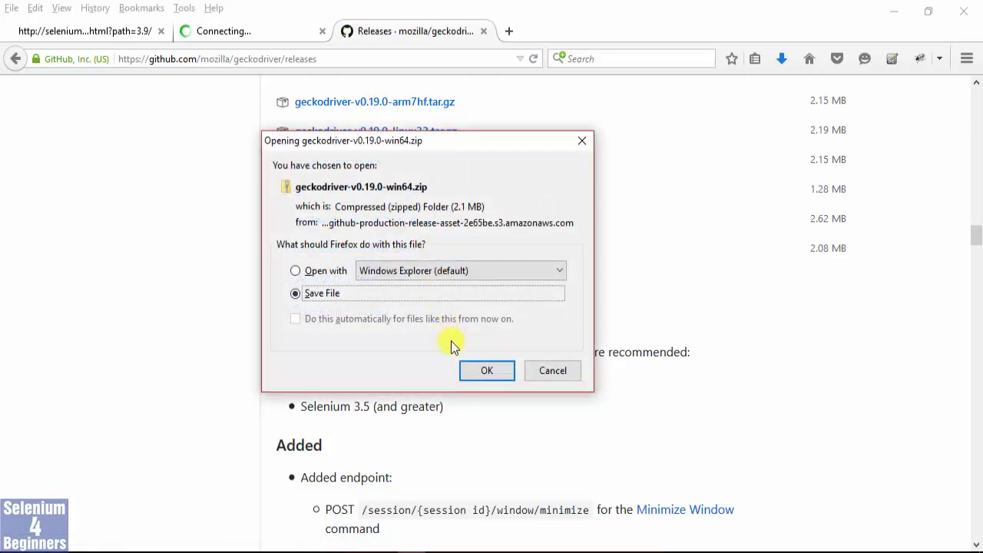
{"action": "left_click", "coordinate": [490, 370]}
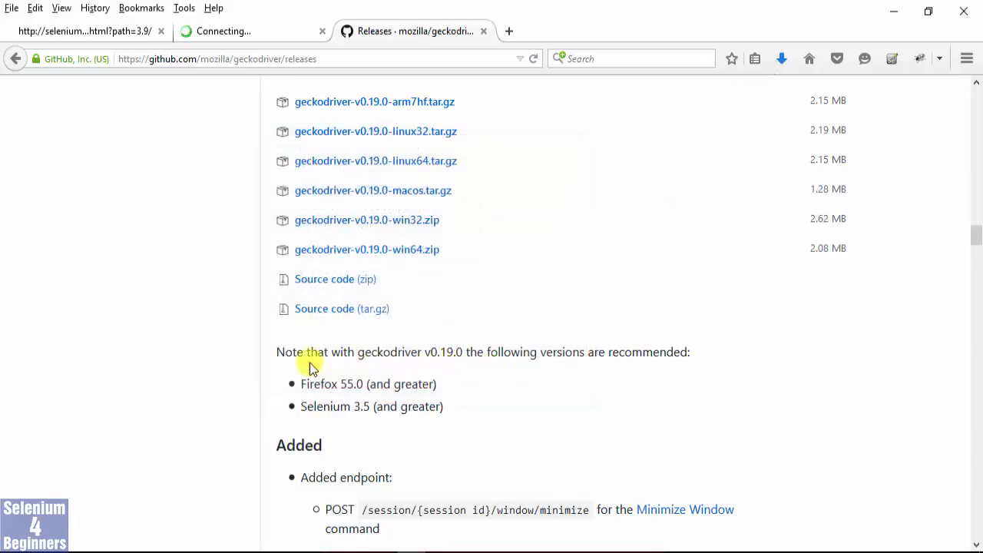
Switch to the Downloads folder in File Explorer, maximize its window, and select the IEDriverServer, chromedriver and geckodriver zip files.
{"action": "mouse_move", "coordinate": [152, 548]}
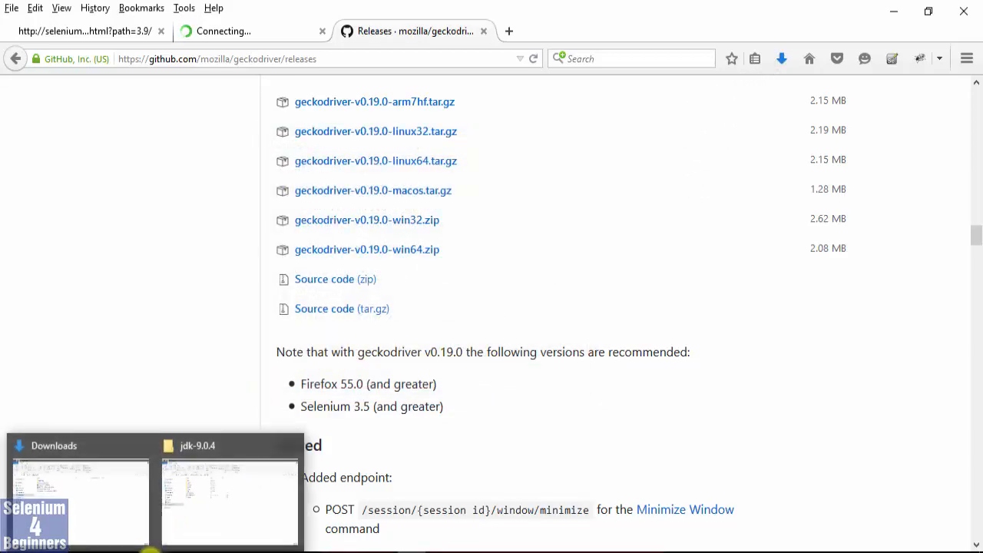
{"action": "left_click", "coordinate": [104, 530]}
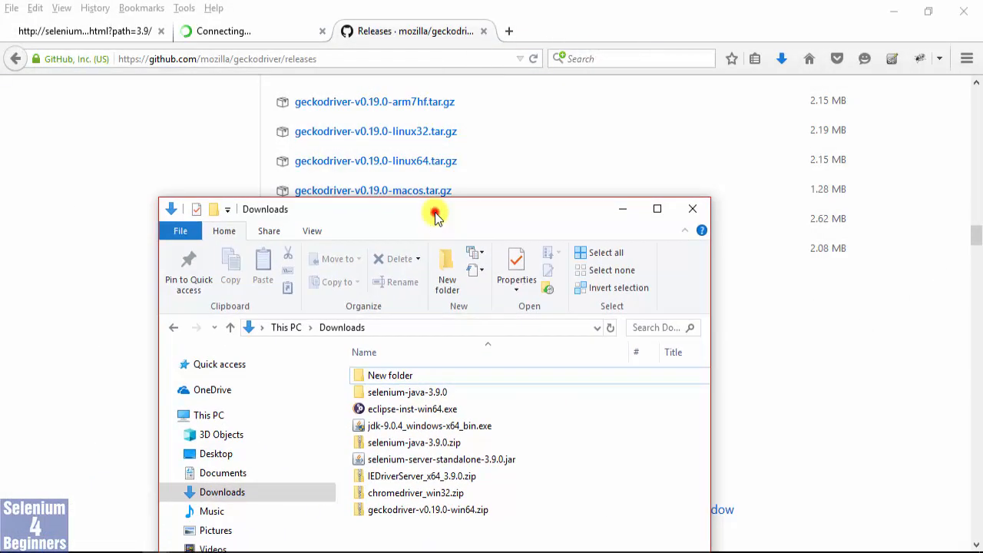
{"action": "double_click", "coordinate": [435, 213]}
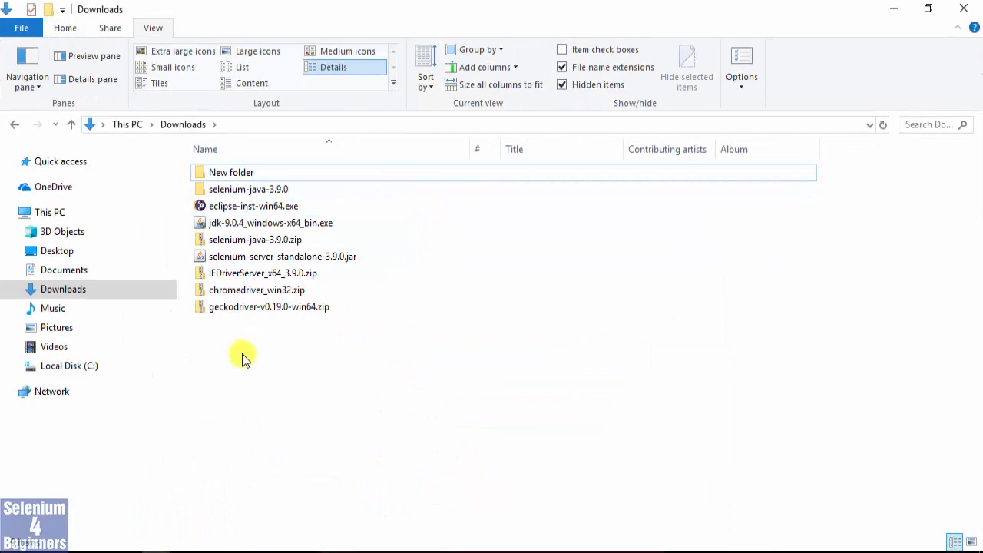
{"action": "left_click", "coordinate": [238, 273]}
{"action": "left_click", "coordinate": [240, 309], "text": "shift"}
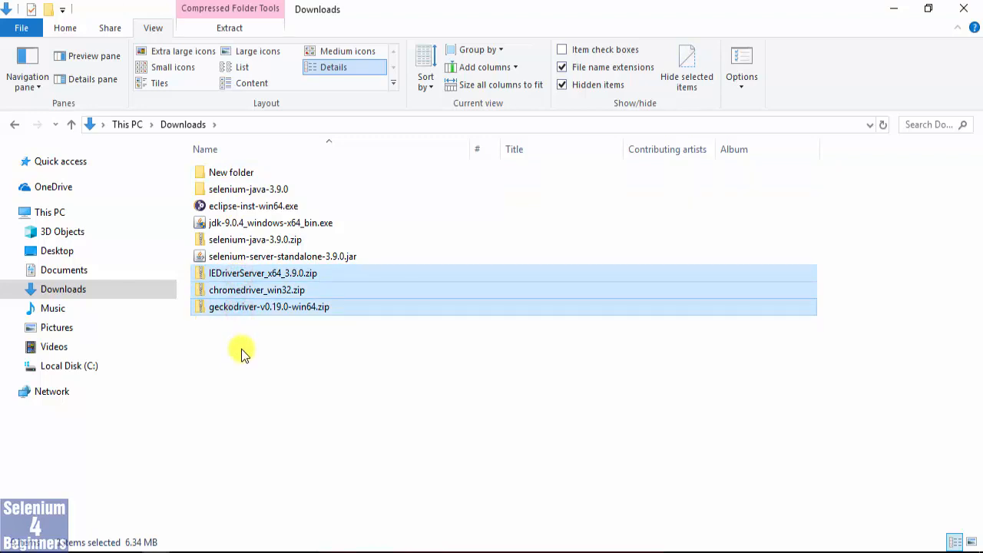
Create a new folder named Drivers in the Downloads folder.
{"action": "right_click", "coordinate": [241, 349]}
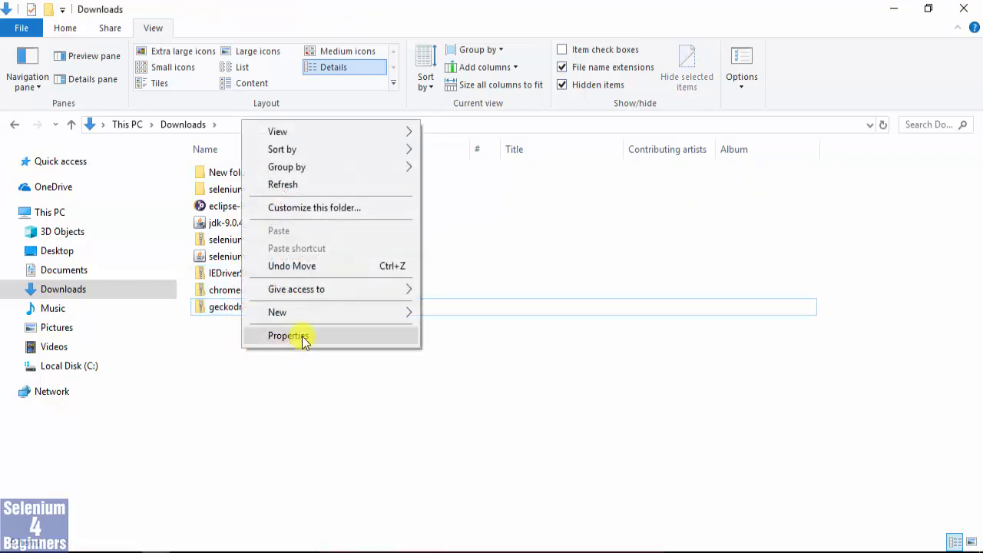
{"action": "mouse_move", "coordinate": [318, 313]}
{"action": "left_click", "coordinate": [447, 311]}
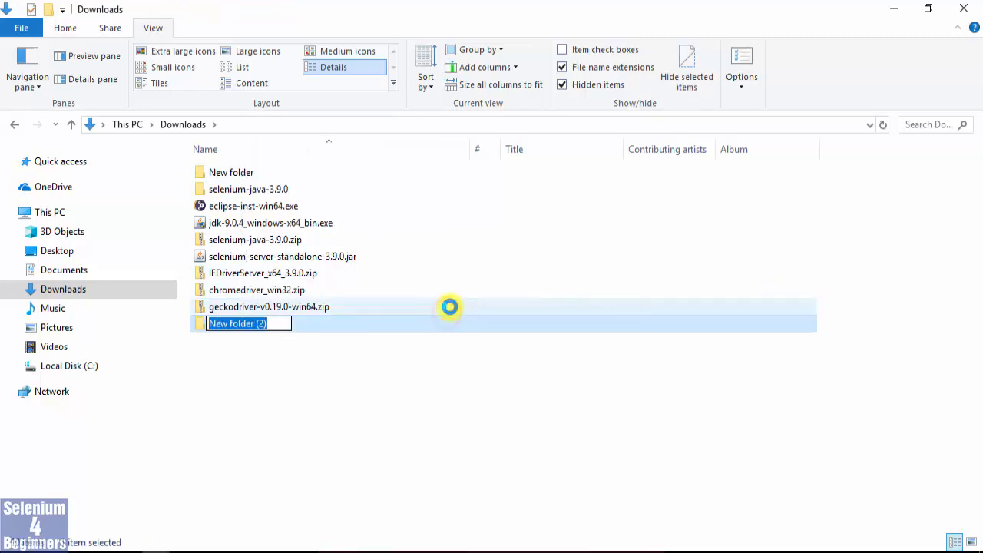
{"action": "type", "text": "Drivers"}
{"action": "key", "text": "Return"}
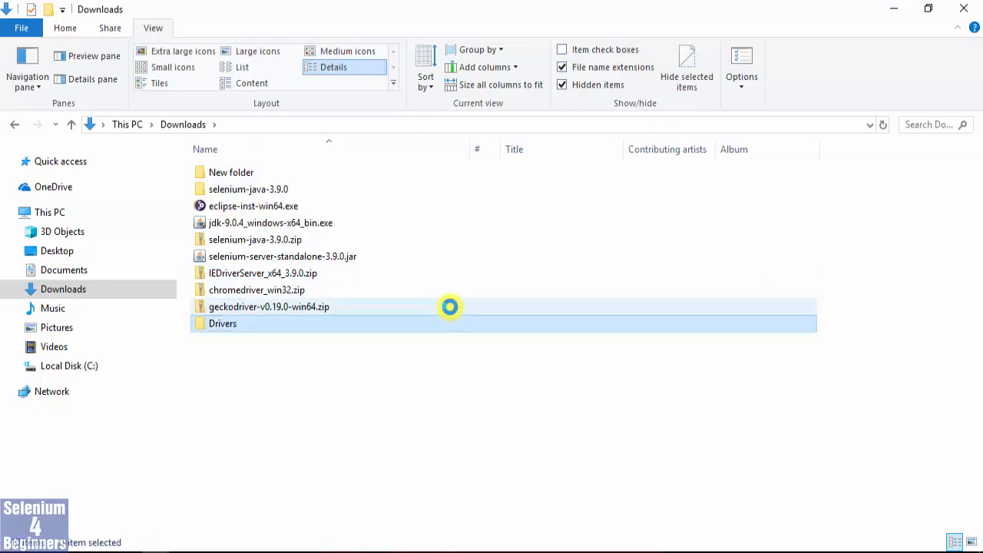
Move the IEDriverServer, chromedriver and geckodriver zip files into the Drivers folder and open that folder.
{"action": "left_click", "coordinate": [227, 272]}
{"action": "left_click", "coordinate": [227, 307], "text": "shift"}
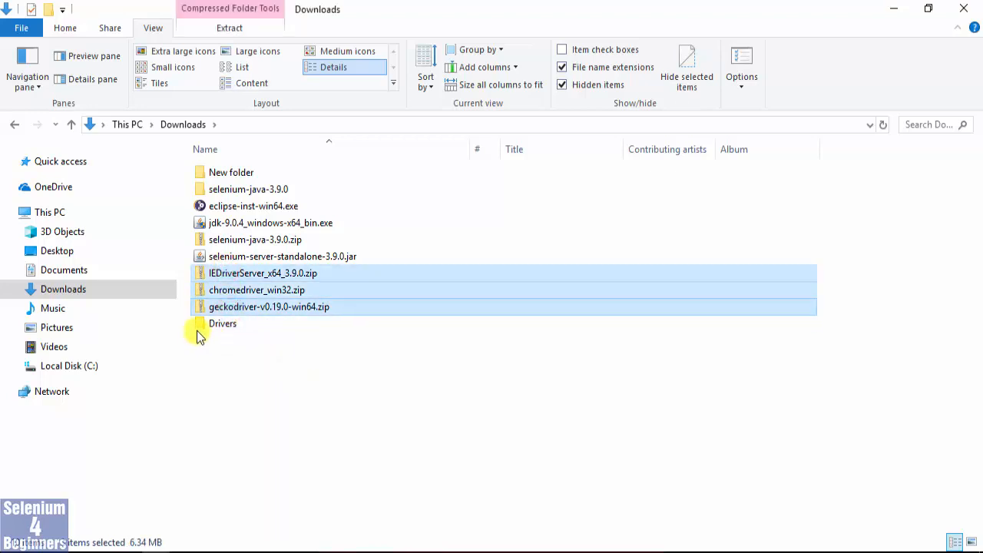
{"action": "left_click_drag", "start_coordinate": [202, 308], "coordinate": [206, 324]}
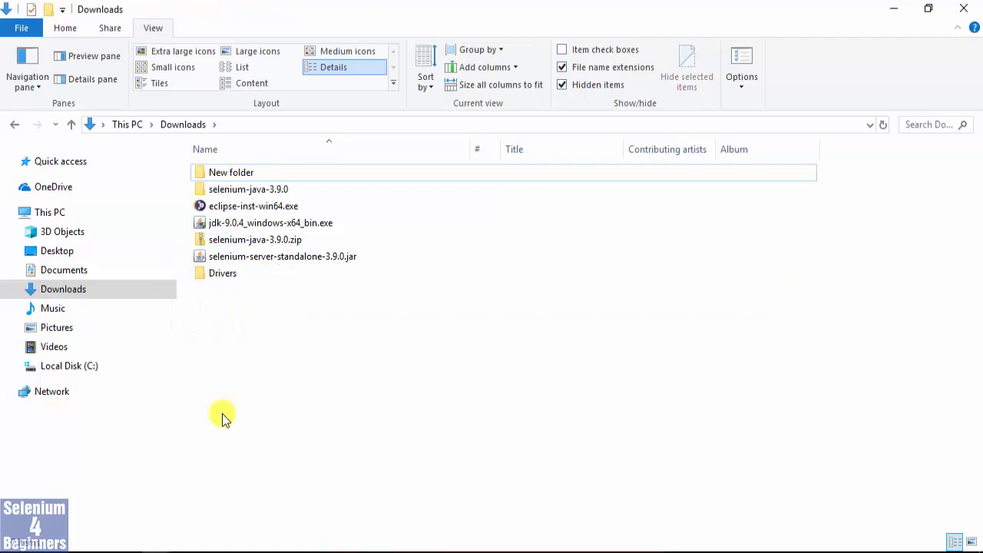
{"action": "double_click", "coordinate": [198, 274]}
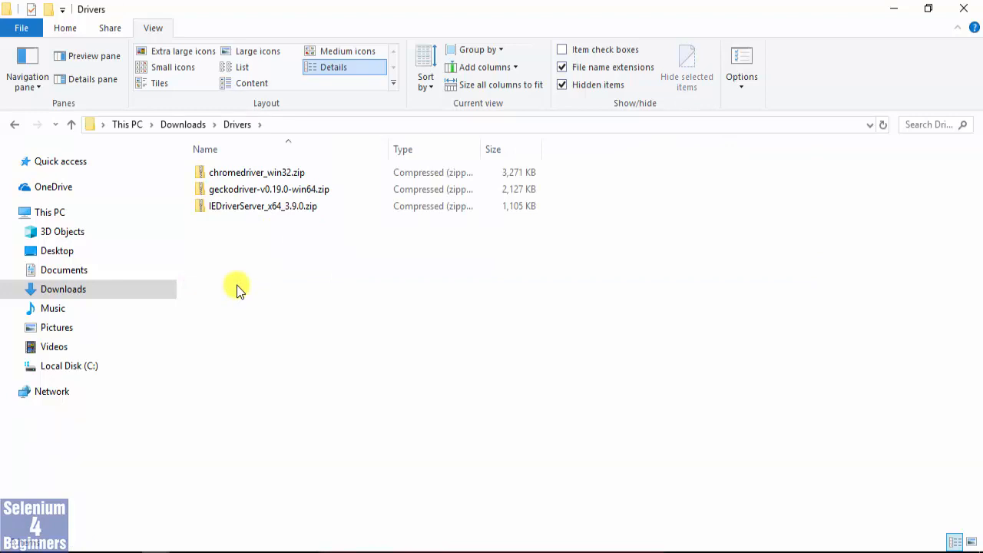
Copy IEDriverServer.exe out of IEDriverServer_x64_3.9.0.zip and paste it into the Drivers folder.
{"action": "right_click", "coordinate": [241, 208]}
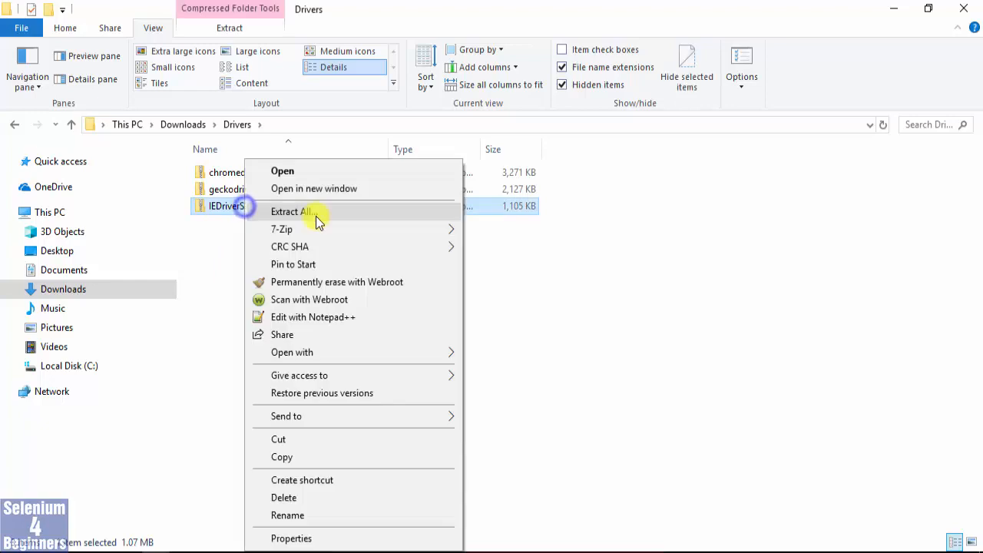
{"action": "left_click", "coordinate": [192, 250]}
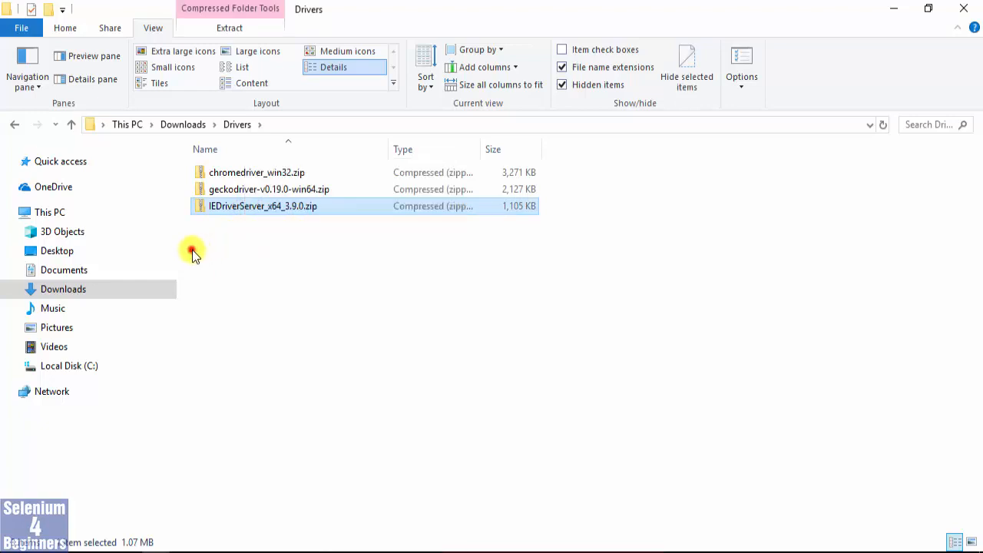
{"action": "double_click", "coordinate": [199, 207]}
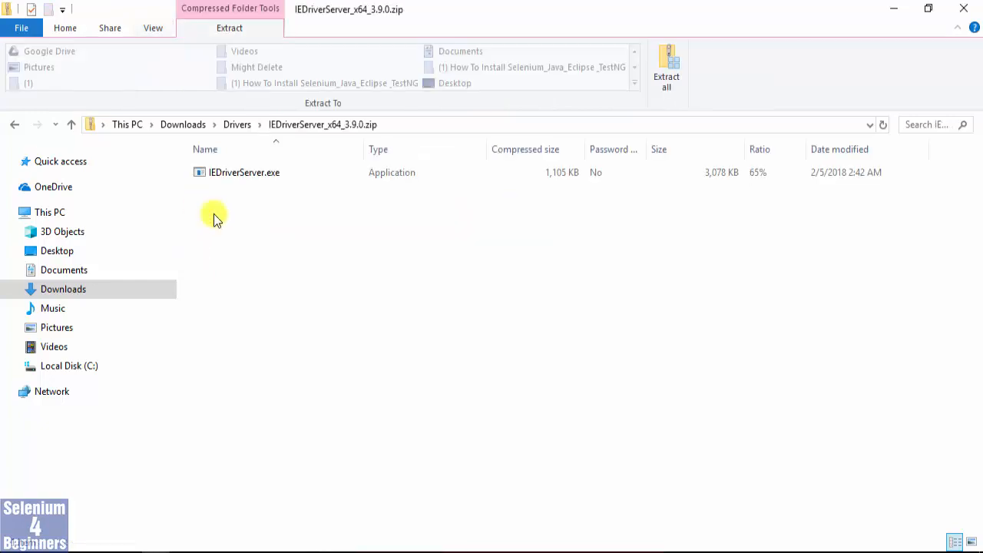
{"action": "right_click", "coordinate": [213, 173]}
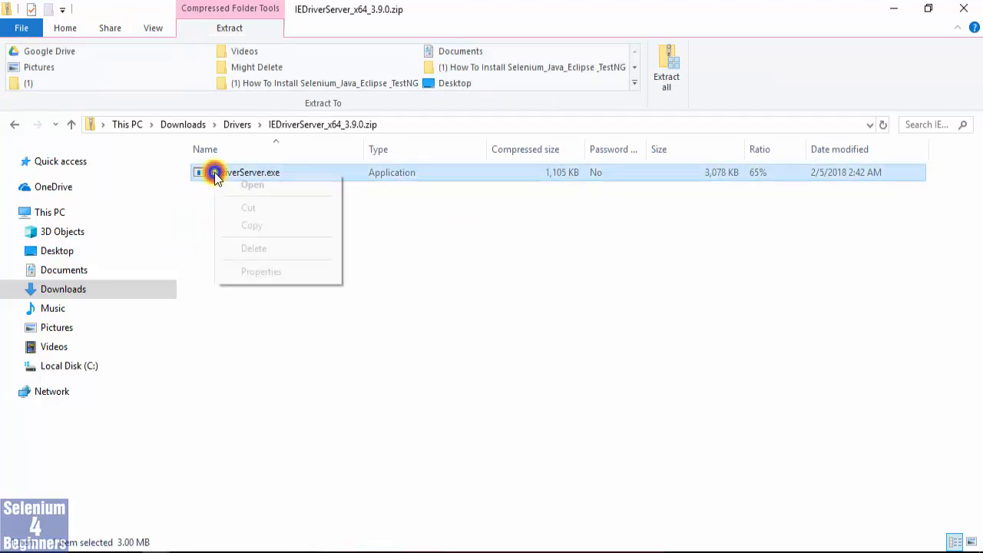
{"action": "left_click", "coordinate": [261, 224]}
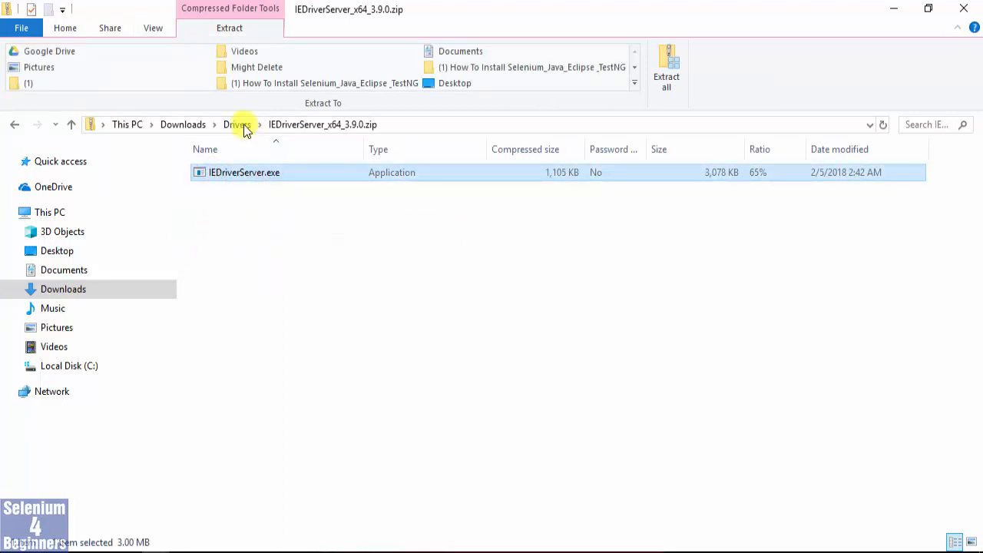
{"action": "left_click", "coordinate": [240, 125]}
{"action": "left_click", "coordinate": [245, 253]}
{"action": "key", "text": "ctrl+v"}
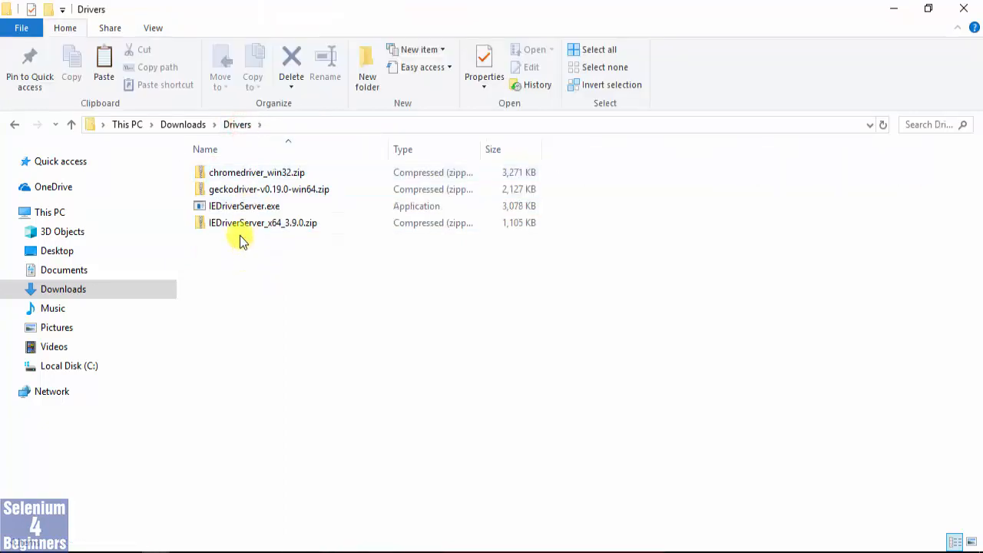
Copy geckodriver.exe out of geckodriver-v0.19.0-win64.zip and paste it into the Drivers folder.
{"action": "double_click", "coordinate": [204, 190]}
{"action": "left_click", "coordinate": [215, 177]}
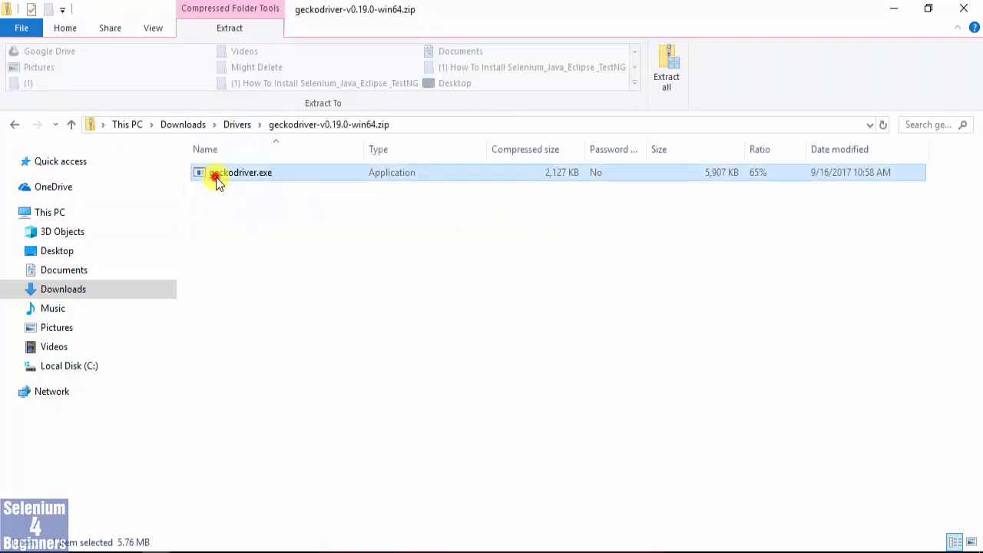
{"action": "left_click", "coordinate": [237, 125]}
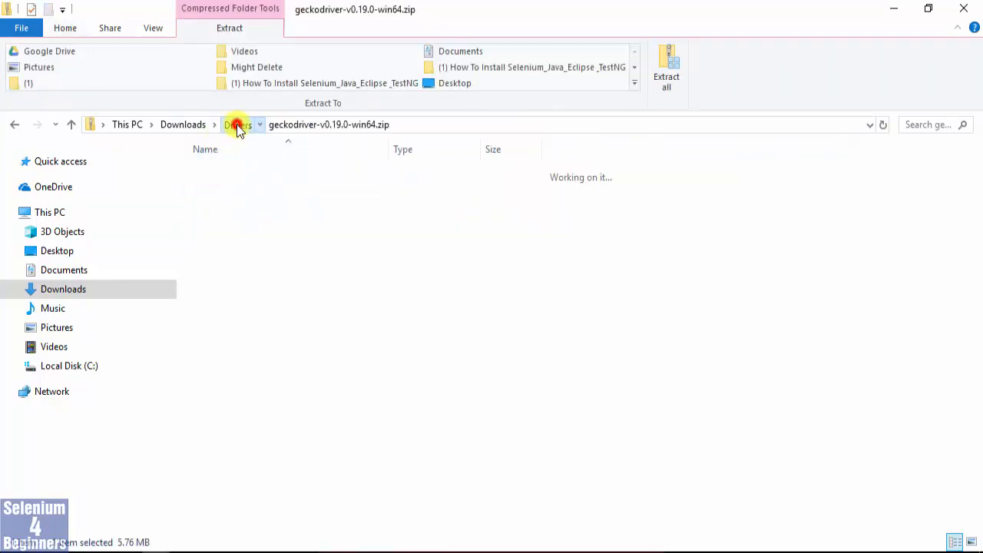
{"action": "left_click", "coordinate": [237, 270]}
{"action": "key", "text": "ctrl+v"}
Copy chromedriver.exe out of chromedriver_win32.zip and paste it into the Drivers folder.
{"action": "left_click", "coordinate": [197, 170]}
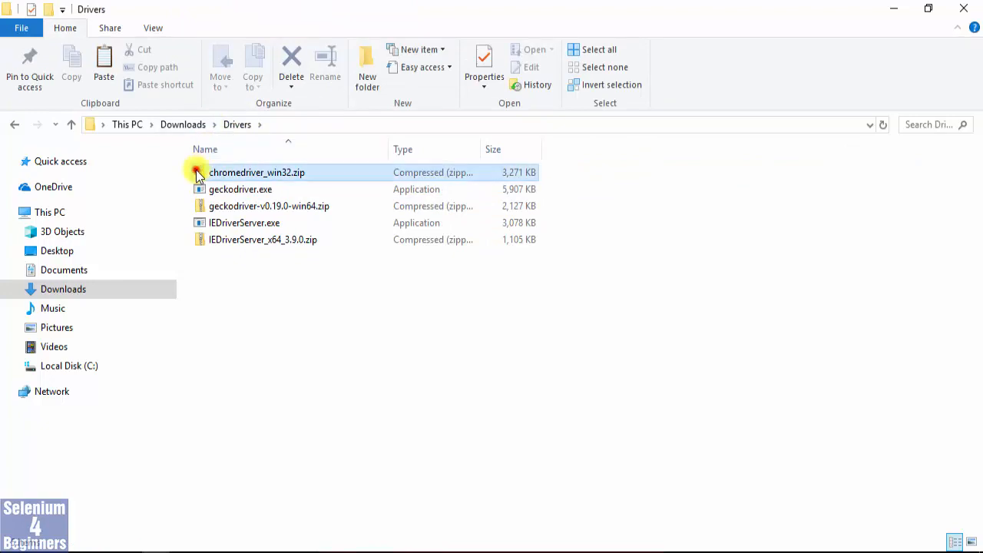
{"action": "double_click", "coordinate": [196, 170]}
{"action": "left_click", "coordinate": [201, 170]}
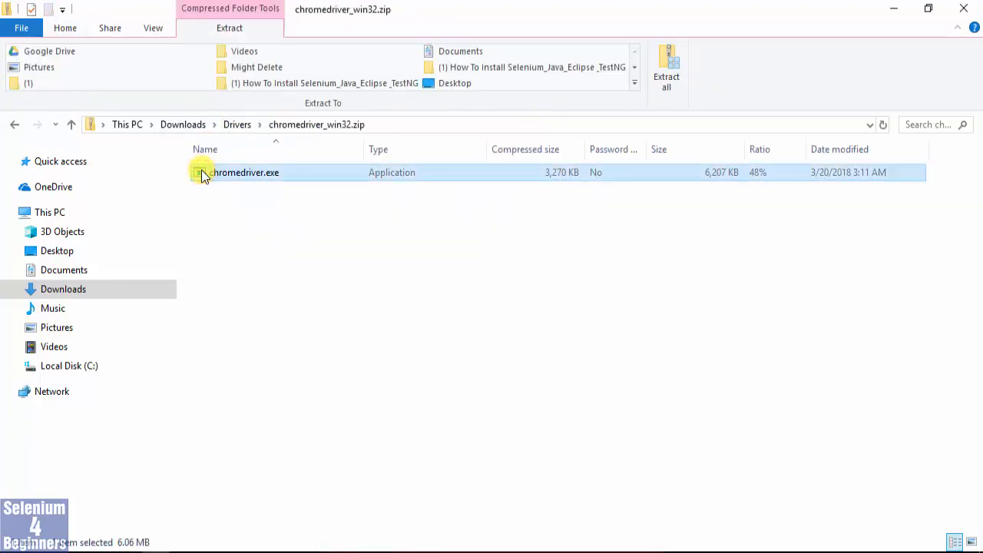
{"action": "left_click", "coordinate": [238, 129]}
{"action": "left_click", "coordinate": [231, 270]}
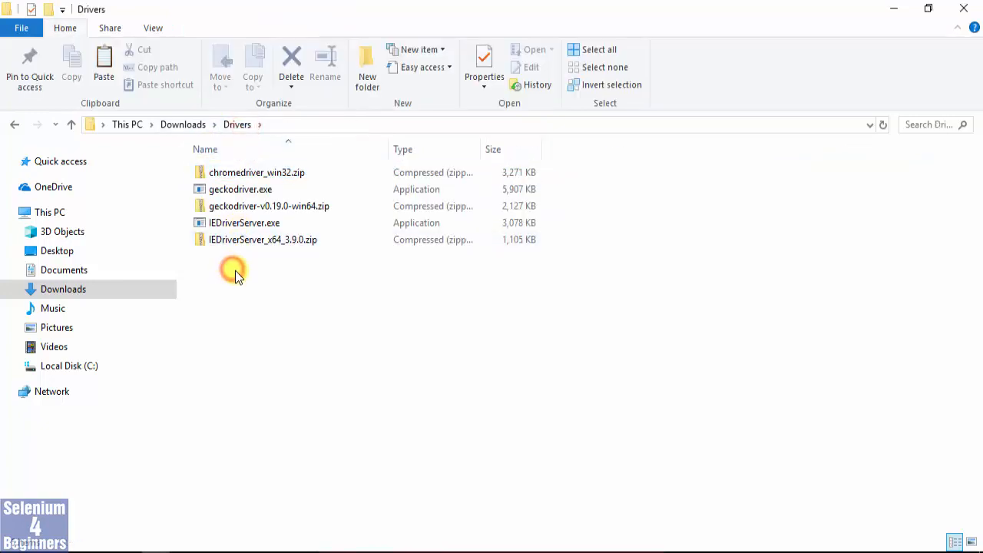
{"action": "key", "text": "ctrl+v"}
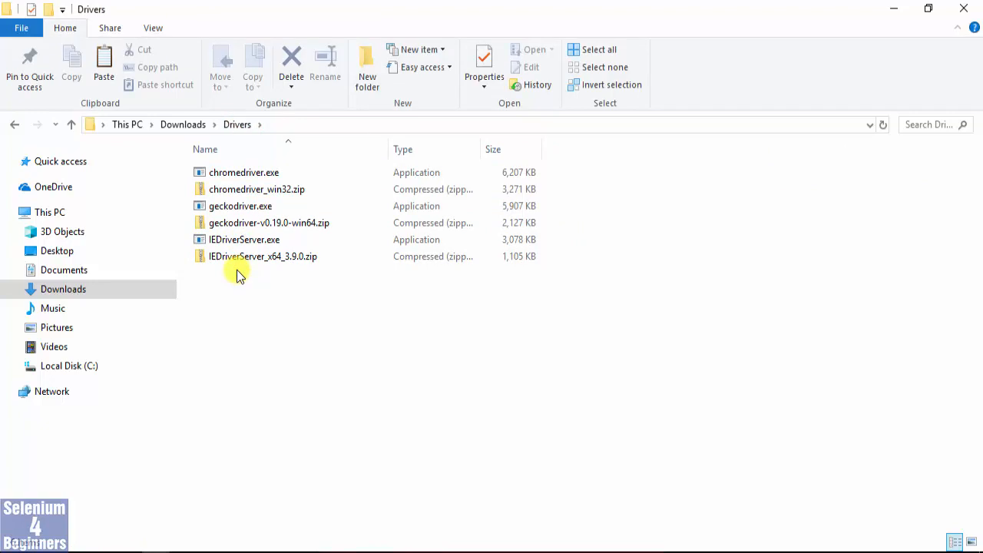
Select the extracted IEDriverServer.exe, geckodriver.exe and chromedriver.exe files in the Drivers folder.
{"action": "left_click", "coordinate": [237, 240]}
{"action": "left_click", "coordinate": [235, 205], "text": "ctrl"}
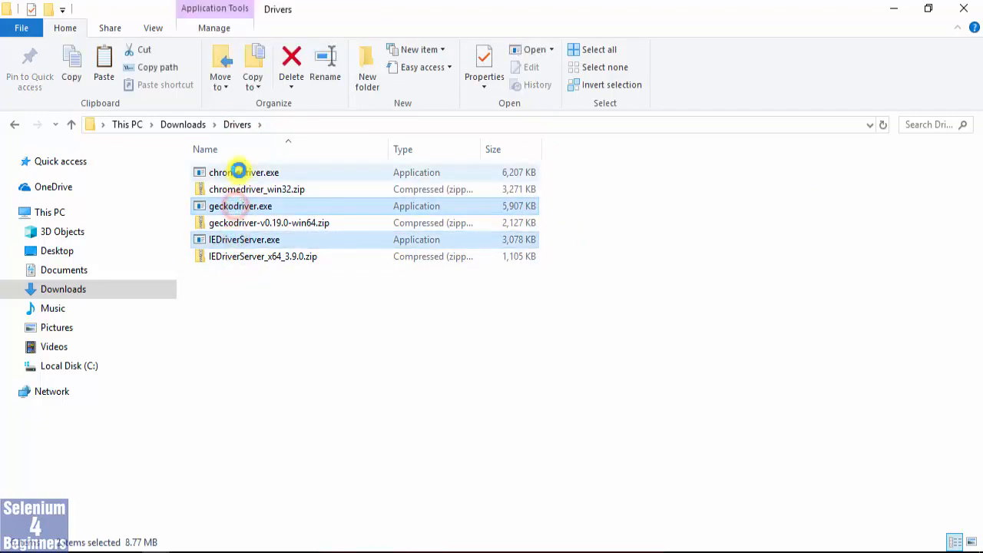
{"action": "left_click", "coordinate": [239, 171], "text": "ctrl"}
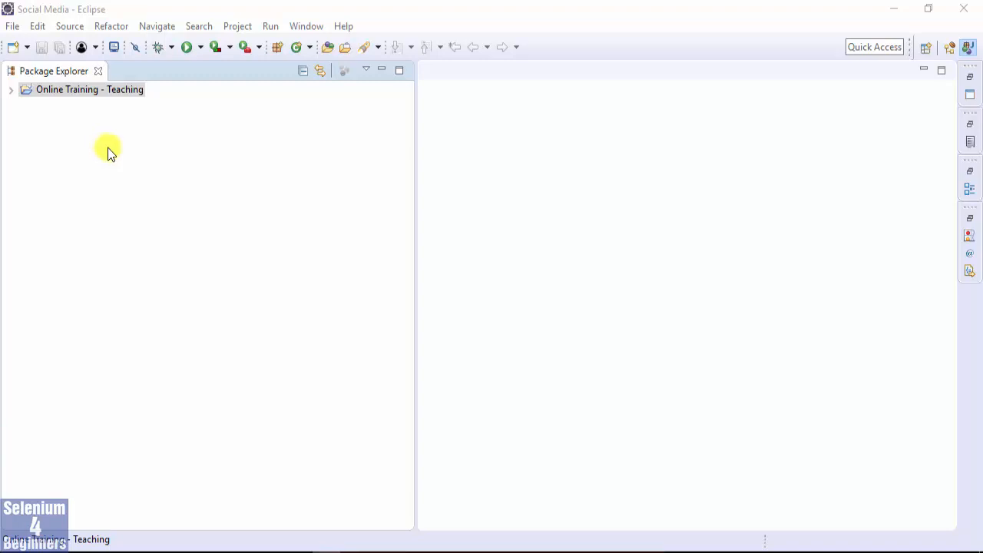
Switch to Eclipse, open the Eclipse Marketplace and search it for TestNG.
{"action": "left_click", "coordinate": [343, 27]}
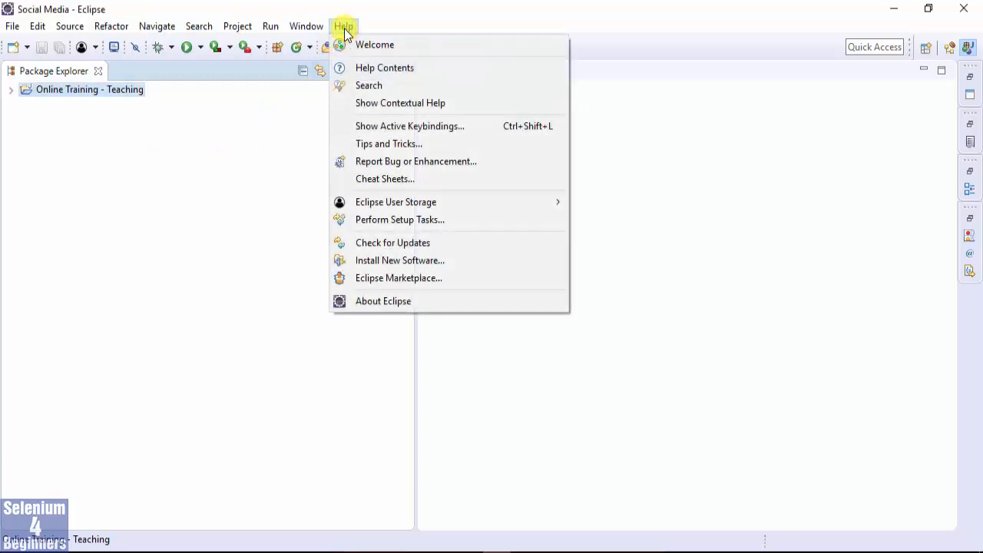
{"action": "left_click", "coordinate": [384, 277]}
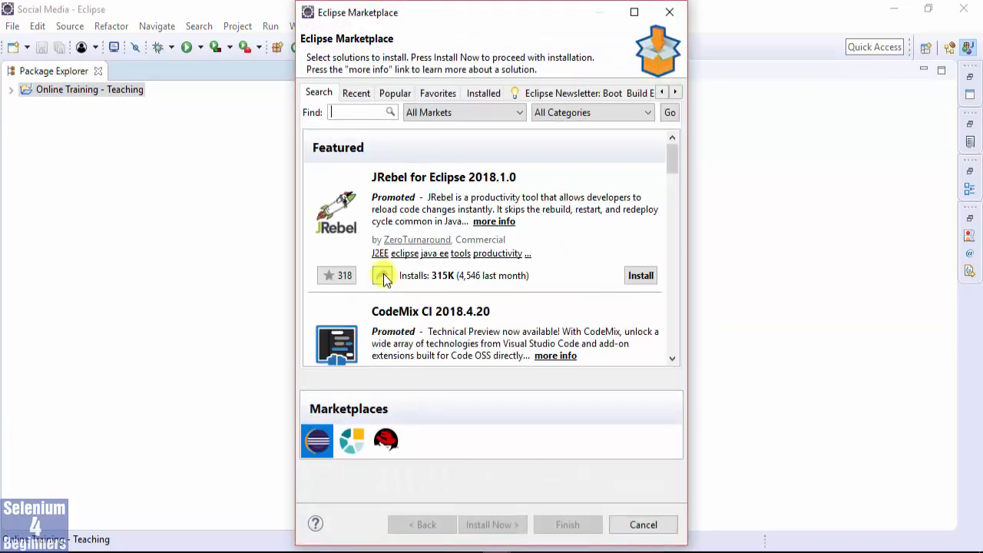
{"action": "left_click", "coordinate": [346, 114]}
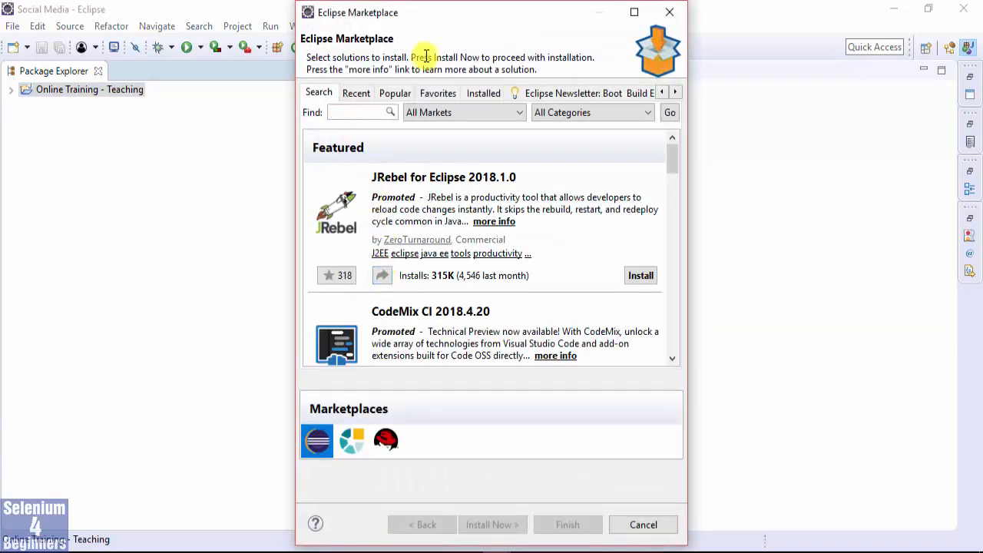
{"action": "type", "text": "TestNG"}
{"action": "left_click", "coordinate": [670, 112]}
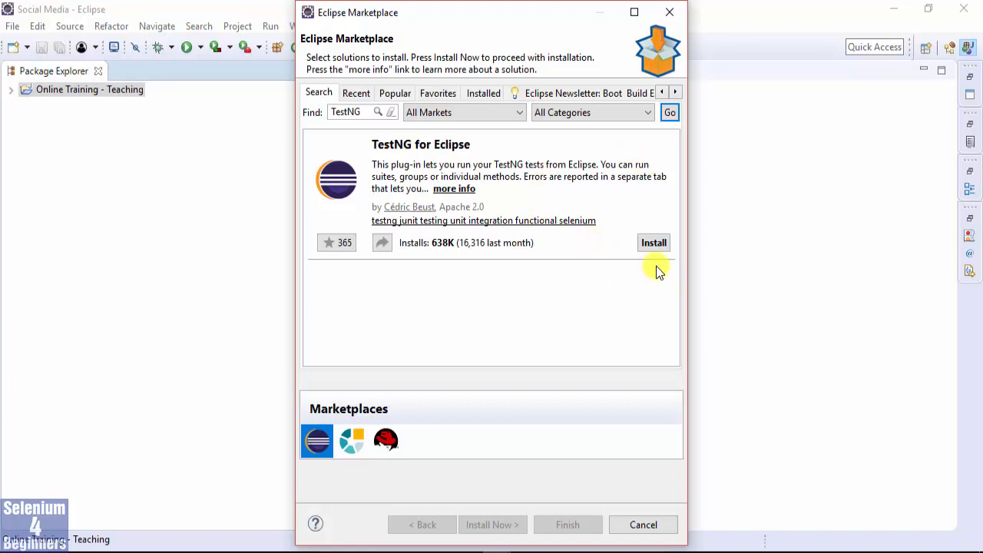
Install TestNG for Eclipse with its Maven integration feature, accepting the Apache License and allowing the unsigned content.
{"action": "left_click", "coordinate": [655, 245]}
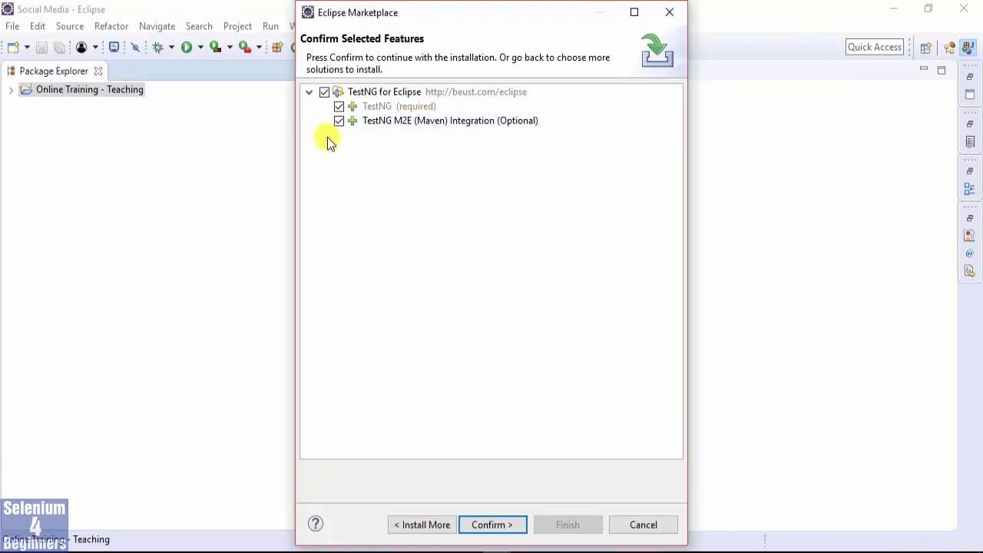
{"action": "left_click", "coordinate": [479, 528]}
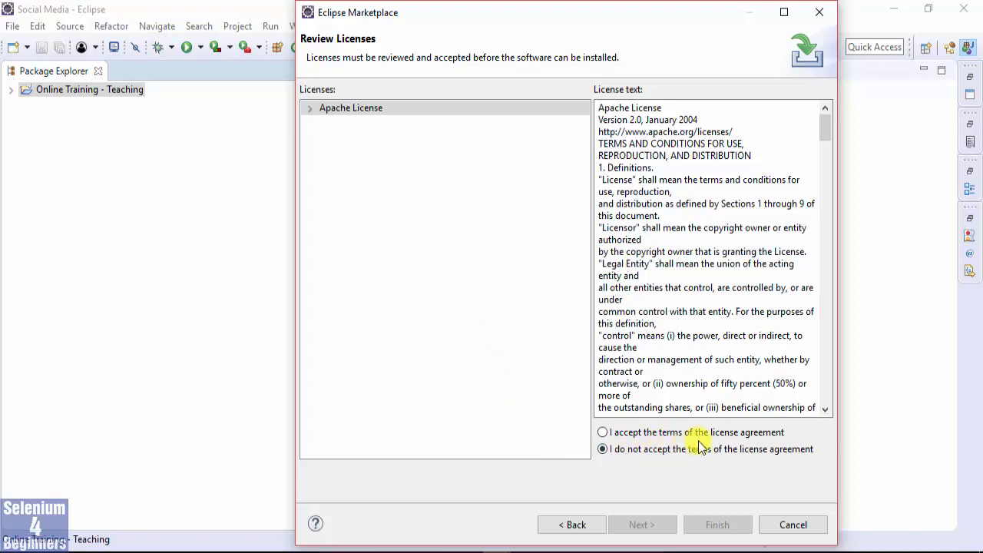
{"action": "left_click", "coordinate": [604, 432]}
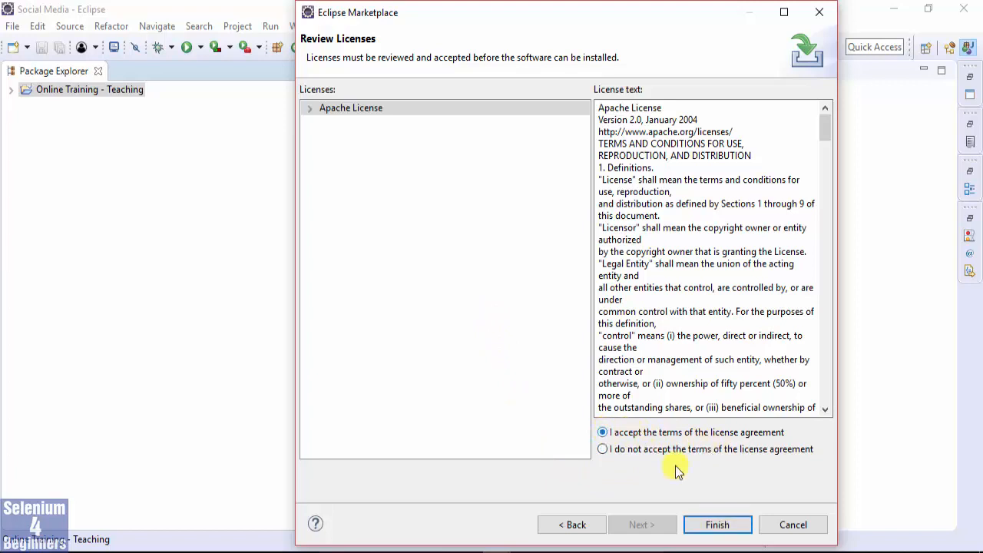
{"action": "left_click", "coordinate": [711, 527]}
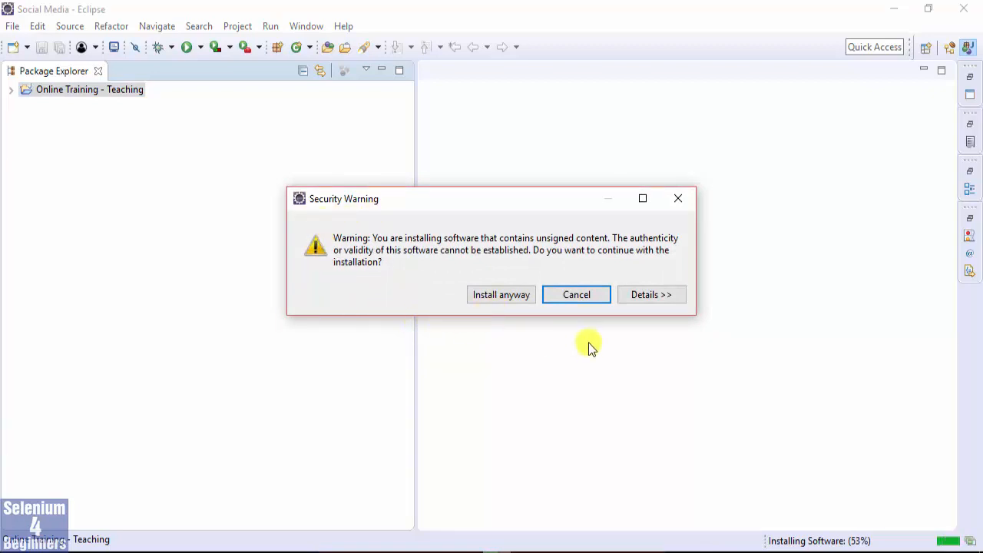
{"action": "left_click", "coordinate": [490, 294]}
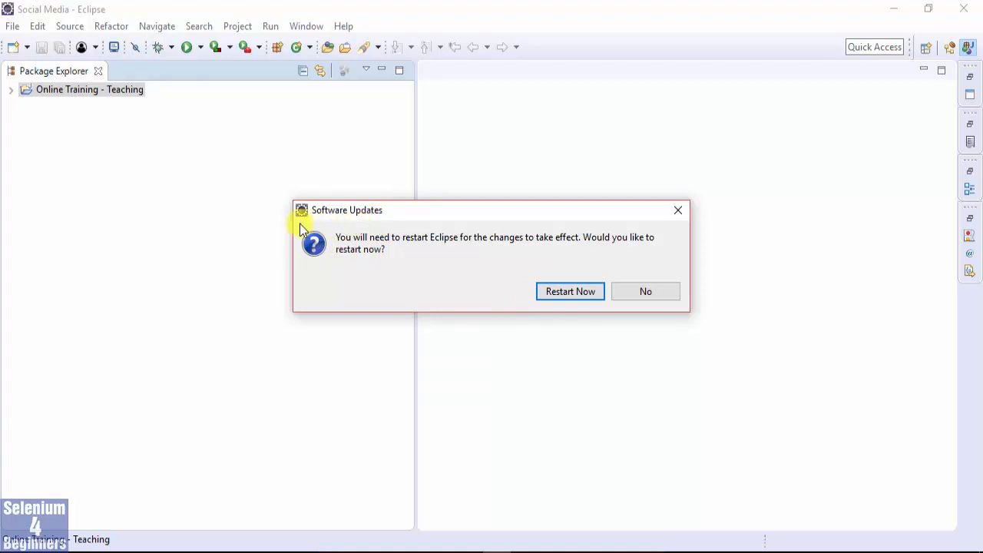
Restart Eclipse into the Social Media workspace and expand the Online Training - Teaching project.
{"action": "left_click", "coordinate": [553, 298]}
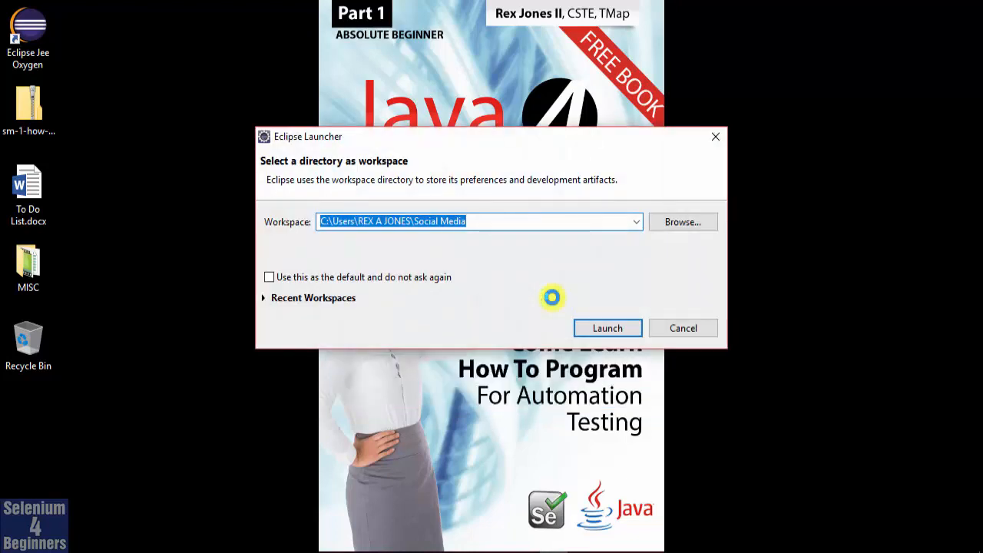
{"action": "left_click", "coordinate": [596, 328]}
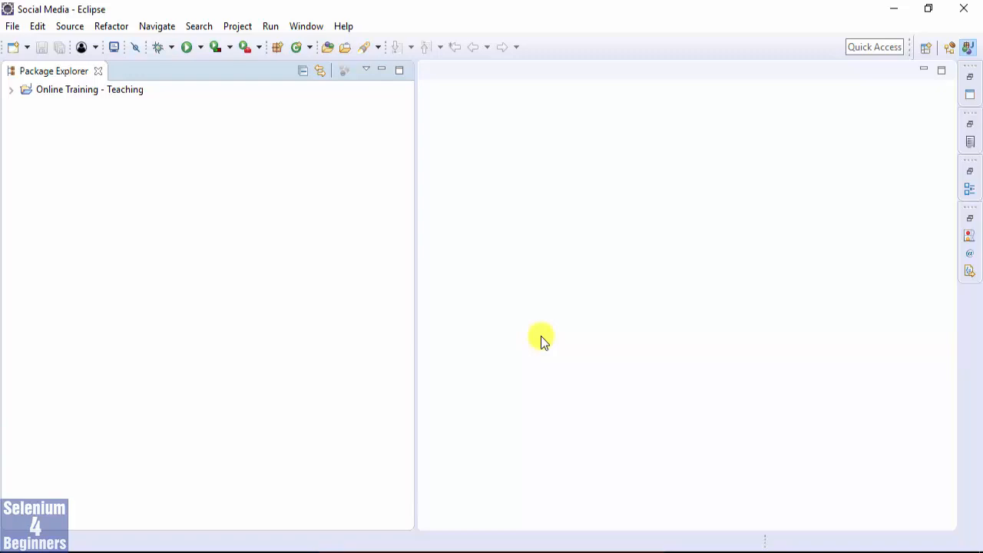
{"action": "left_click", "coordinate": [10, 89]}
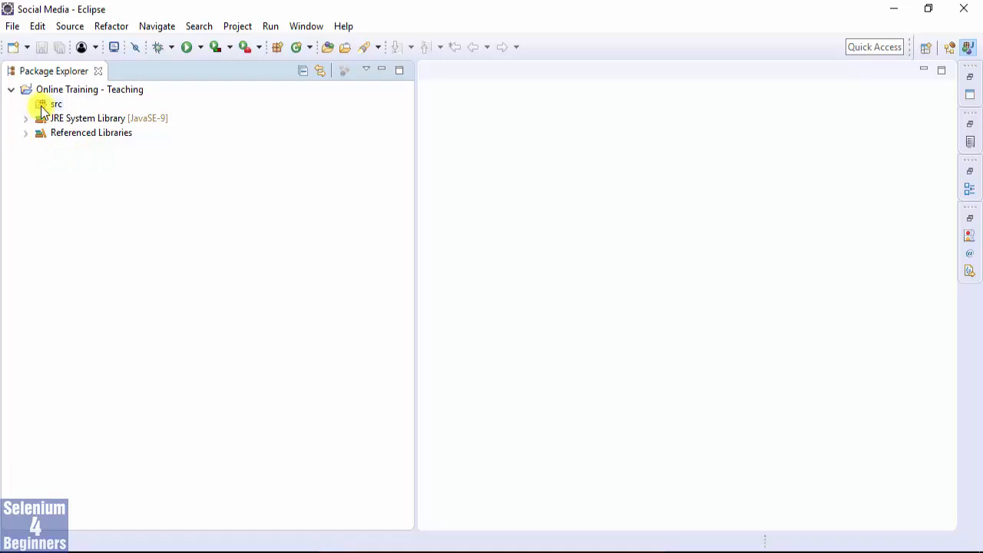
{"action": "left_click", "coordinate": [61, 89]}
{"action": "right_click", "coordinate": [62, 86]}
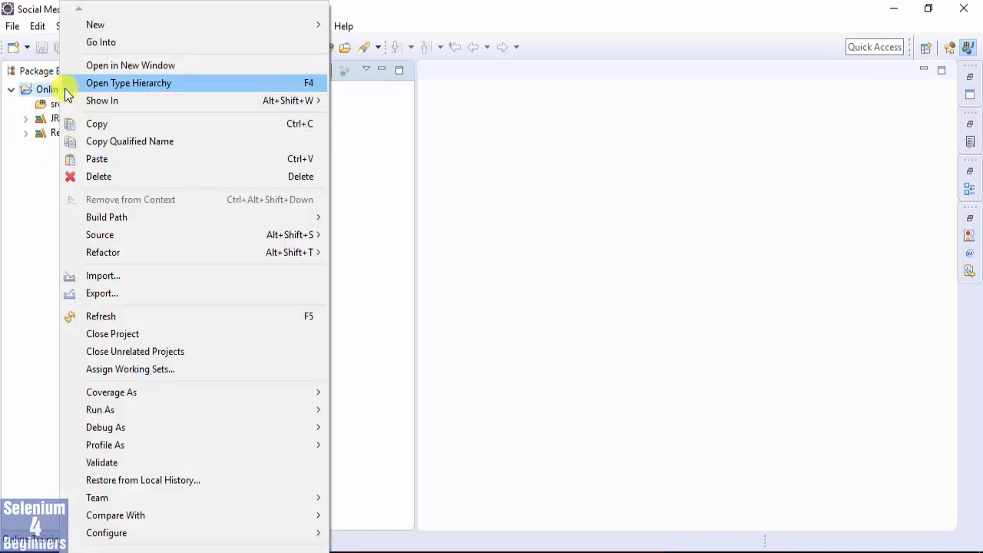
{"action": "left_click", "coordinate": [21, 215]}
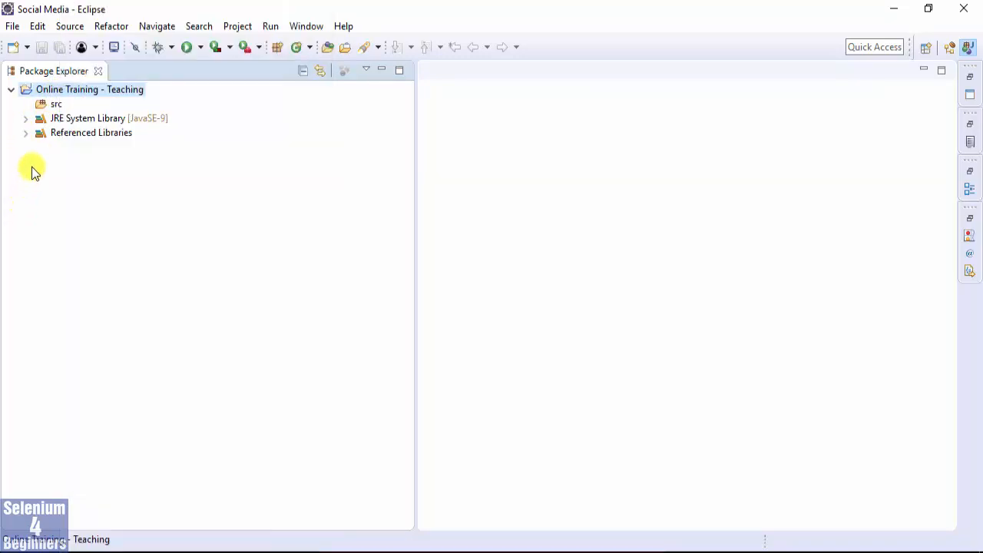
{"action": "right_click", "coordinate": [51, 105]}
{"action": "left_click", "coordinate": [17, 180]}
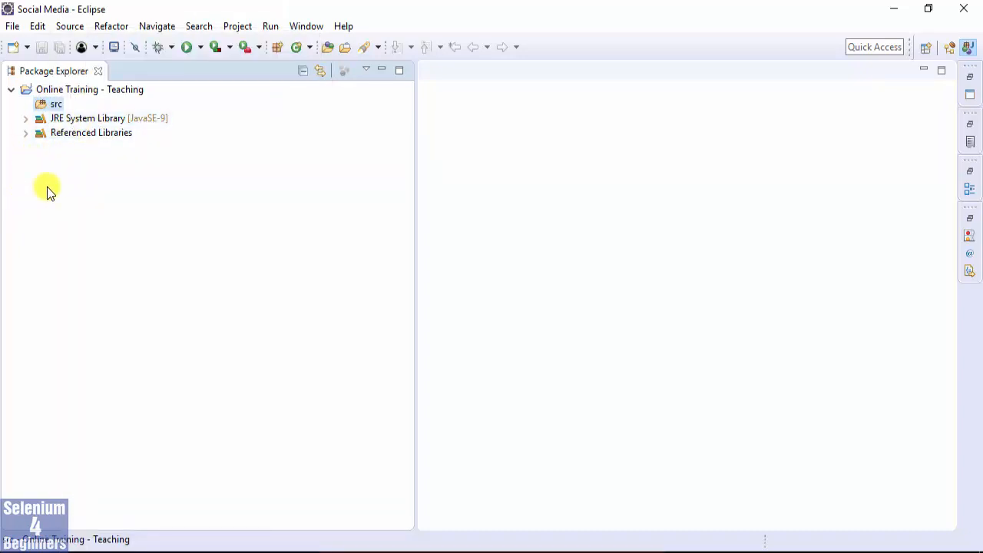
Add the TestNG library to the Modulepath in the Online Training - Teaching project's Java build path and apply the change.
{"action": "right_click", "coordinate": [89, 135]}
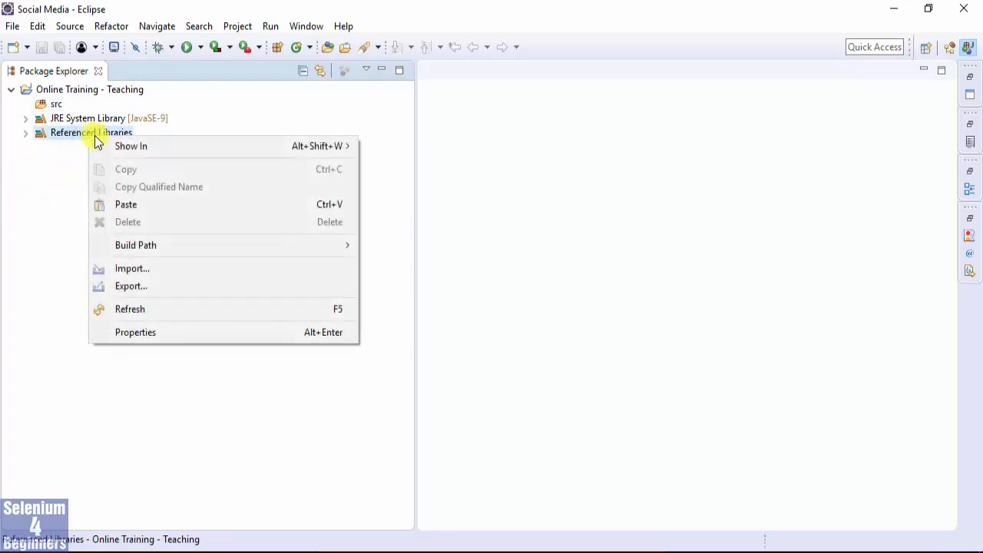
{"action": "mouse_move", "coordinate": [218, 242]}
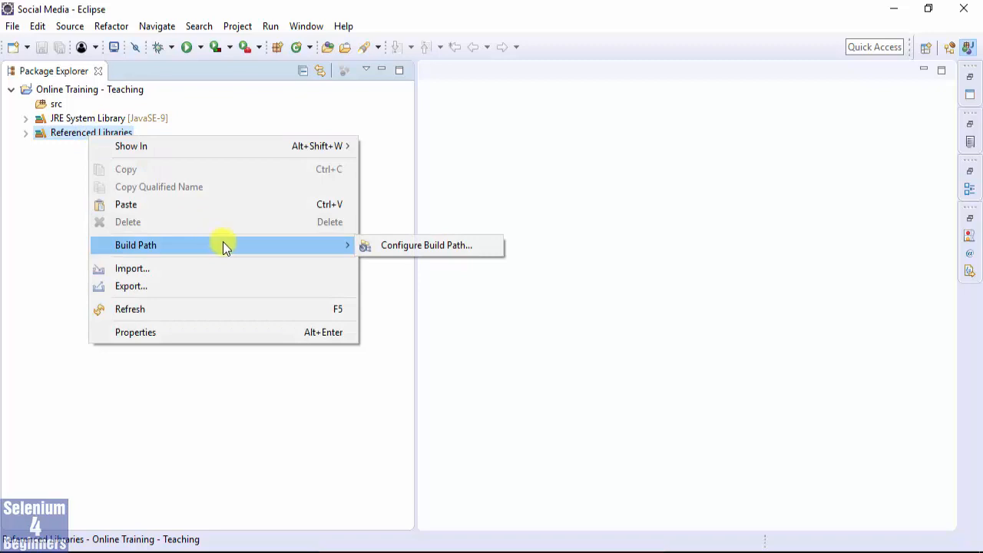
{"action": "left_click", "coordinate": [423, 245]}
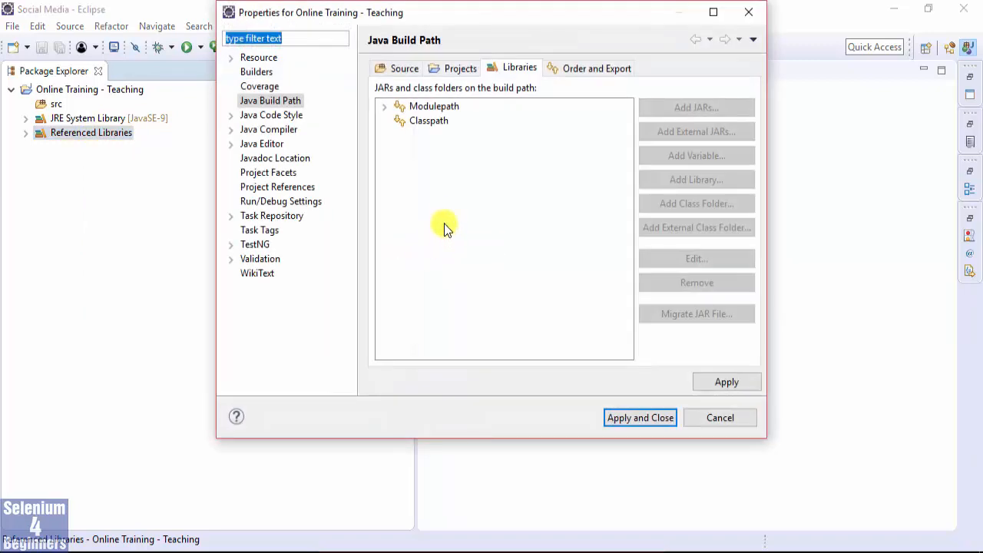
{"action": "left_click", "coordinate": [444, 217]}
{"action": "left_click", "coordinate": [403, 106]}
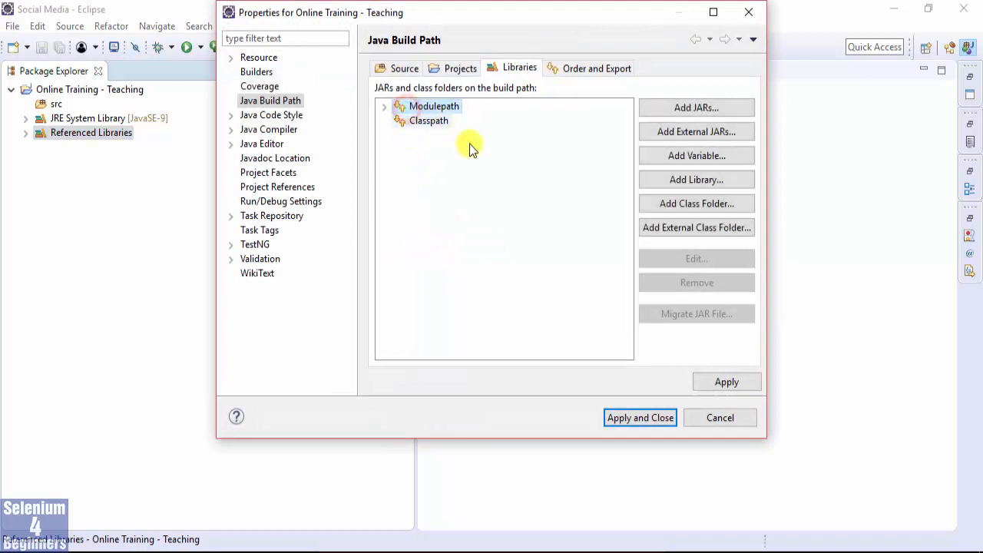
{"action": "left_click", "coordinate": [651, 182]}
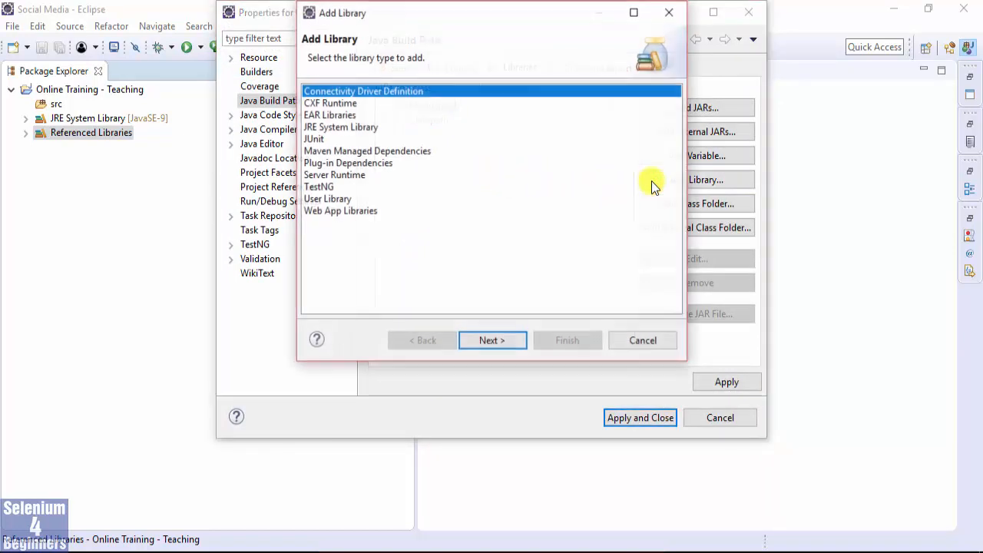
{"action": "left_click", "coordinate": [320, 188]}
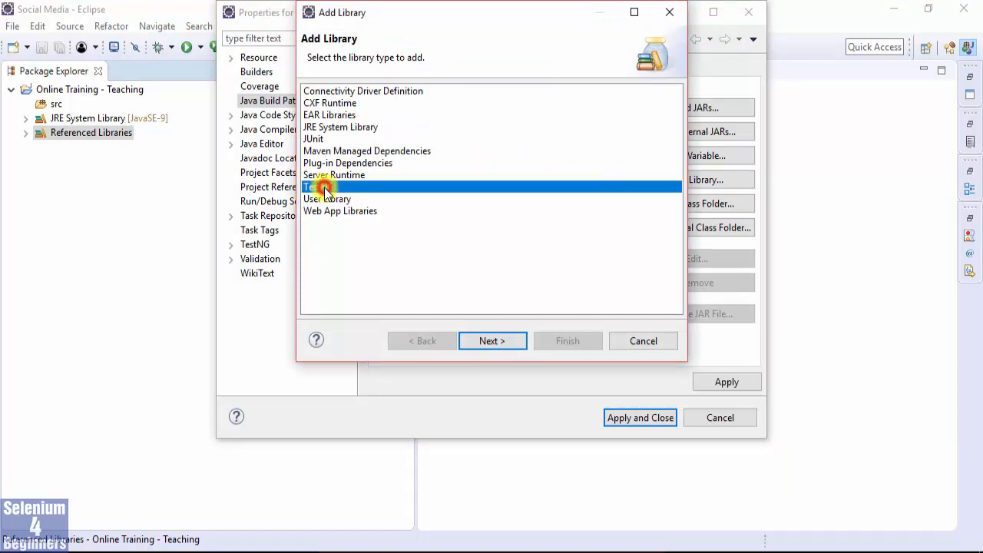
{"action": "left_click", "coordinate": [497, 343]}
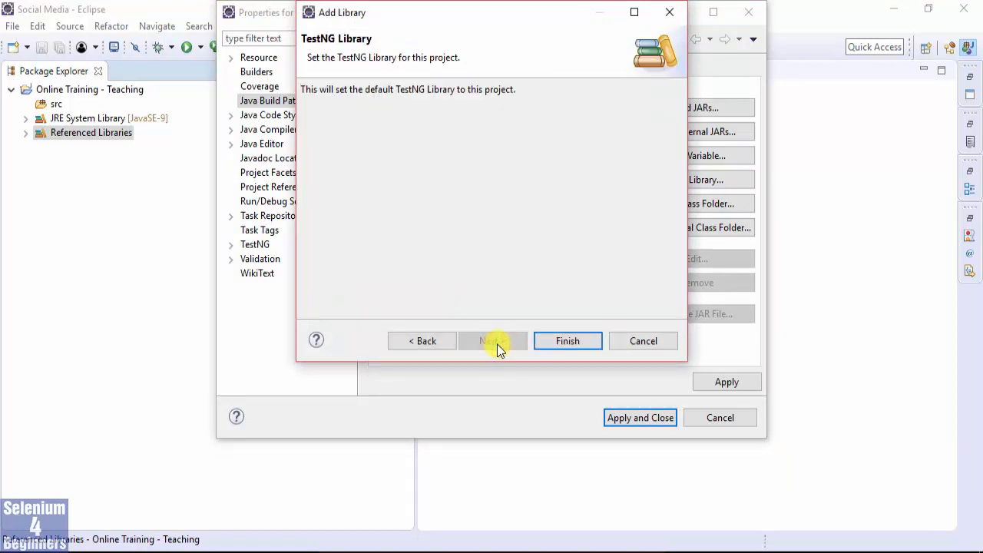
{"action": "left_click", "coordinate": [574, 343]}
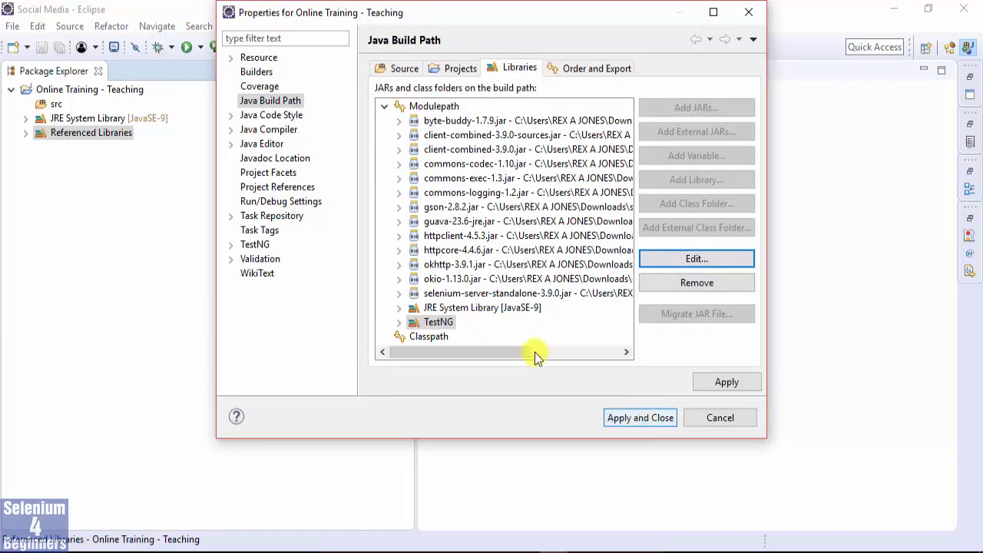
{"action": "left_click", "coordinate": [444, 323]}
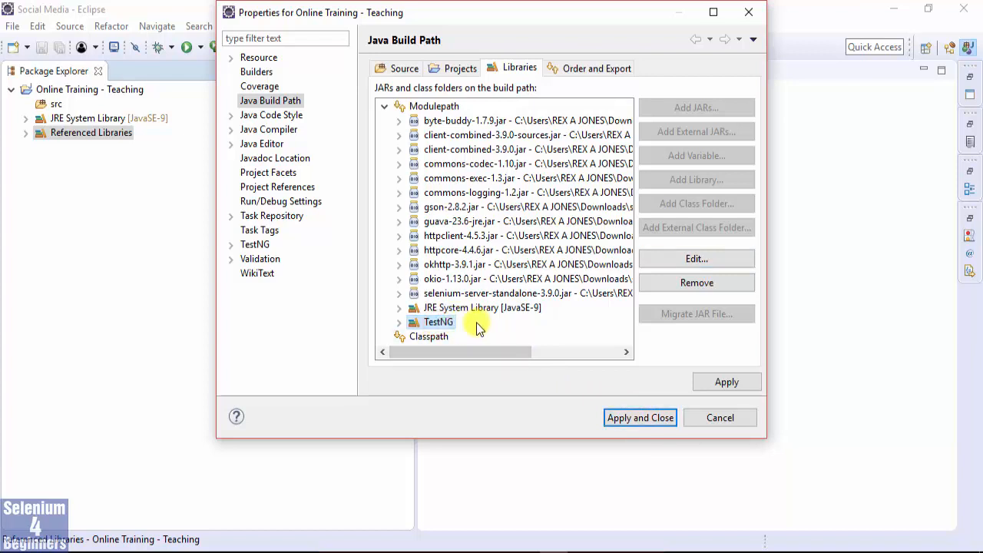
{"action": "left_click", "coordinate": [643, 417]}
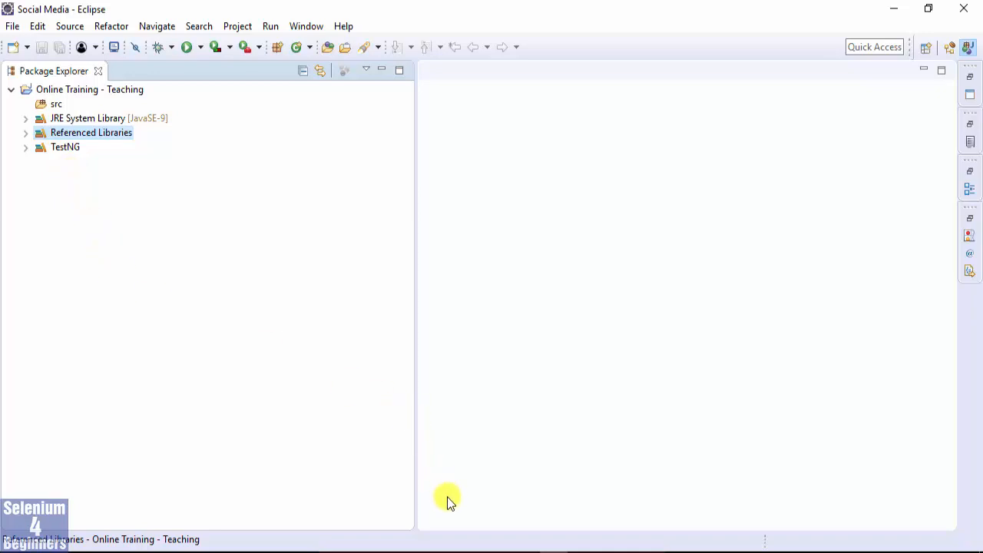
{"action": "mouse_move", "coordinate": [382, 550]}
{"action": "left_click", "coordinate": [439, 537]}
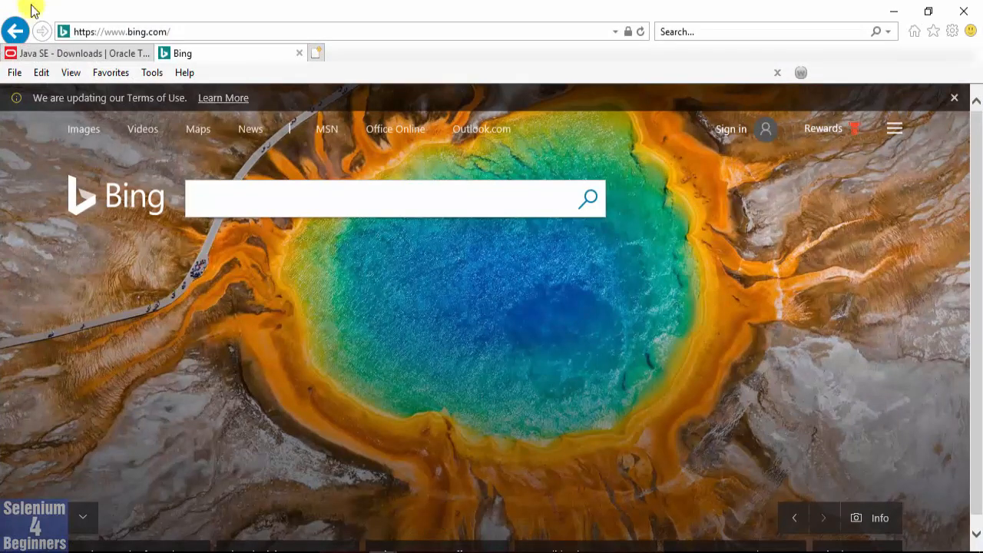
{"action": "left_click", "coordinate": [193, 33]}
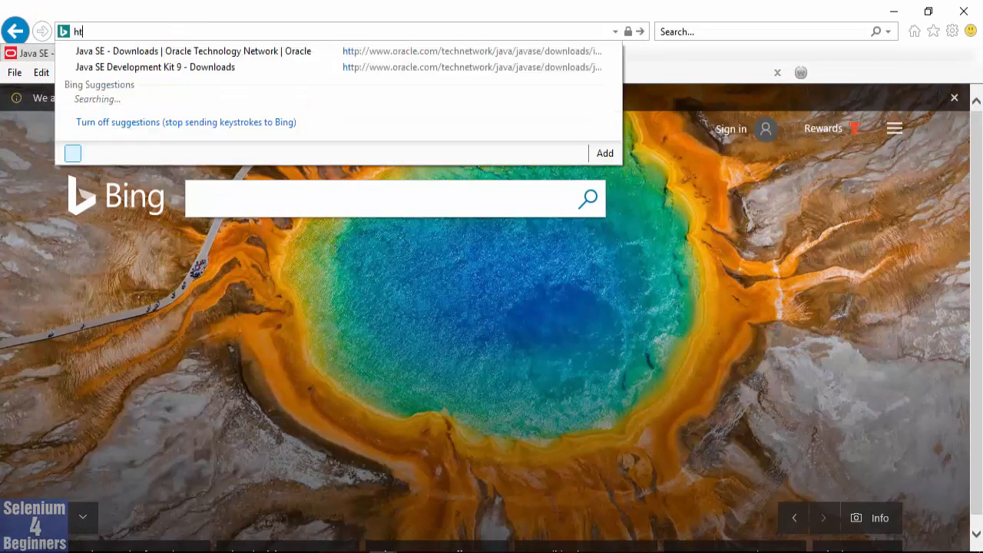
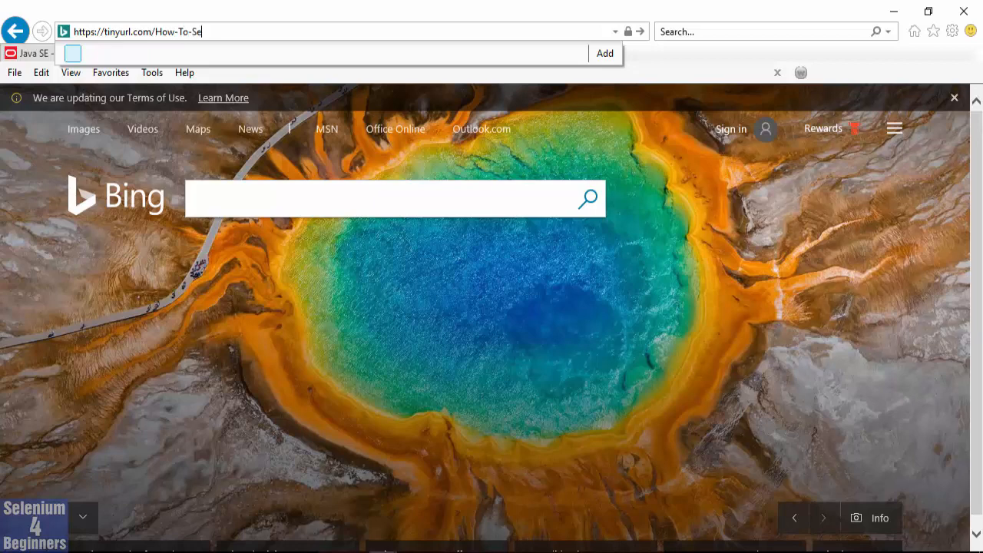
{"action": "key", "text": "Return"}
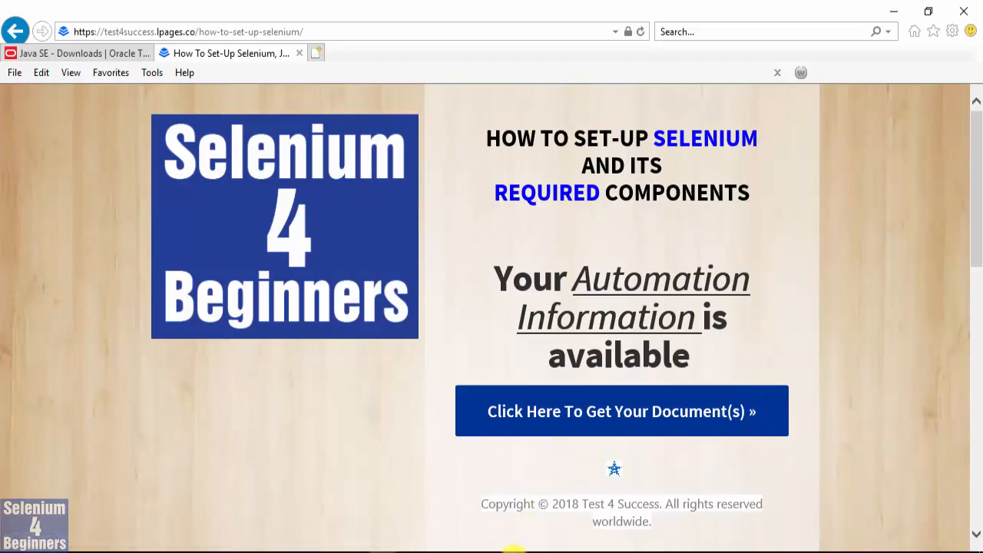
Switch to the set-up guide PDF in Acrobat Reader and read the Configure Selenium WebDriver section through its final build path steps.
{"action": "mouse_move", "coordinate": [513, 550]}
{"action": "left_click", "coordinate": [522, 524]}
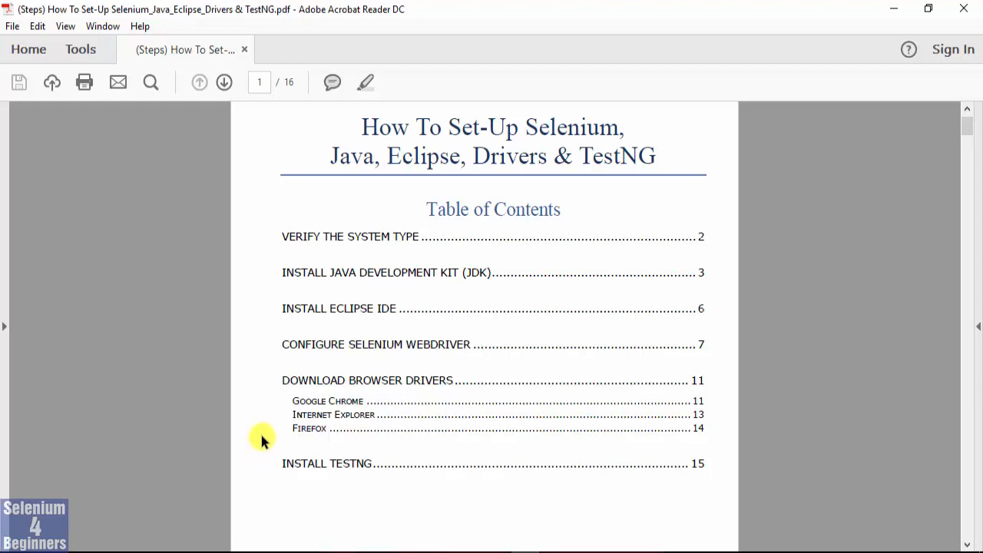
{"action": "left_click", "coordinate": [296, 346]}
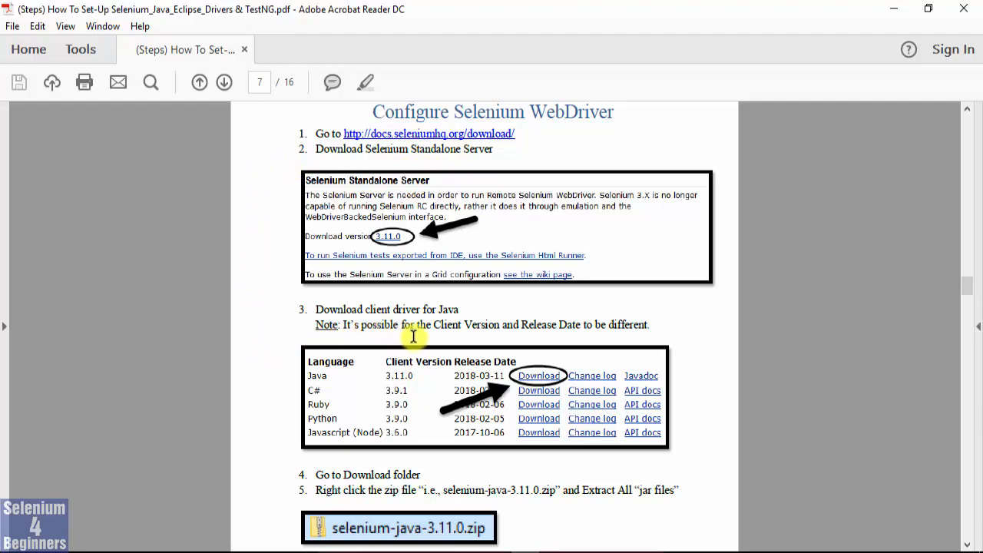
{"action": "scroll", "coordinate": [270, 365], "scroll_direction": "down", "scroll_amount": 5}
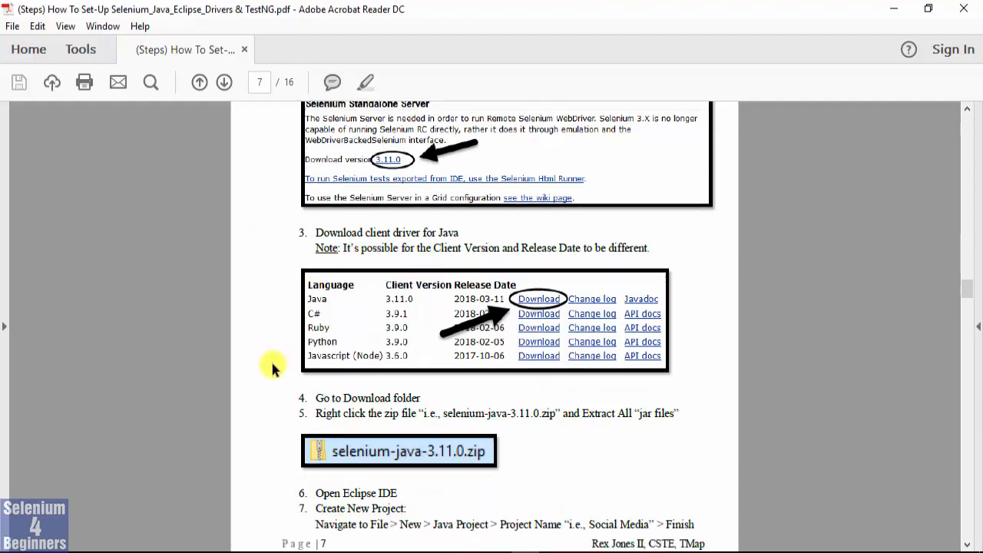
{"action": "scroll", "coordinate": [246, 349], "scroll_direction": "down", "scroll_amount": 6}
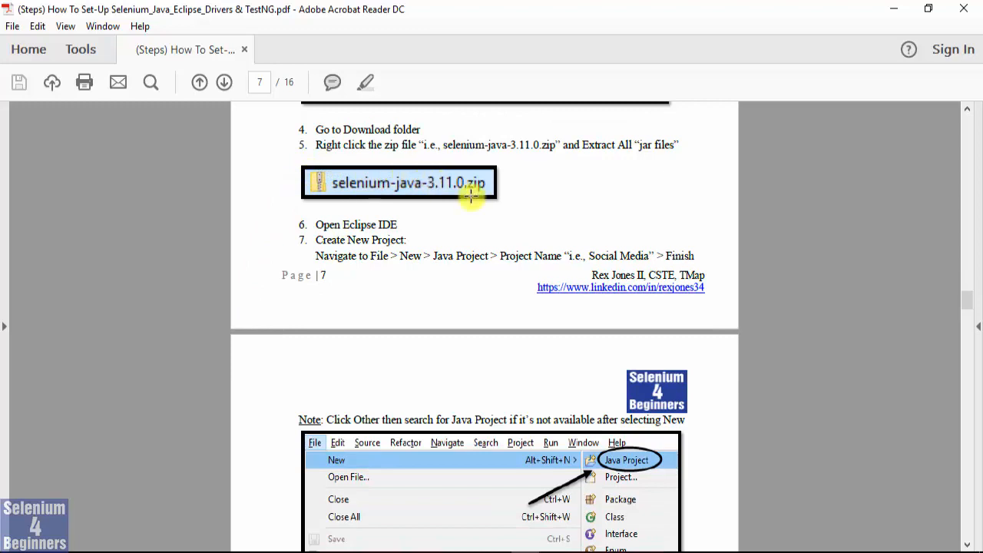
{"action": "scroll", "coordinate": [243, 281], "scroll_direction": "down", "scroll_amount": 10}
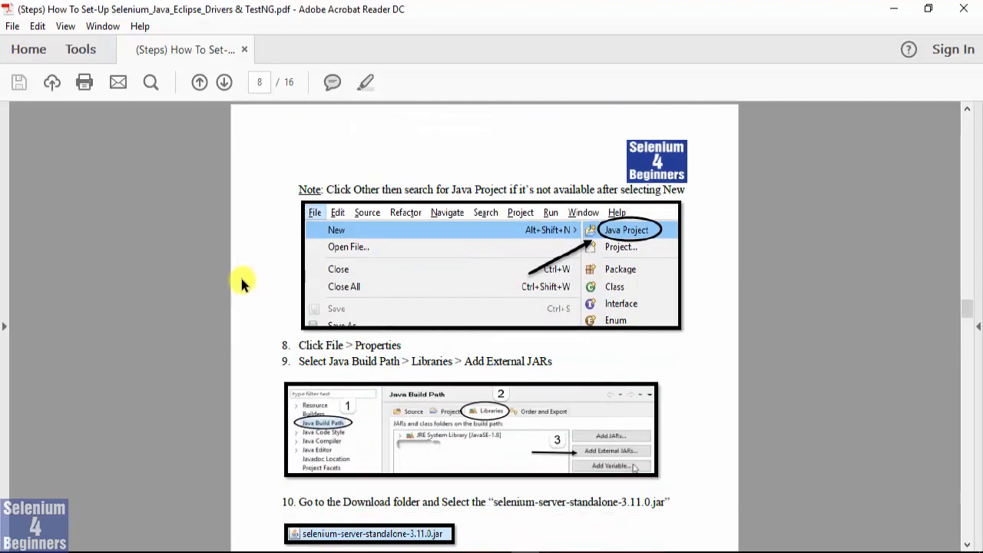
{"action": "scroll", "coordinate": [236, 278], "scroll_direction": "down", "scroll_amount": 2}
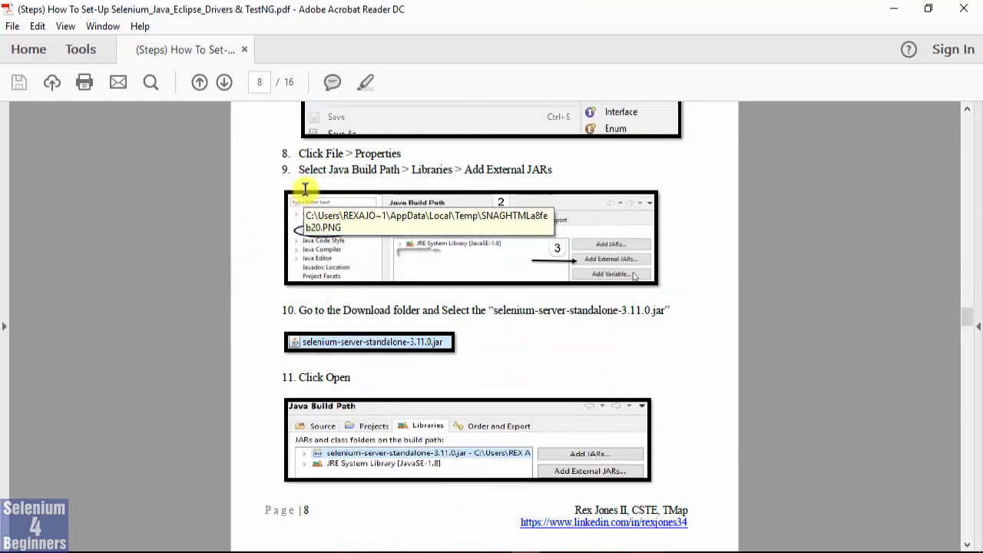
{"action": "scroll", "coordinate": [202, 249], "scroll_direction": "down", "scroll_amount": 12}
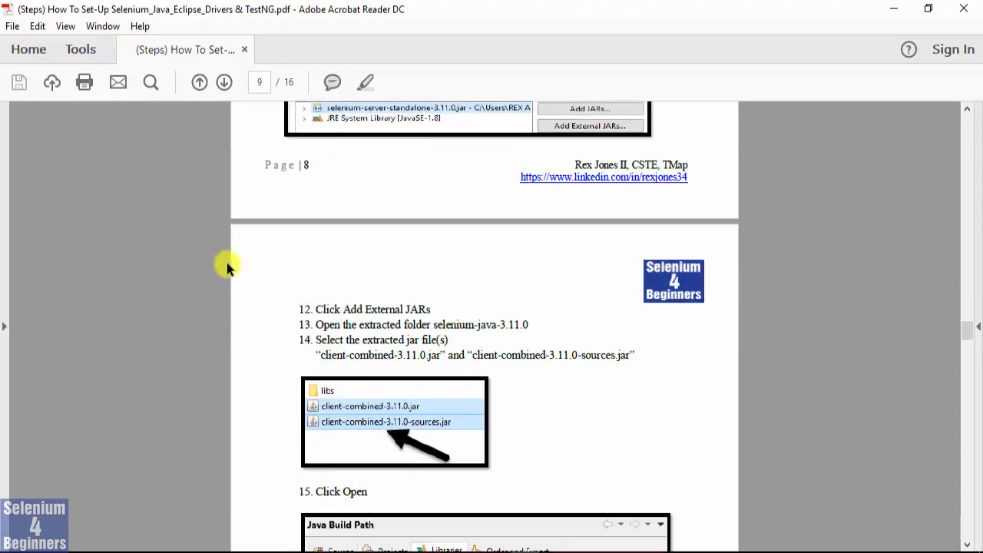
{"action": "scroll", "coordinate": [229, 263], "scroll_direction": "down", "scroll_amount": 8}
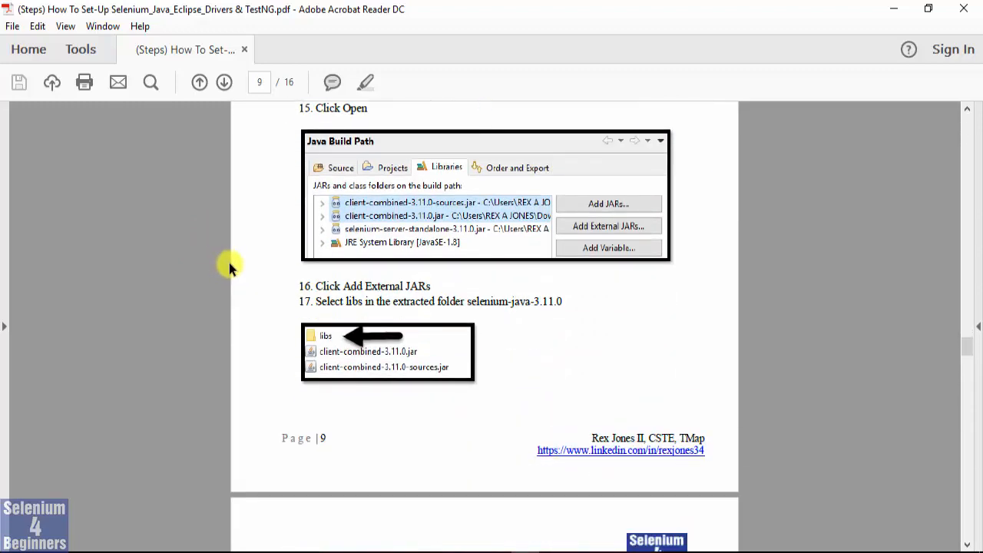
{"action": "scroll", "coordinate": [229, 263], "scroll_direction": "down", "scroll_amount": 10}
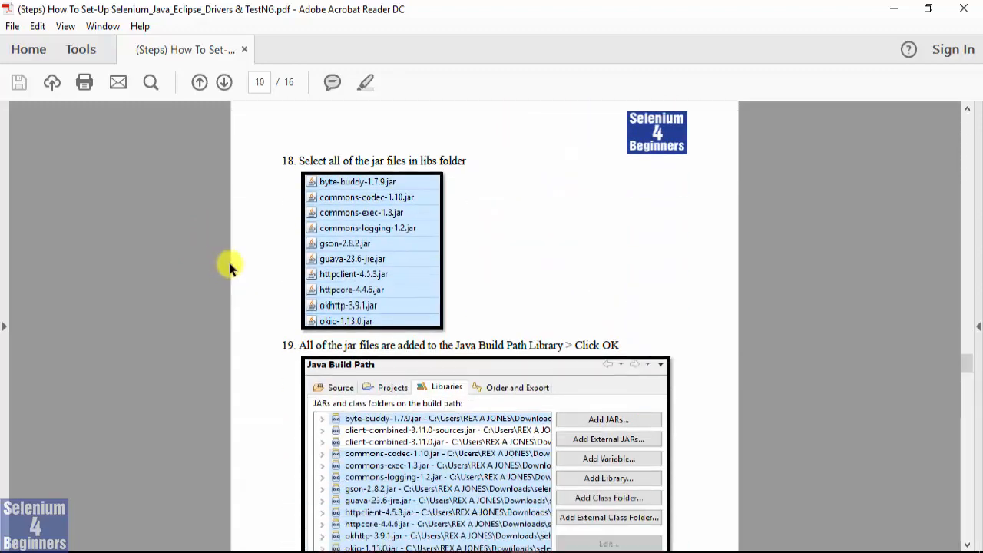
{"action": "scroll", "coordinate": [229, 265], "scroll_direction": "down", "scroll_amount": 6}
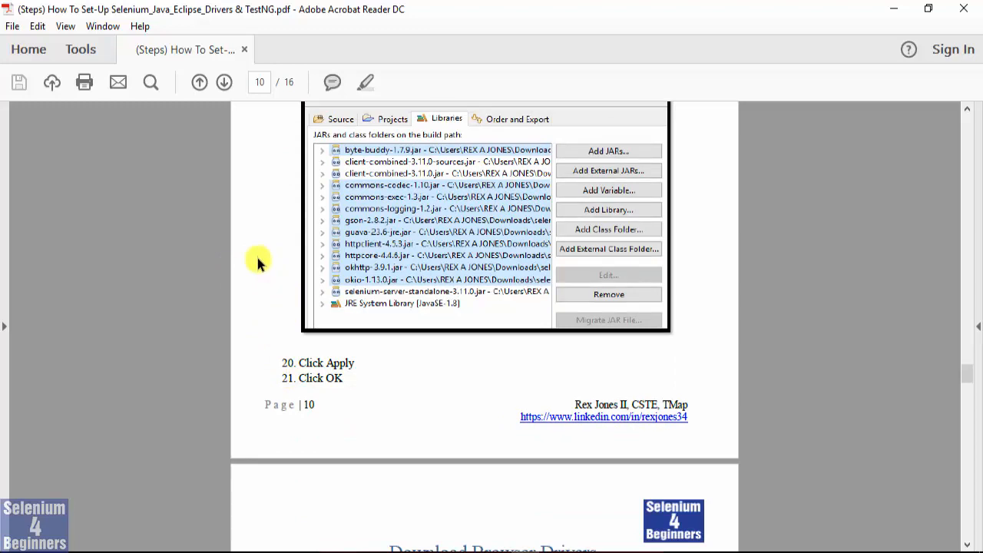
{"action": "scroll", "coordinate": [261, 261], "scroll_direction": "up", "scroll_amount": 2}
{"action": "scroll", "coordinate": [276, 275], "scroll_direction": "down", "scroll_amount": 1}
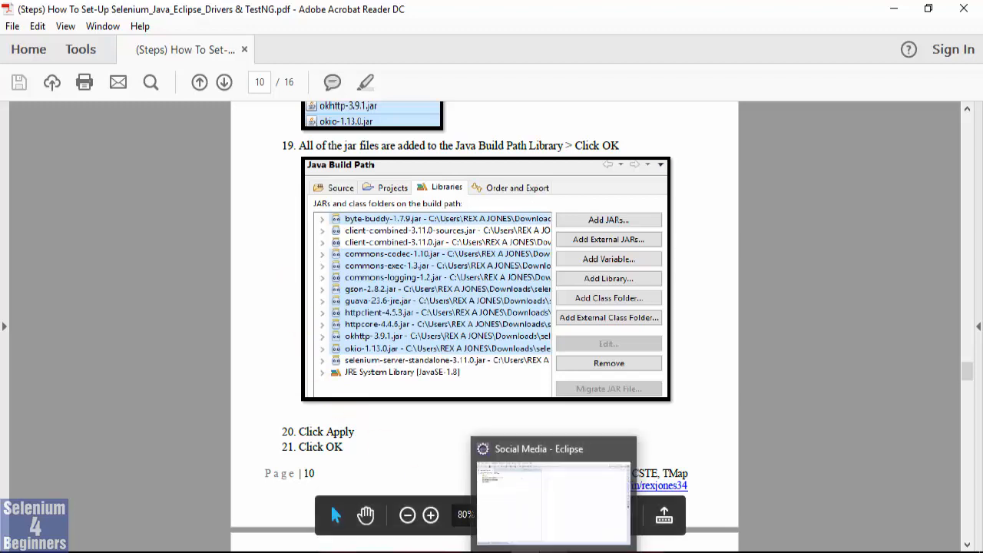
Switch to Eclipse and create a public Java class named PrintStatements in the project's src folder, using the default package.
{"action": "left_click", "coordinate": [555, 552]}
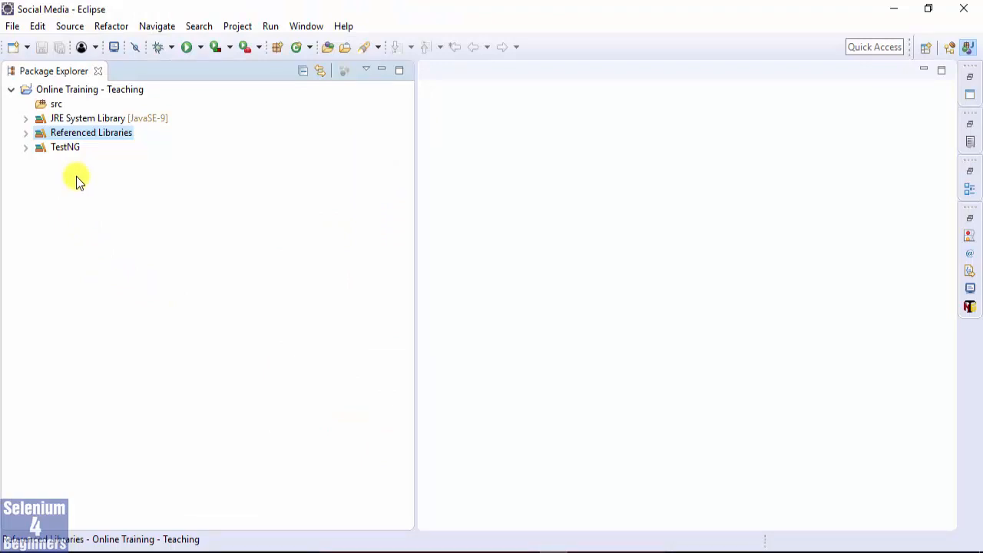
{"action": "left_click", "coordinate": [13, 27]}
{"action": "mouse_move", "coordinate": [34, 44]}
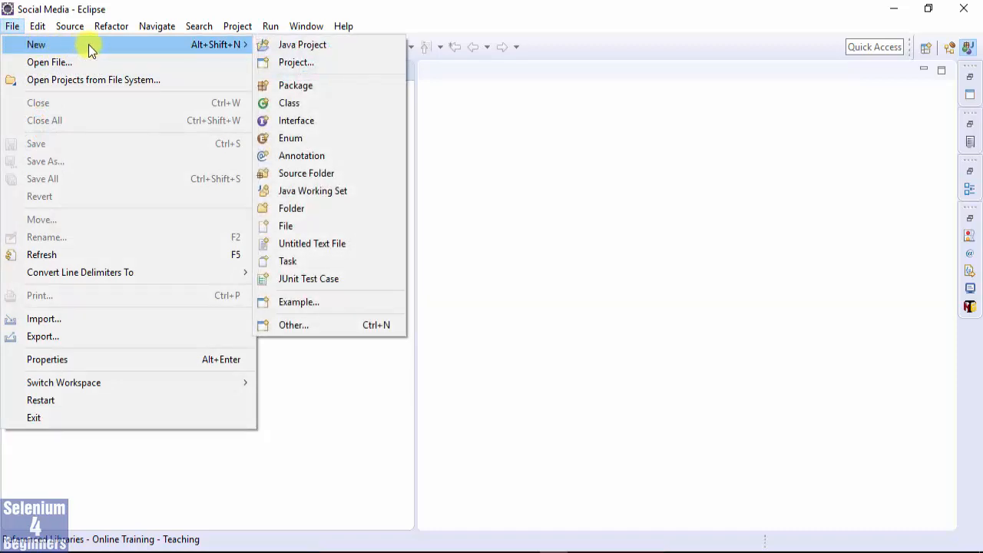
{"action": "left_click", "coordinate": [289, 102]}
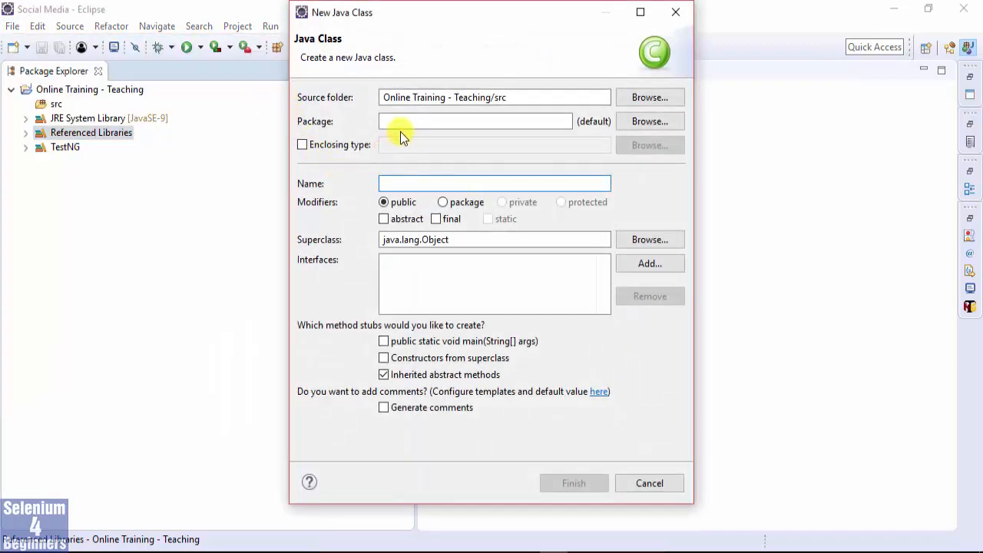
{"action": "type", "text": "PrintStatm"}
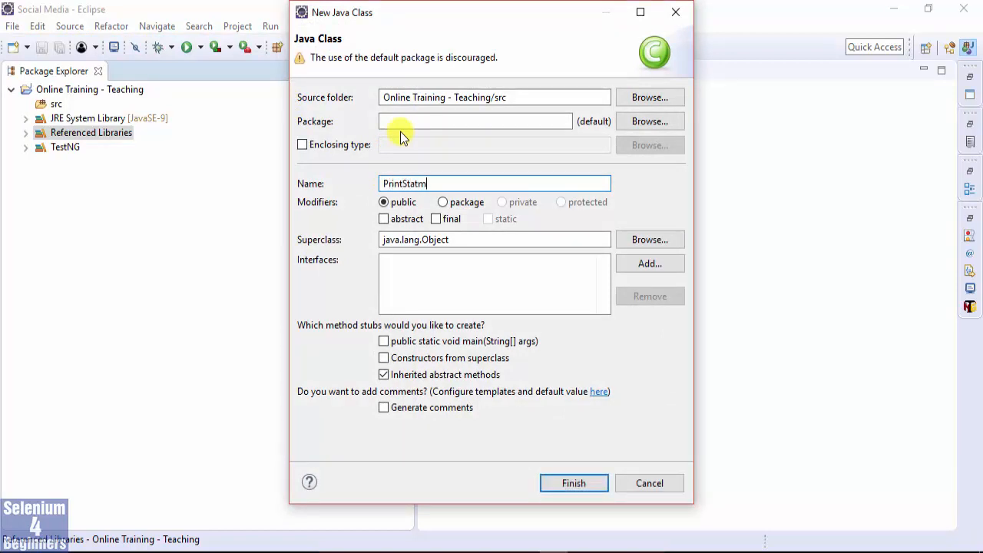
{"action": "key", "text": "BackSpace"}
{"action": "type", "text": "ements"}
{"action": "left_click", "coordinate": [573, 483]}
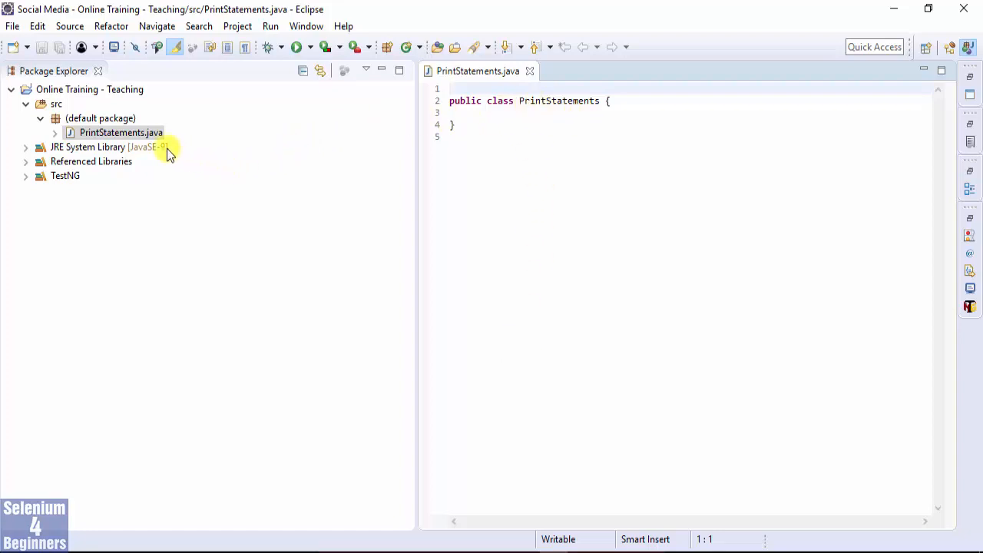
{"action": "left_click", "coordinate": [112, 135]}
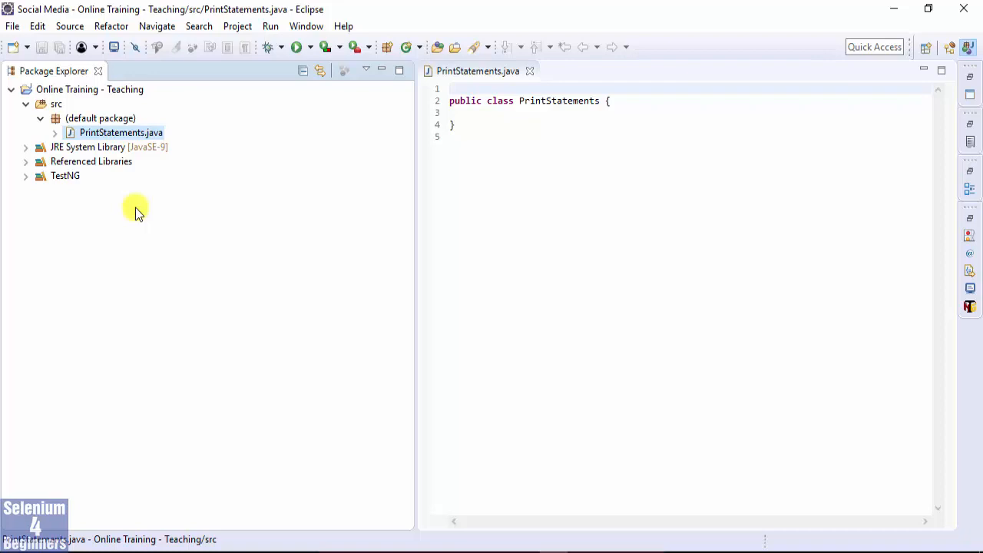
{"action": "left_click", "coordinate": [11, 26]}
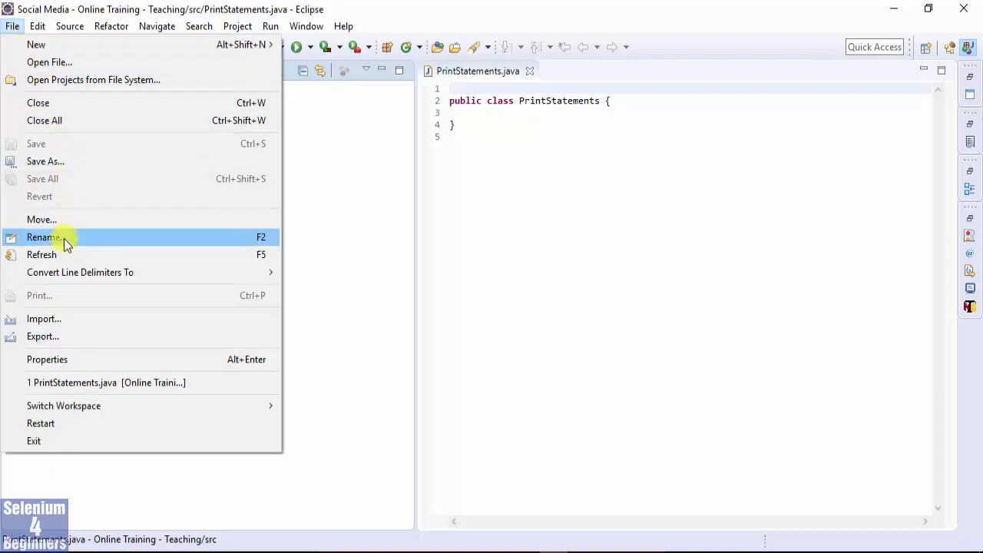
{"action": "left_click", "coordinate": [238, 245]}
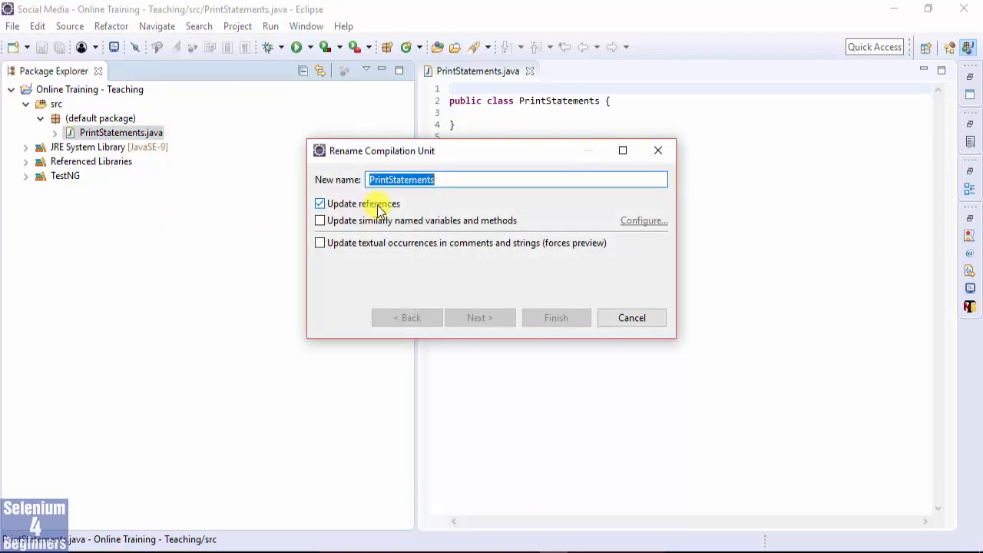
{"action": "left_click", "coordinate": [634, 316]}
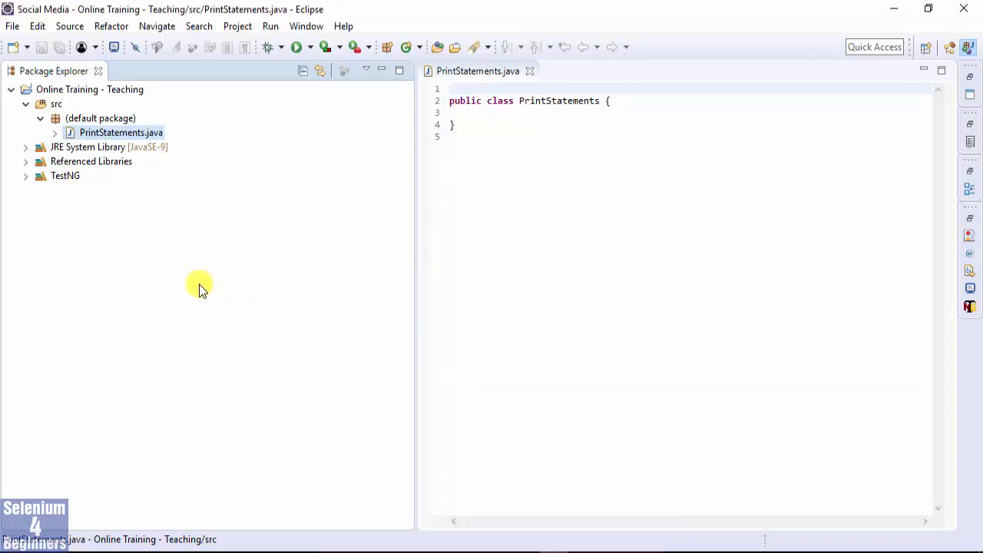
Rename the PrintStatements.java class to Print_Statements, keeping its references updated.
{"action": "key", "text": "F2"}
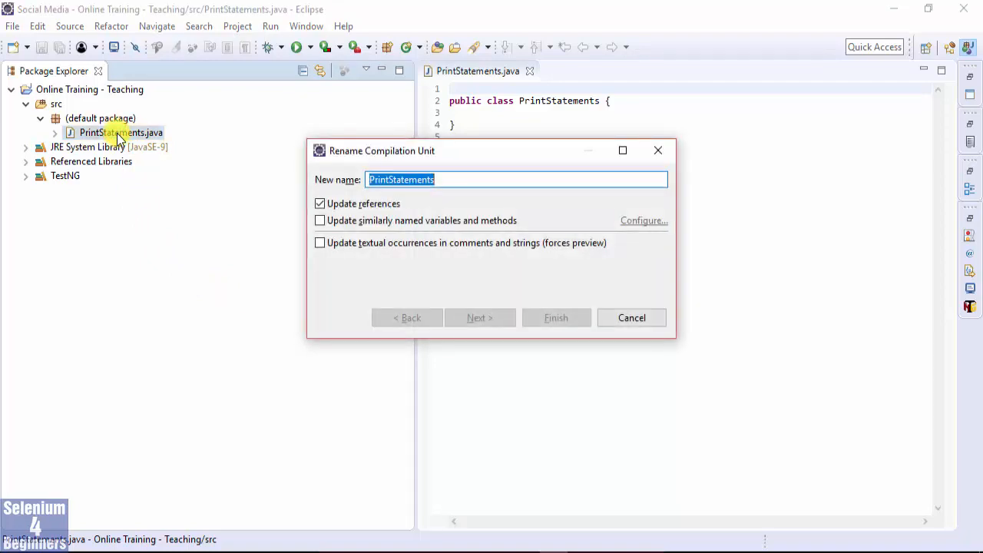
{"action": "left_click", "coordinate": [634, 318]}
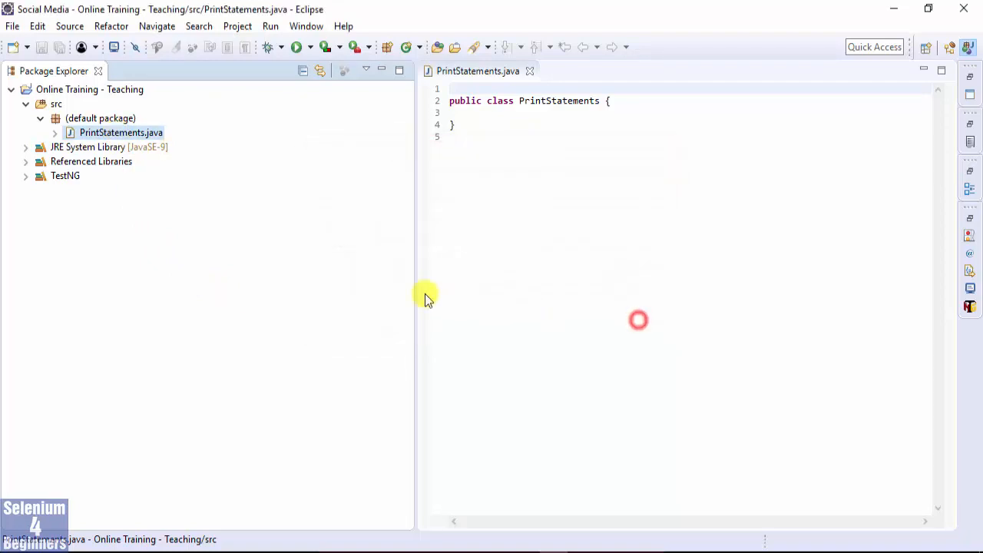
{"action": "right_click", "coordinate": [128, 133]}
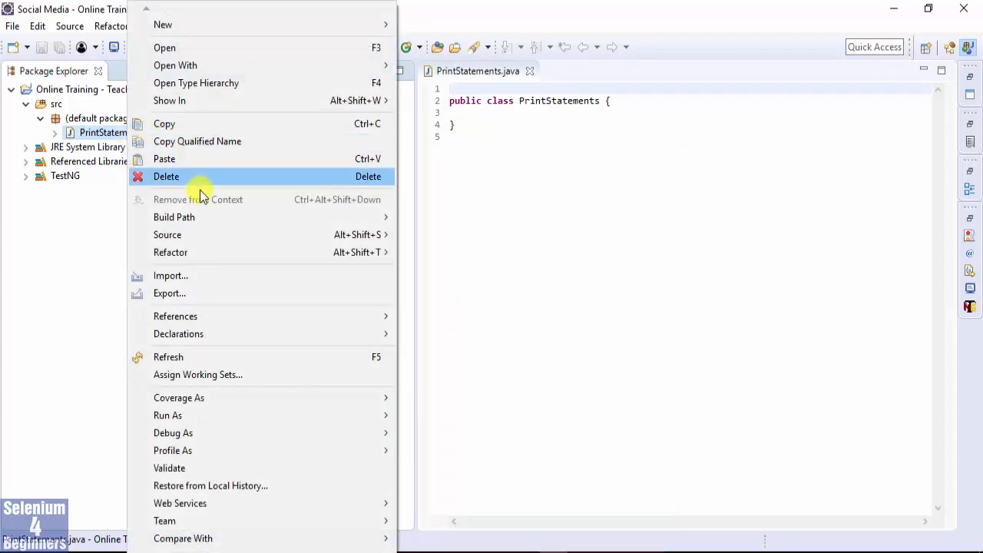
{"action": "mouse_move", "coordinate": [205, 252]}
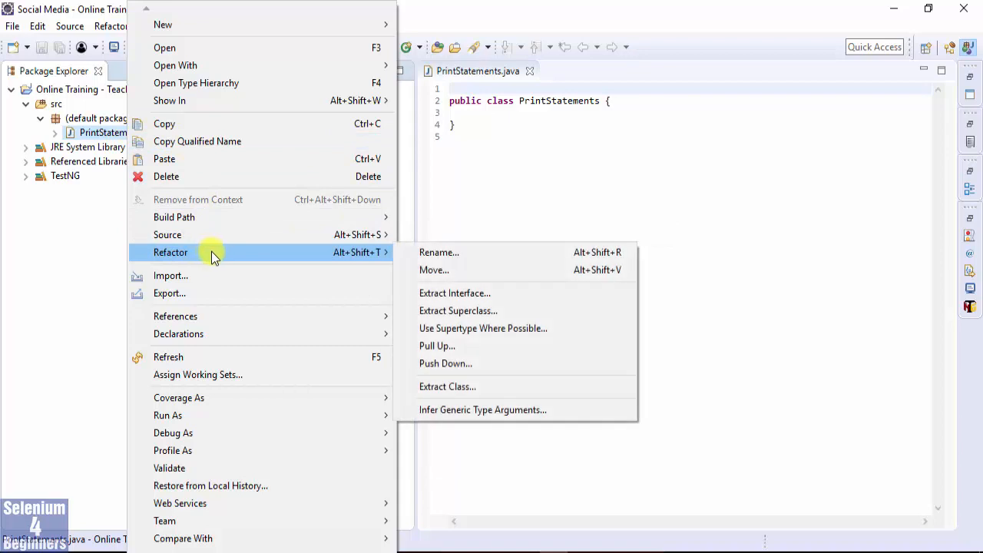
{"action": "left_click", "coordinate": [431, 252]}
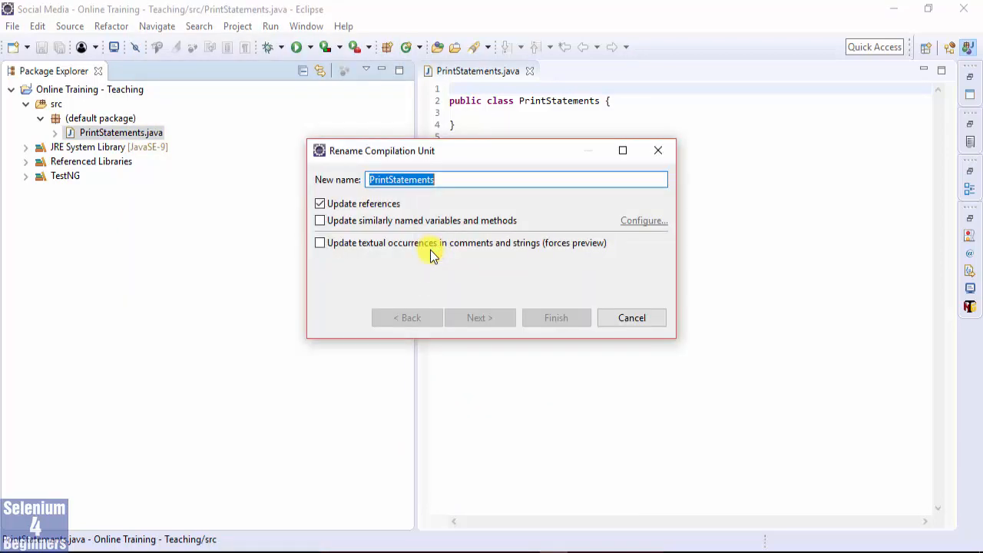
{"action": "left_click", "coordinate": [453, 182]}
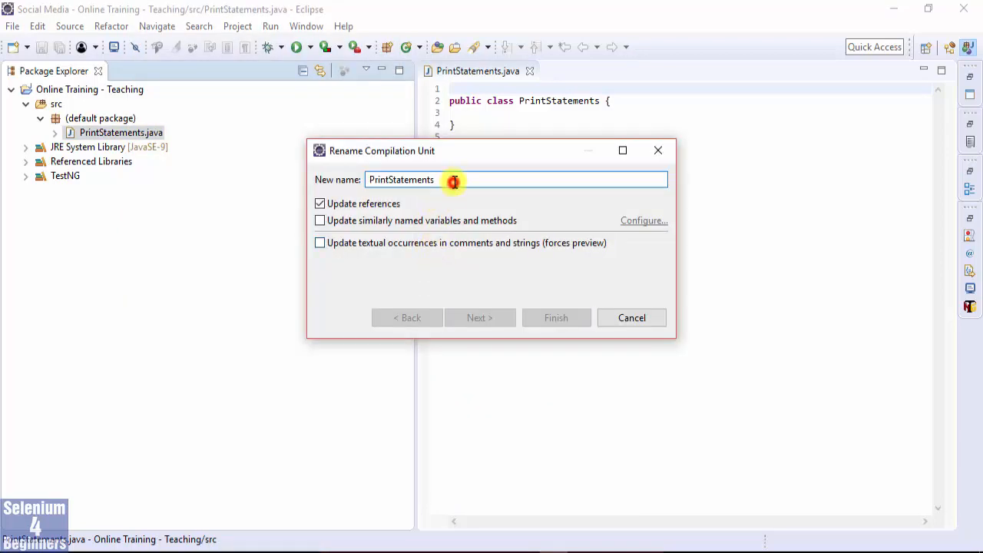
{"action": "key", "text": "Left"}
{"action": "key", "text": "Left"}
{"action": "key", "text": "Left"}
{"action": "key", "text": "Left"}
{"action": "key", "text": "Left"}
{"action": "key", "text": "Left"}
{"action": "key", "text": "Left"}
{"action": "key", "text": "Left"}
{"action": "key", "text": "Left"}
{"action": "key", "text": "Left"}
{"action": "type", "text": "_"}
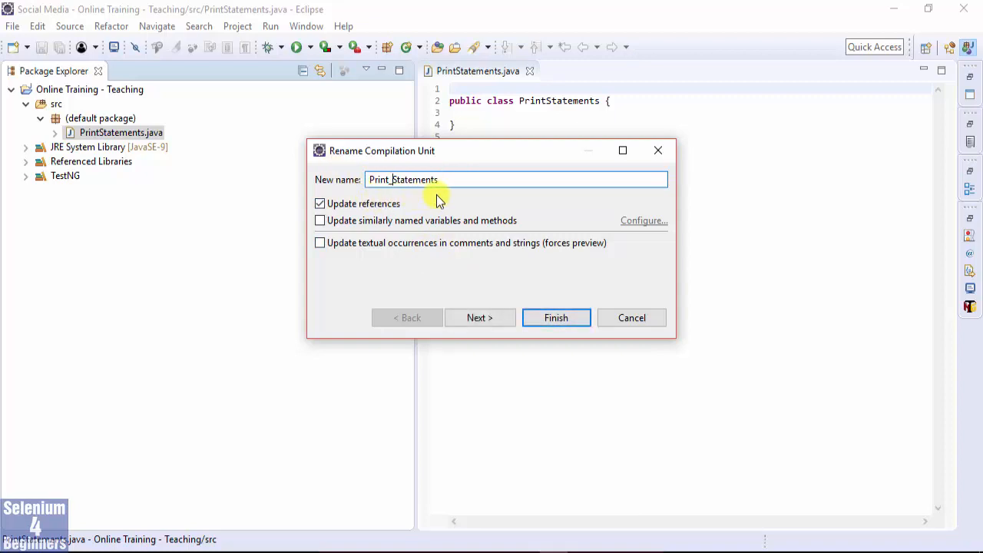
{"action": "left_click", "coordinate": [559, 317]}
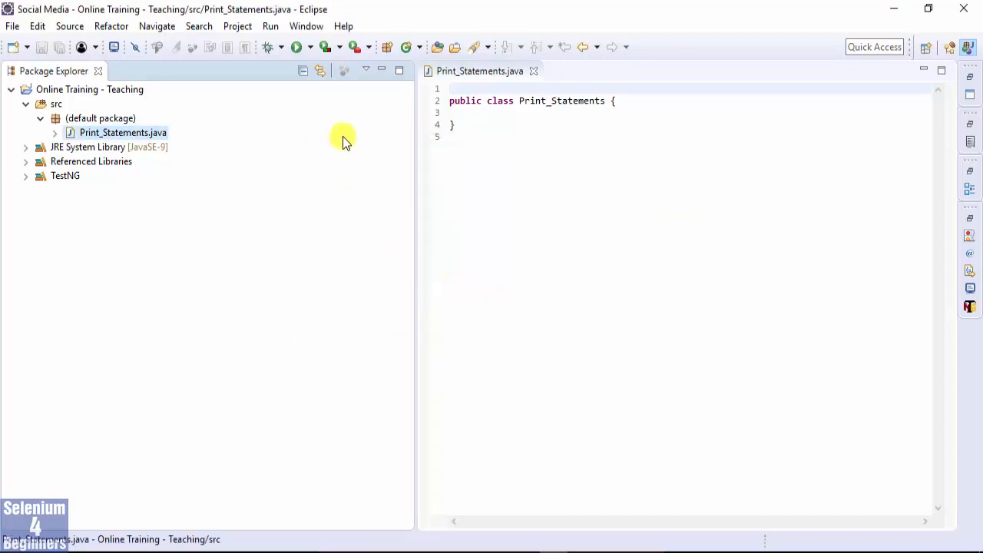
Minimize the Package Explorer, and put the class's opening brace on its own line with an indented line below it.
{"action": "left_click", "coordinate": [381, 69]}
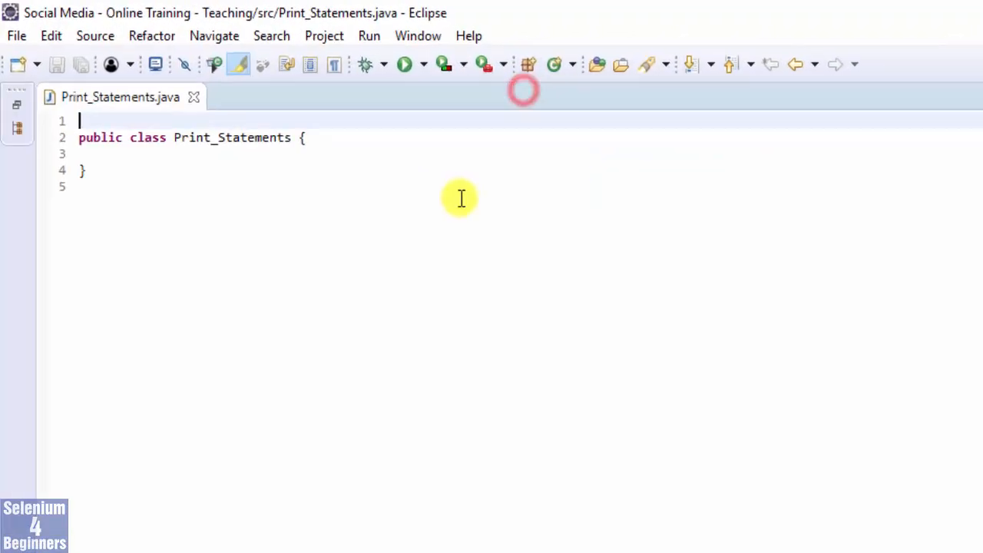
{"action": "left_click", "coordinate": [307, 138]}
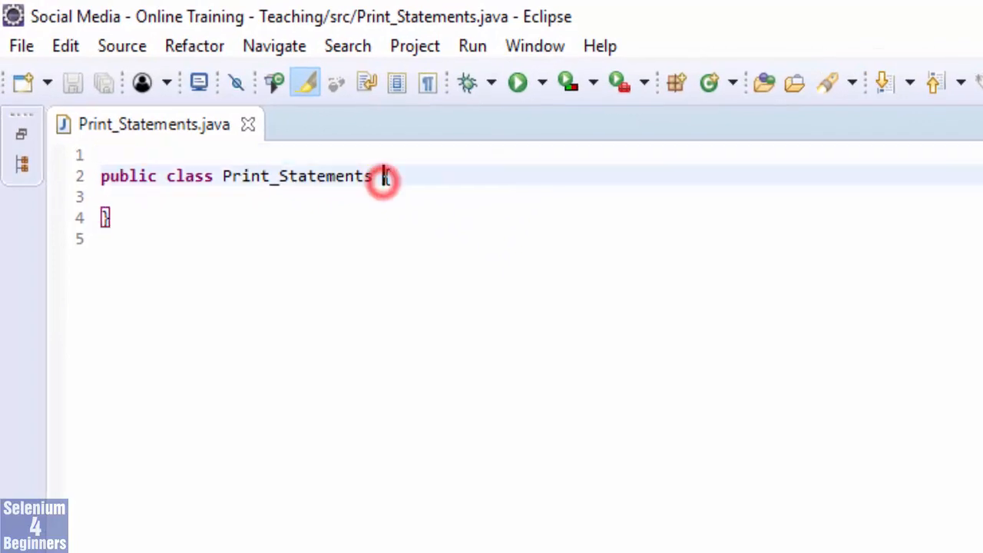
{"action": "key", "text": "Return"}
{"action": "key", "text": "Down"}
{"action": "key", "text": "Tab"}
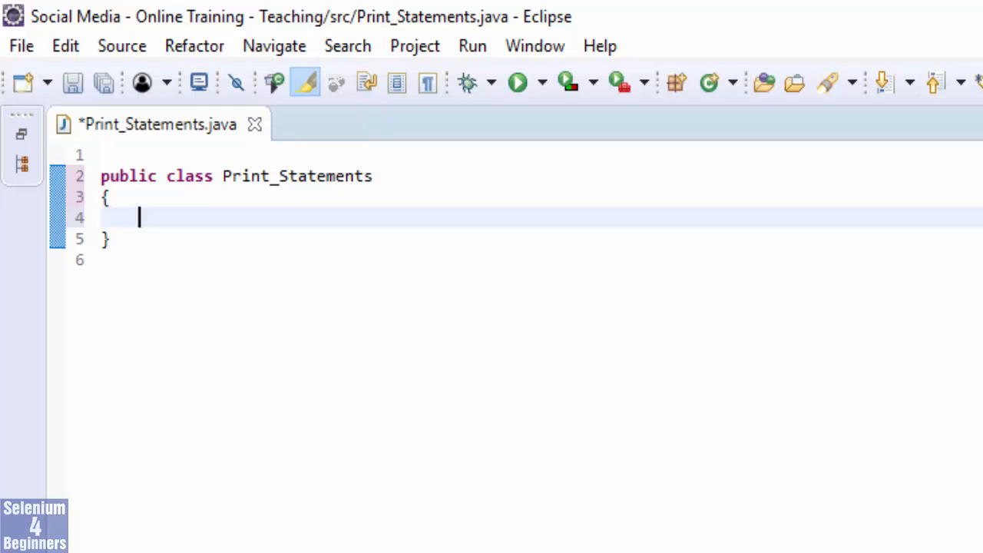
{"action": "type", "text": "@Test"}
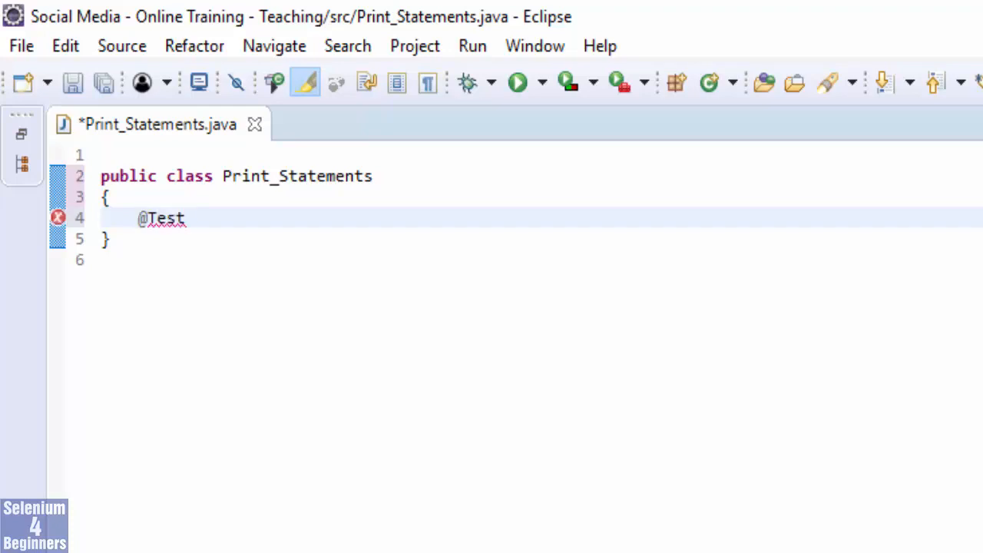
{"action": "key", "text": "Return"}
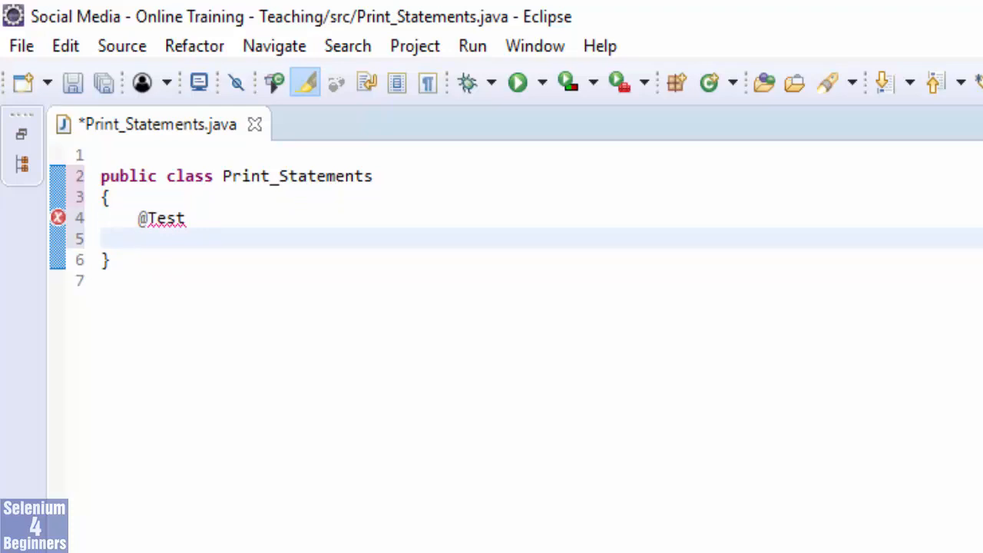
{"action": "type", "text": "public void printHellow"}
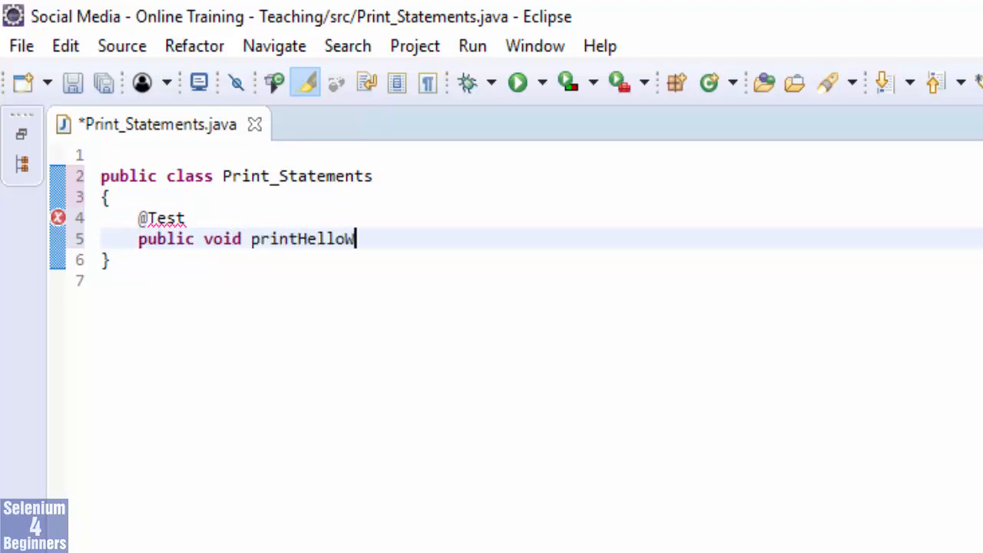
{"action": "type", "text": "orld ("}
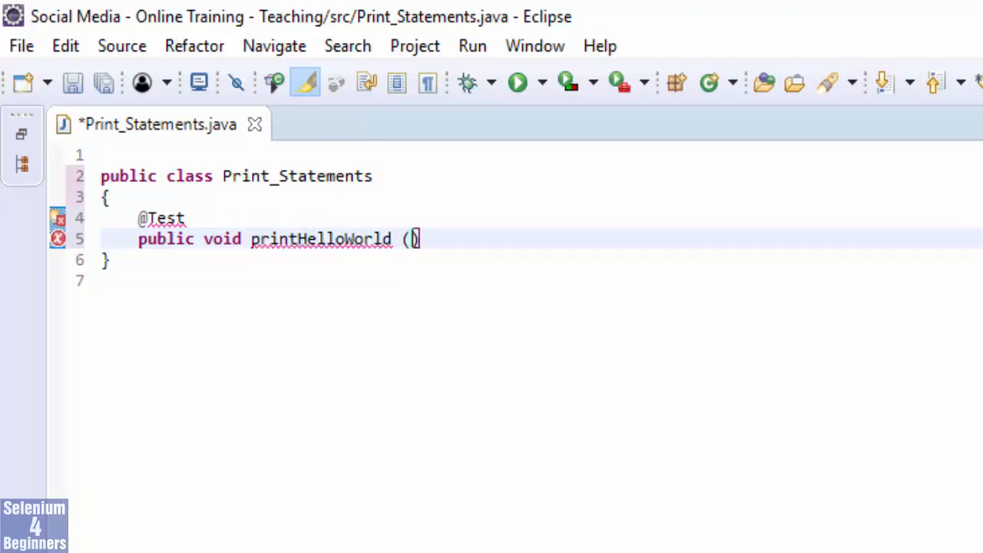
{"action": "type", "text": ")"}
{"action": "key", "text": "Return"}
{"action": "type", "text": "{"}
{"action": "key", "text": "Return"}
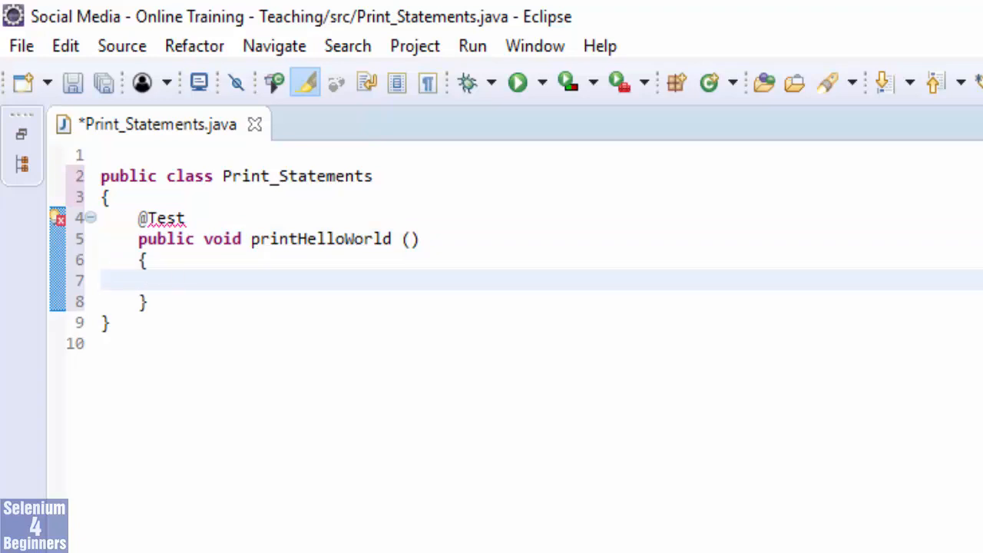
Add a System.out.println statement with "Hello World !!!" to printHelloWorld and import Test from org.testng.annotations.
{"action": "type", "text": "sysout"}
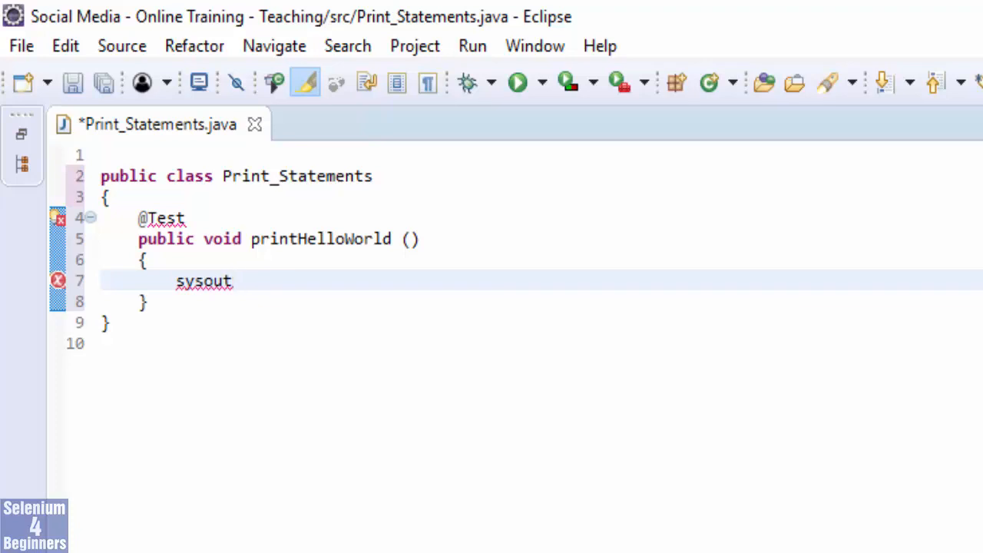
{"action": "key", "text": "ctrl+space"}
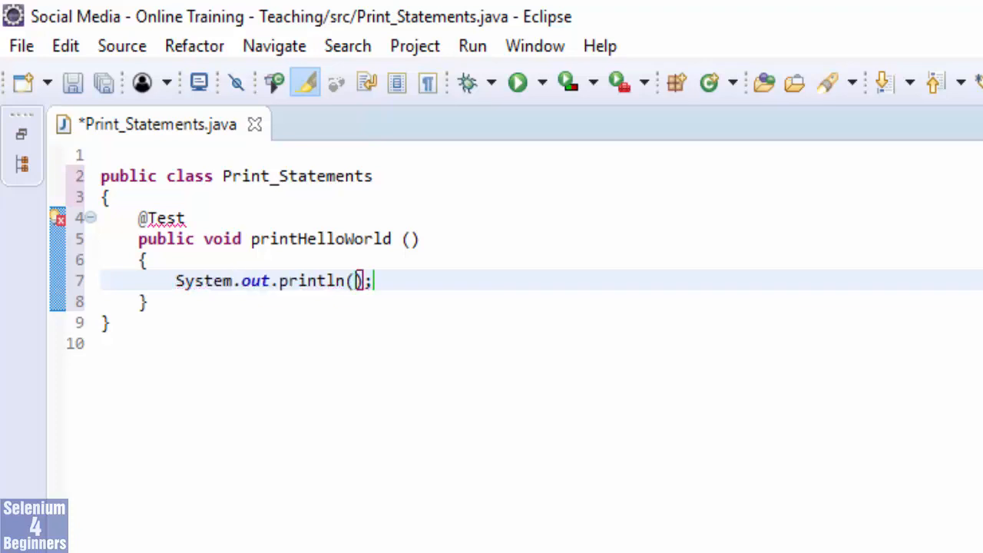
{"action": "type", "text": "\""}
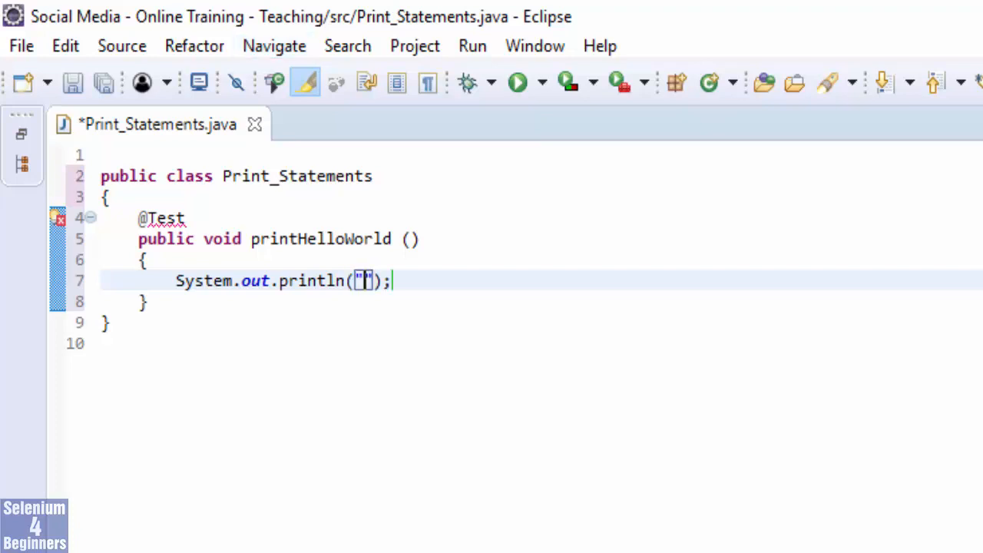
{"action": "type", "text": "Hello Worl"}
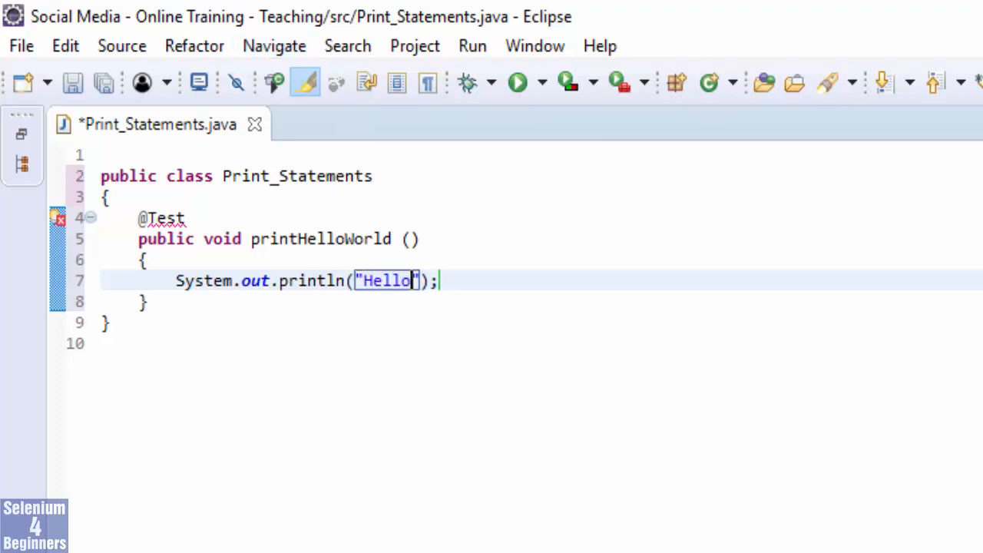
{"action": "type", "text": "d "}
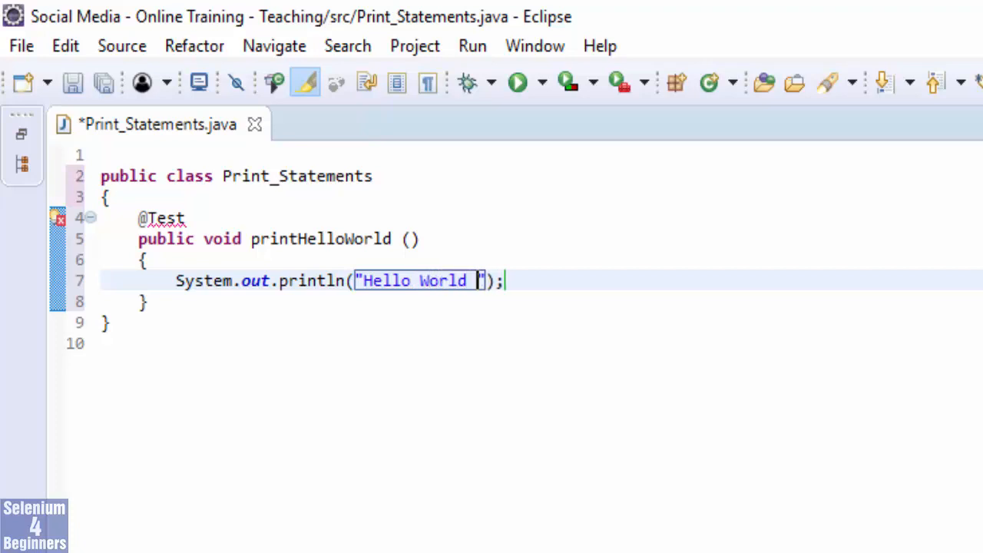
{"action": "type", "text": "!!!"}
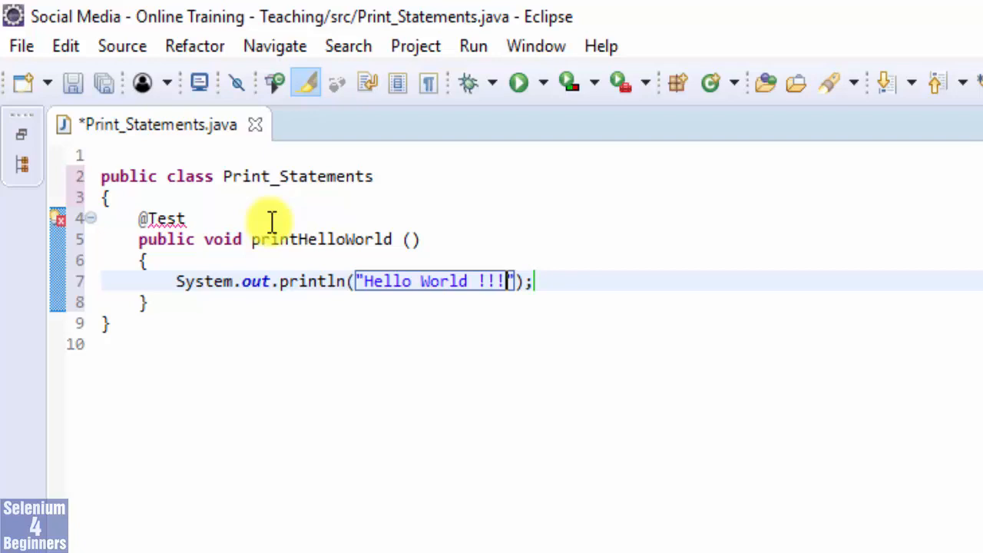
{"action": "mouse_move", "coordinate": [165, 218]}
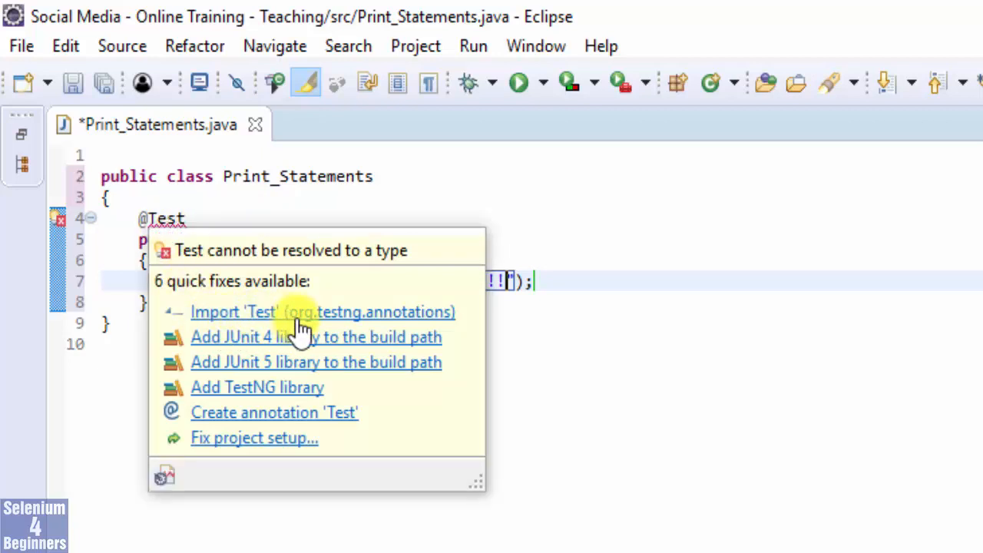
{"action": "left_click", "coordinate": [380, 312]}
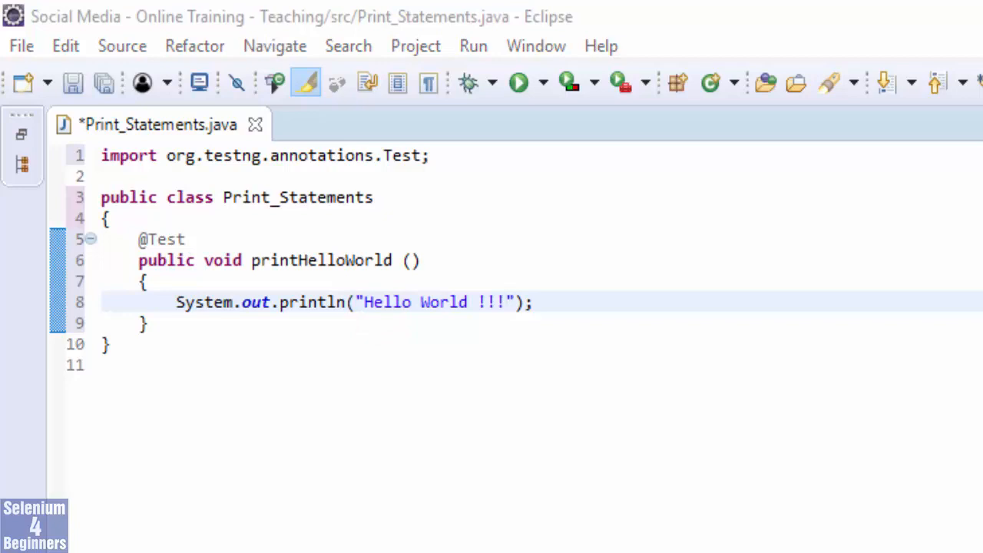
{"action": "left_click", "coordinate": [220, 340]}
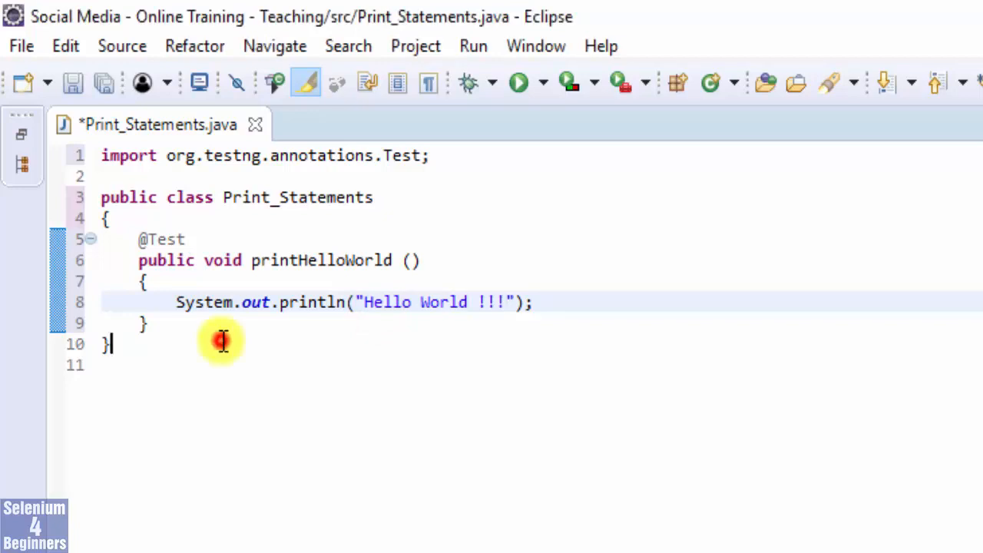
{"action": "key", "text": "Up"}
{"action": "key", "text": "Return"}
{"action": "key", "text": "Return"}
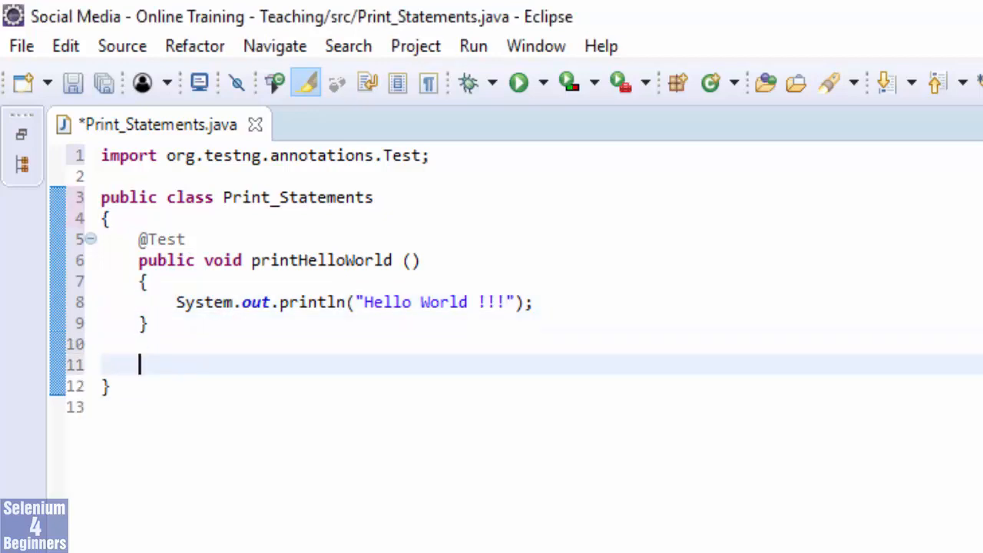
{"action": "type", "text": "@Test"}
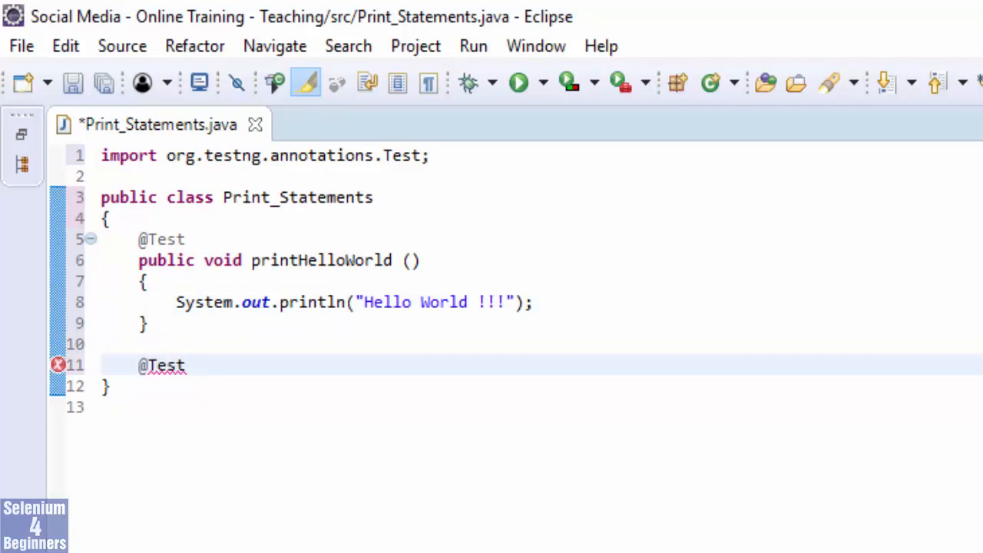
{"action": "key", "text": "Return"}
{"action": "type", "text": "pub"}
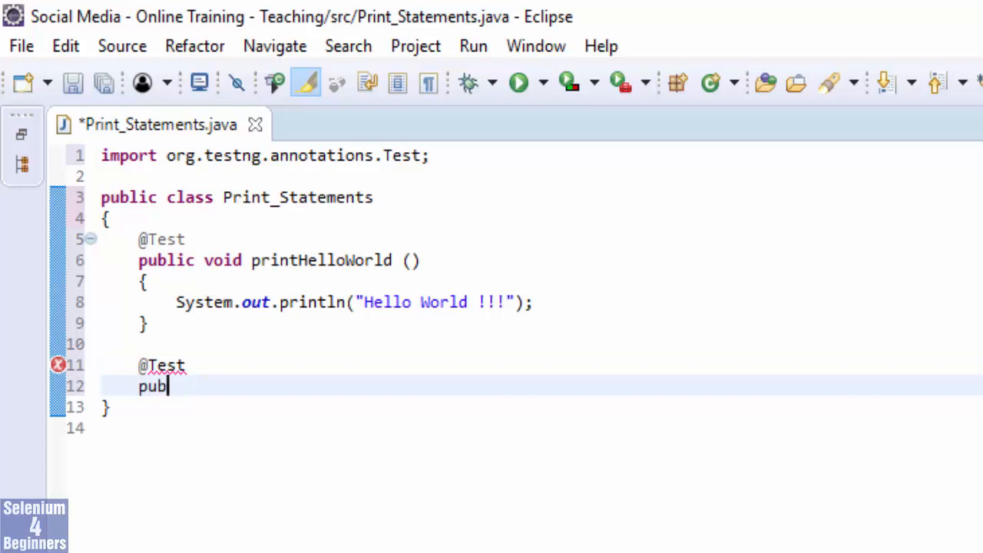
{"action": "type", "text": "lic void "}
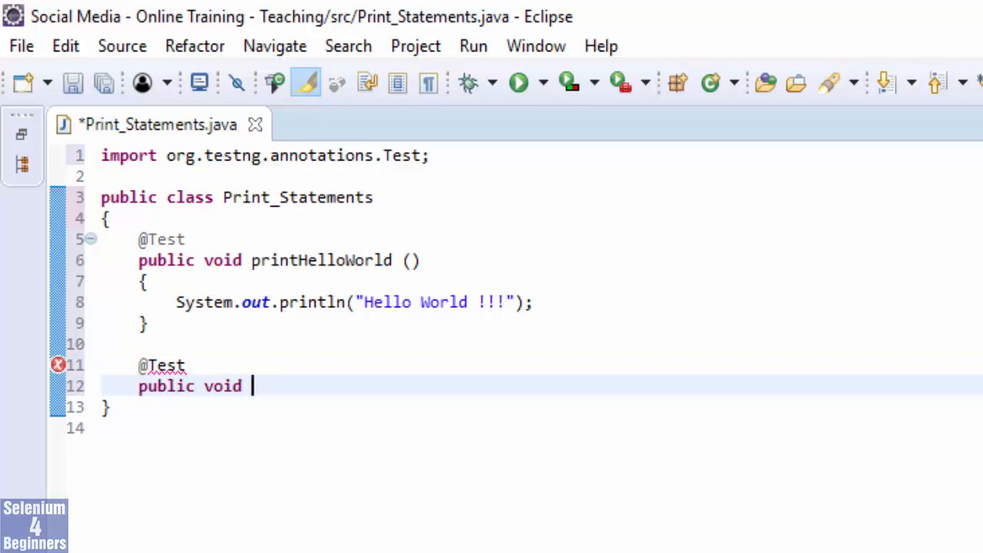
{"action": "type", "text": "printW"}
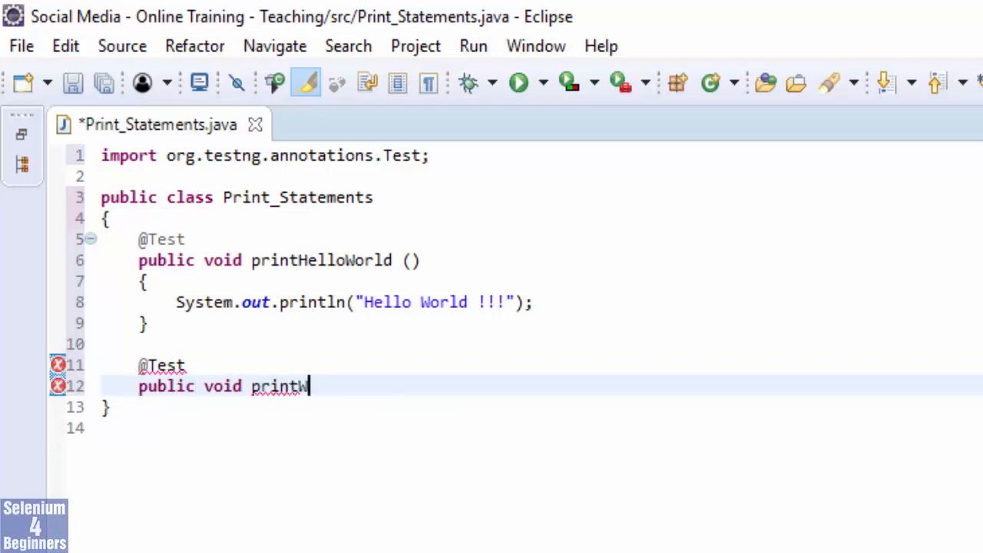
{"action": "type", "text": "elcomeMessage ()"}
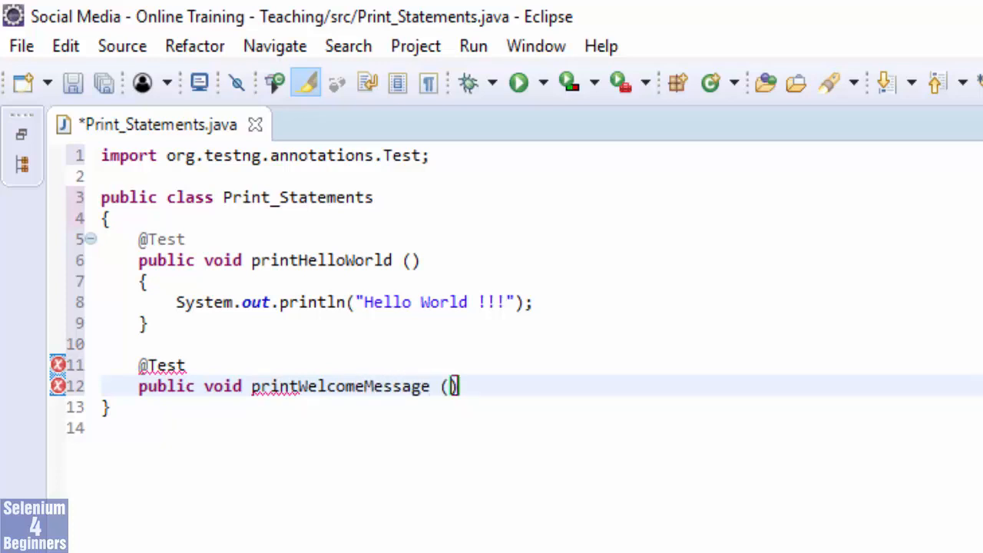
{"action": "key", "text": "Return"}
{"action": "type", "text": "{"}
{"action": "key", "text": "Return"}
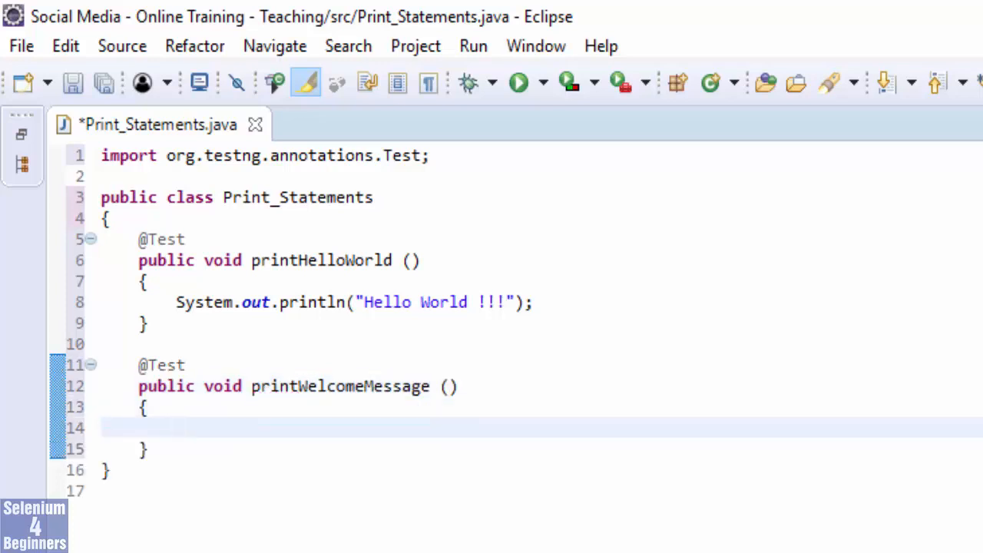
Add a System.out.println statement with "Welcome To Selenium 4 Beginners" to the body of printWelcomeMessage.
{"action": "type", "text": "syso"}
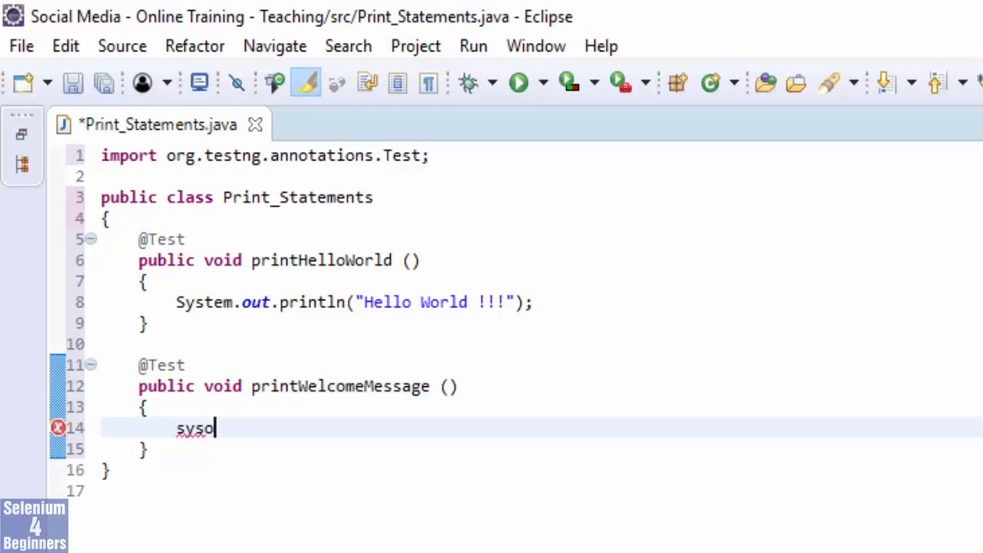
{"action": "type", "text": "ut"}
{"action": "key", "text": "ctrl+space"}
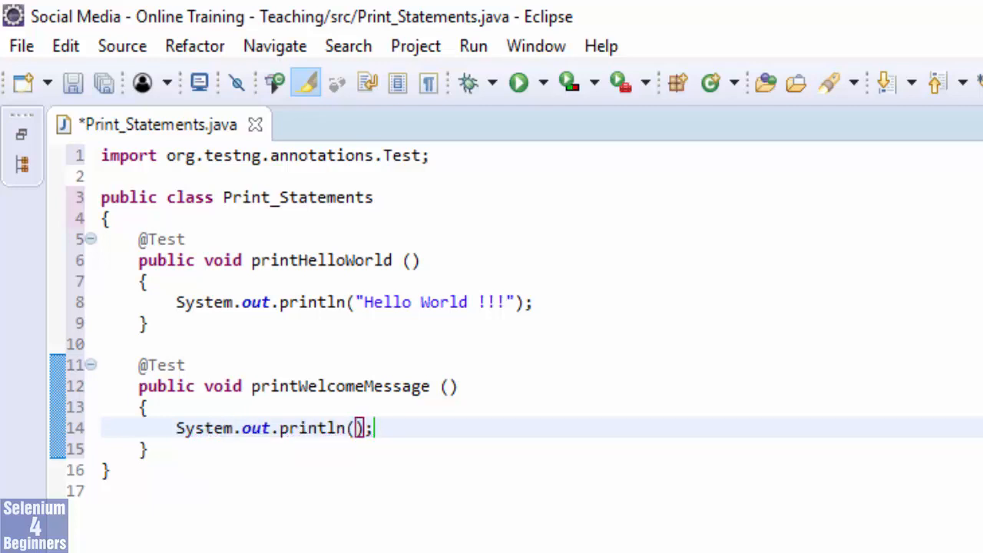
{"action": "type", "text": "\"Welcome T"}
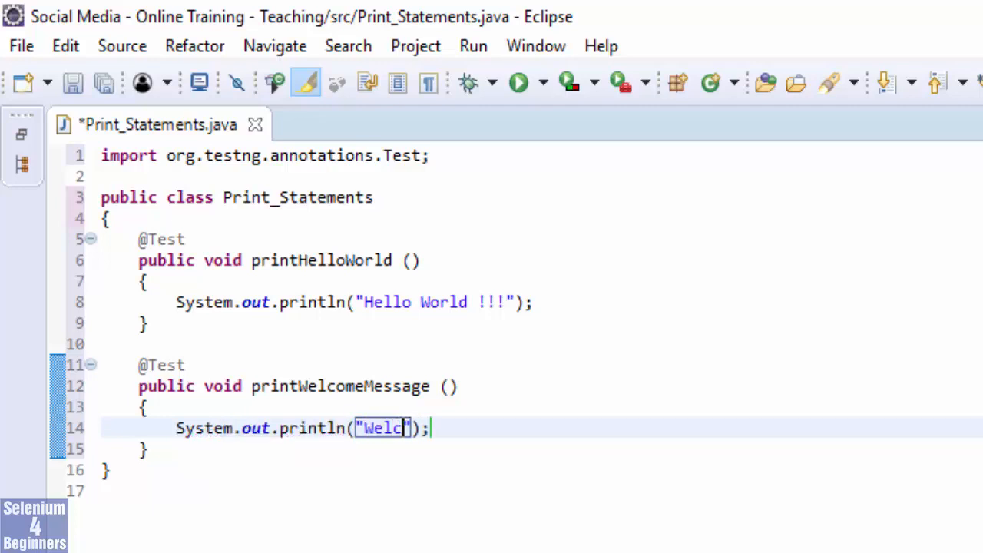
{"action": "type", "text": "o Selenium 4"}
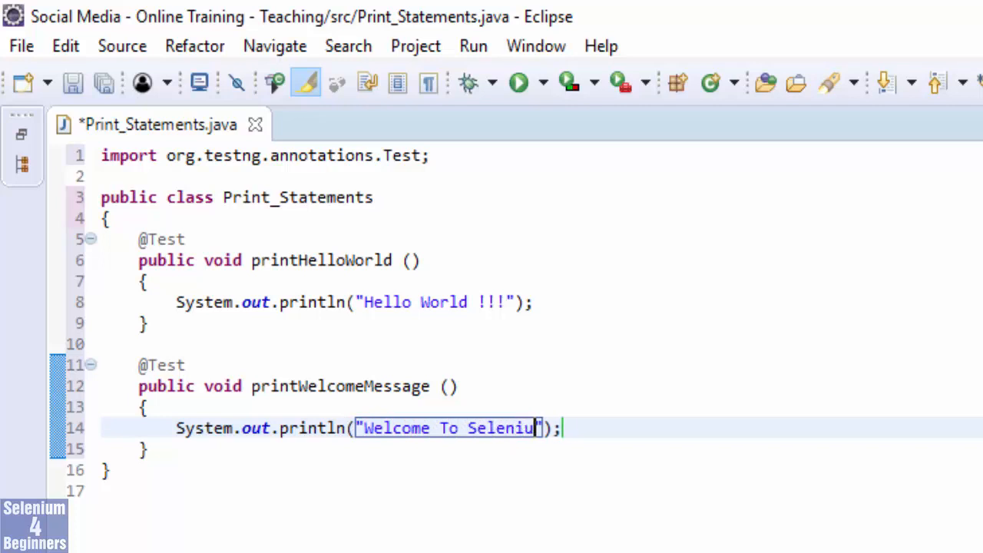
{"action": "type", "text": " Beginners"}
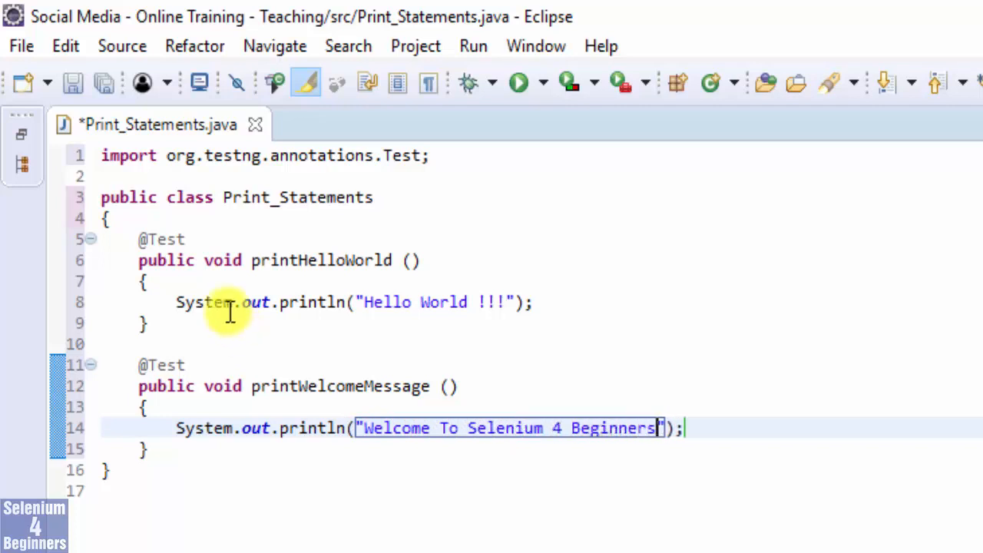
Run the Print_Statements class, saving Print_Statements.java before launch.
{"action": "left_click", "coordinate": [473, 48]}
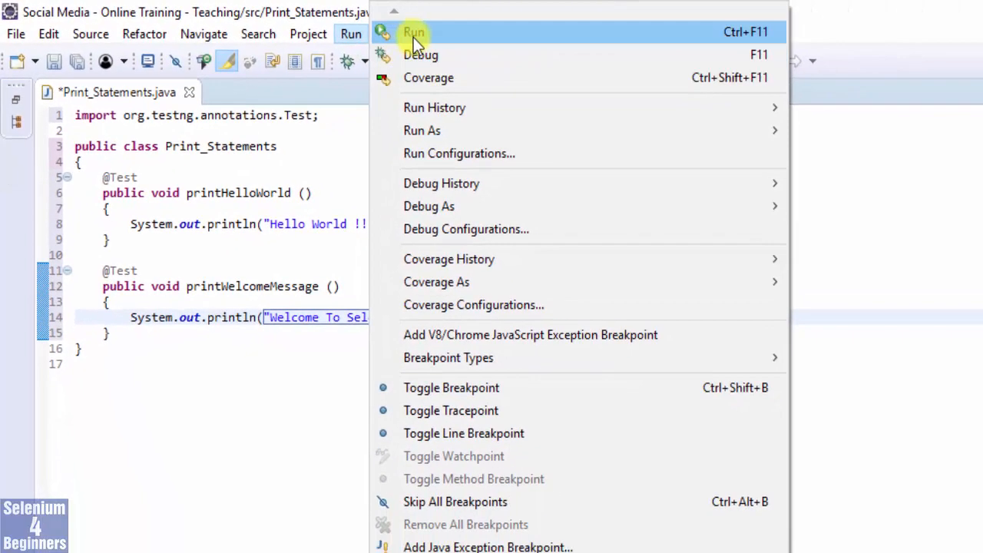
{"action": "left_click", "coordinate": [428, 37]}
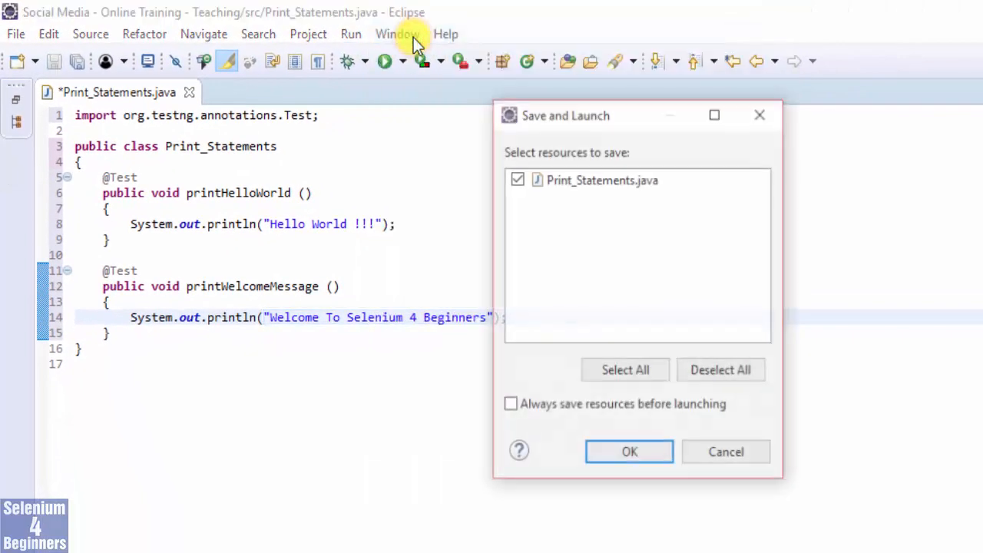
{"action": "left_click", "coordinate": [628, 454]}
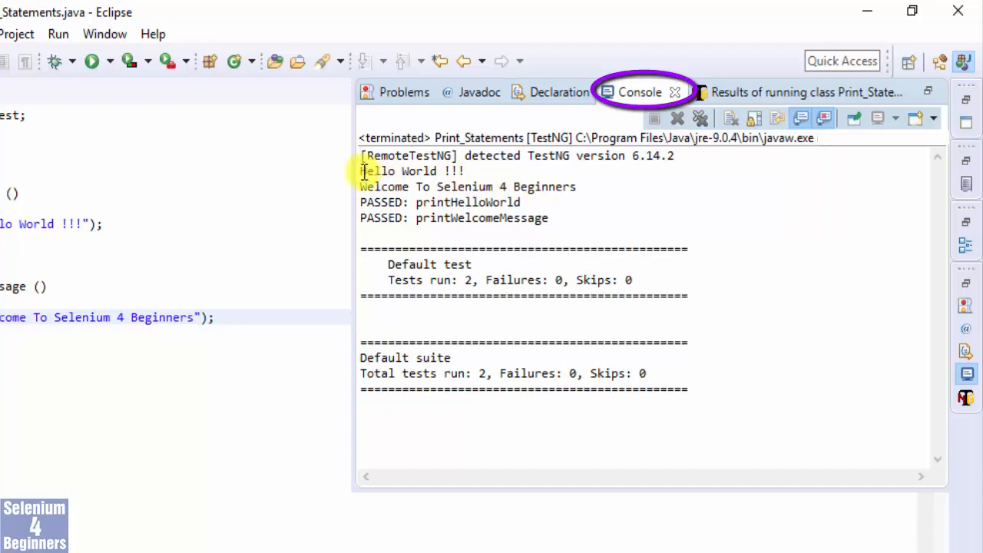
Examine the messages printed by both methods and their test status lines in the console output.
{"action": "left_click_drag", "start_coordinate": [363, 171], "coordinate": [597, 189]}
{"action": "left_click", "coordinate": [601, 187]}
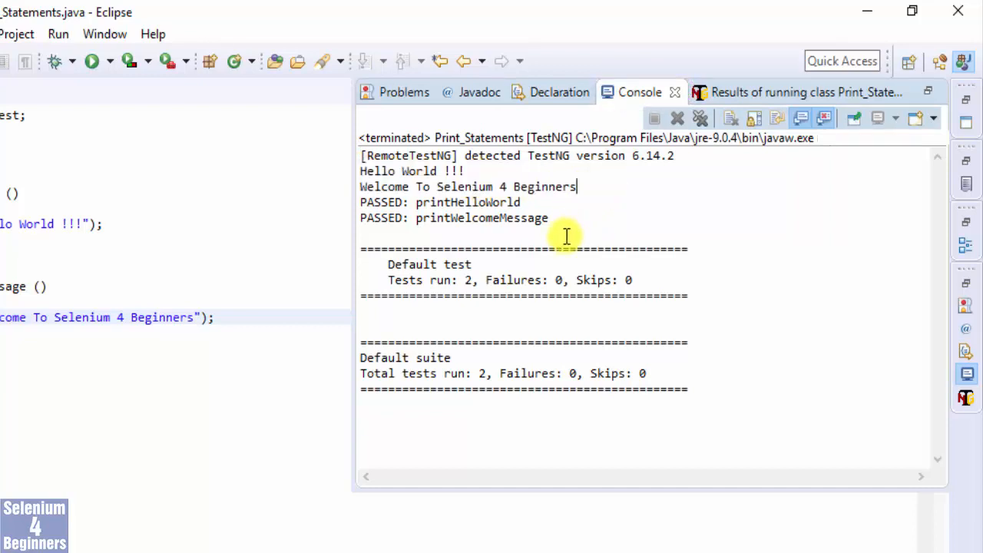
{"action": "left_click_drag", "start_coordinate": [560, 218], "coordinate": [347, 197]}
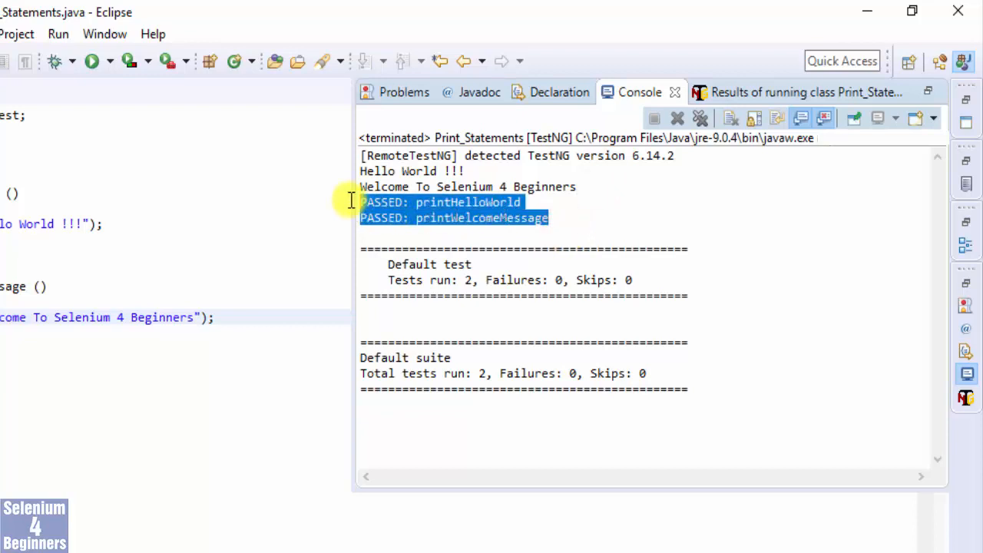
{"action": "left_click", "coordinate": [588, 220]}
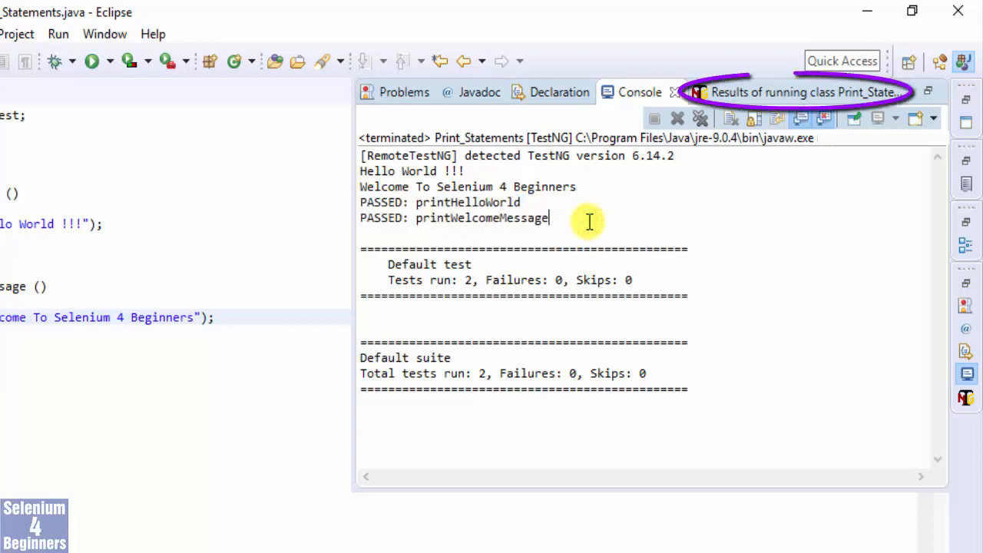
View the TestNG results of the Print_Statements run and inspect the printHelloWorld and printWelcomeMessage entries.
{"action": "left_click", "coordinate": [749, 95]}
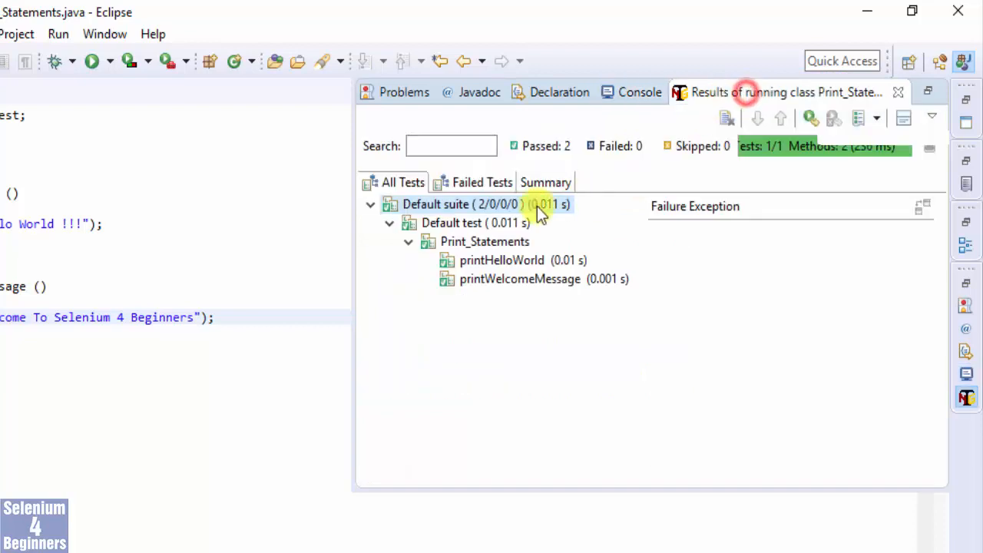
{"action": "left_click", "coordinate": [499, 260]}
{"action": "left_click", "coordinate": [501, 281]}
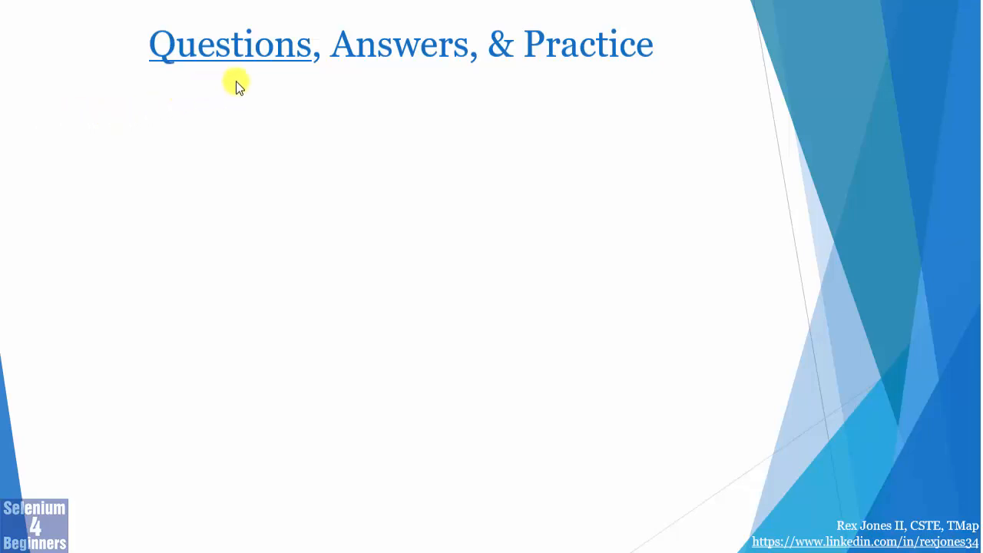
{"action": "left_click", "coordinate": [660, 88]}
{"action": "left_click", "coordinate": [488, 101]}
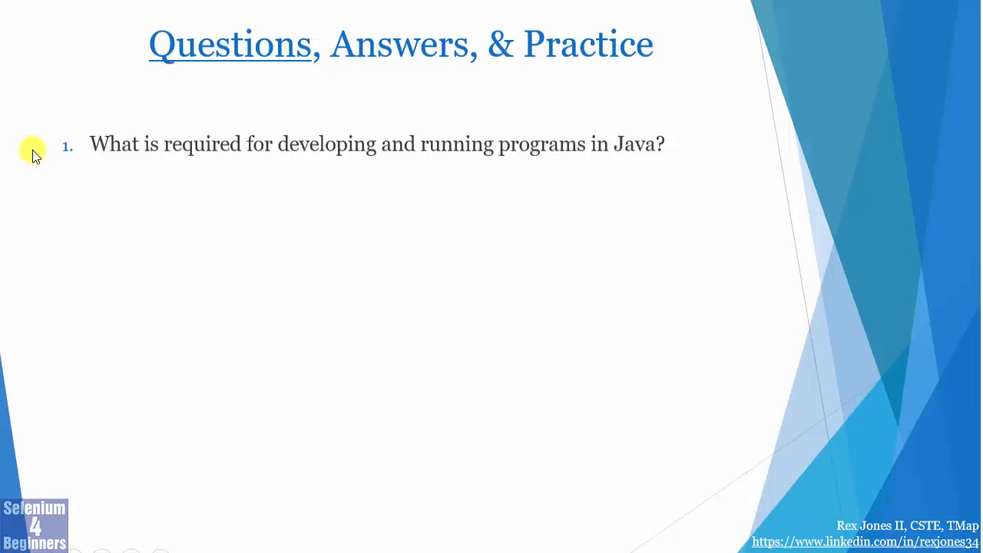
{"action": "left_click", "coordinate": [32, 154]}
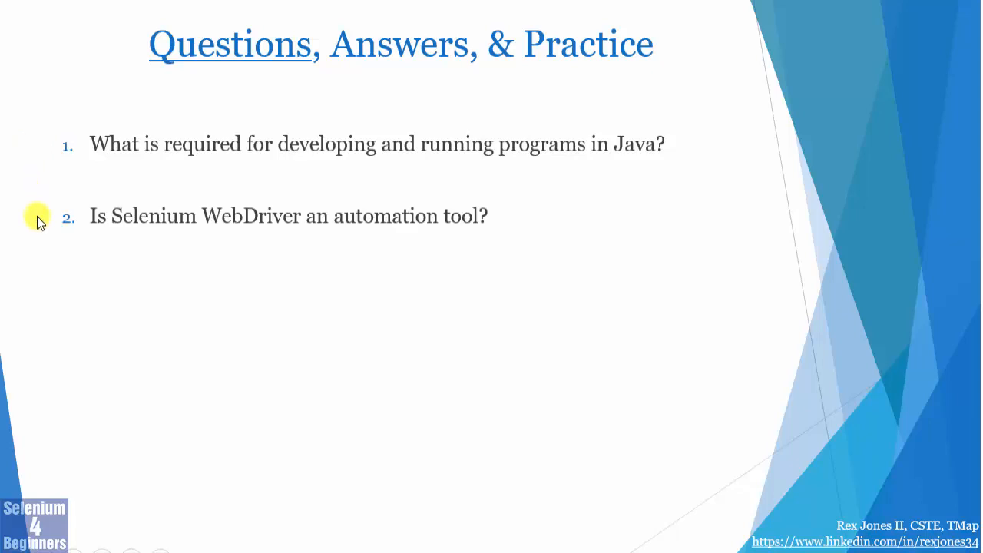